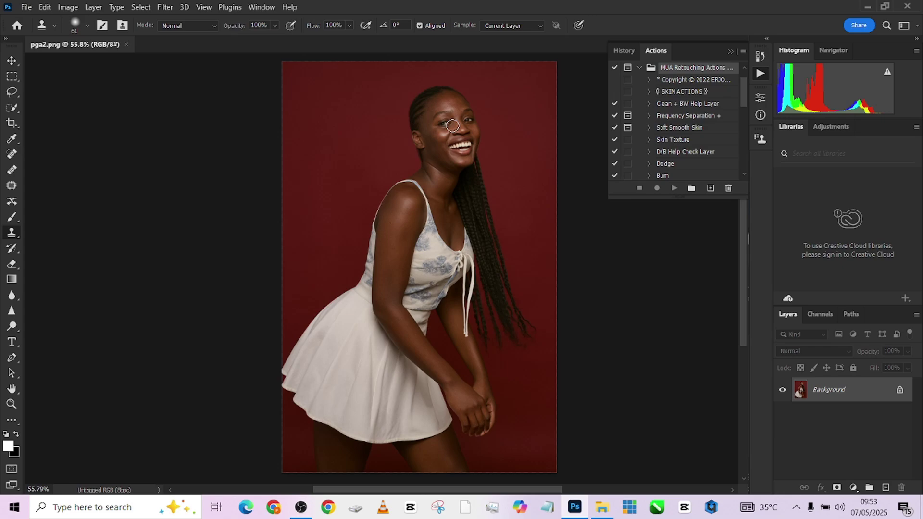
Step: Crop at 4:5 with Content-Aware on, extending the frame above and below the portrait, and commit
click(12, 123)
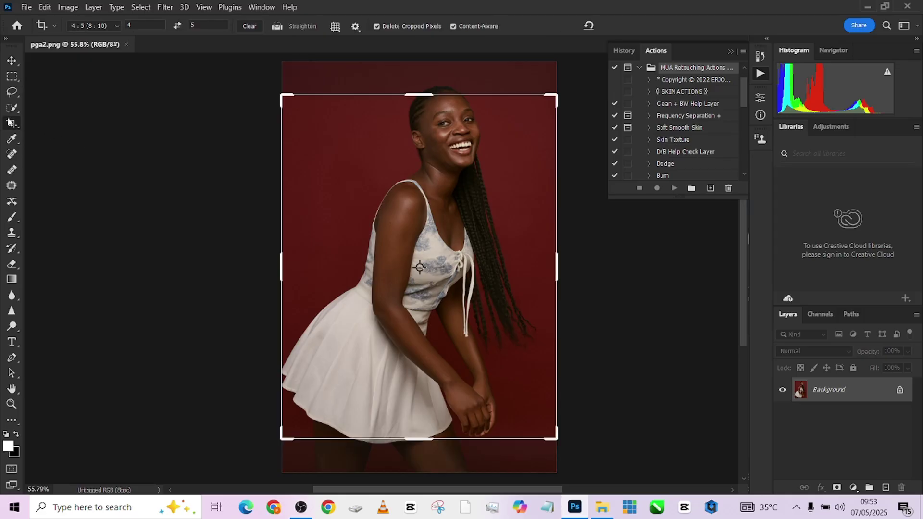
drag(422, 91, 423, 78)
drag(418, 456, 419, 463)
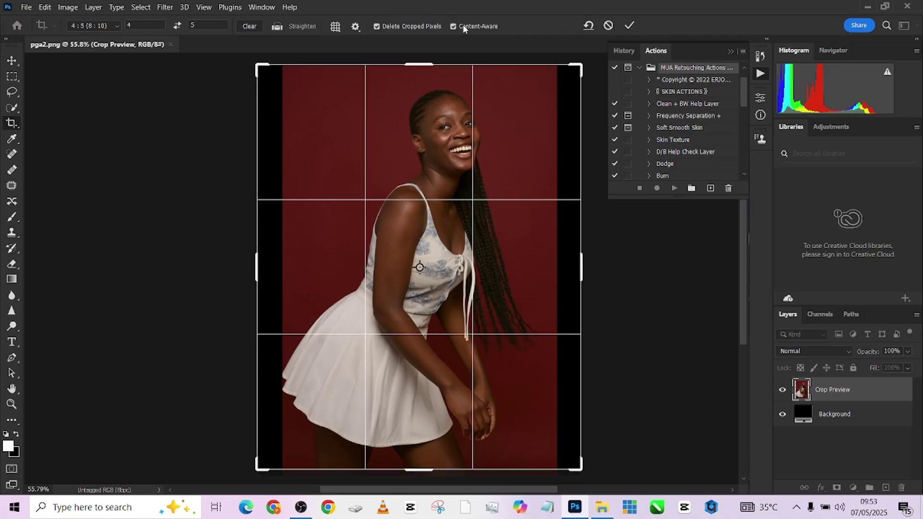
drag(422, 64, 426, 54)
click(629, 25)
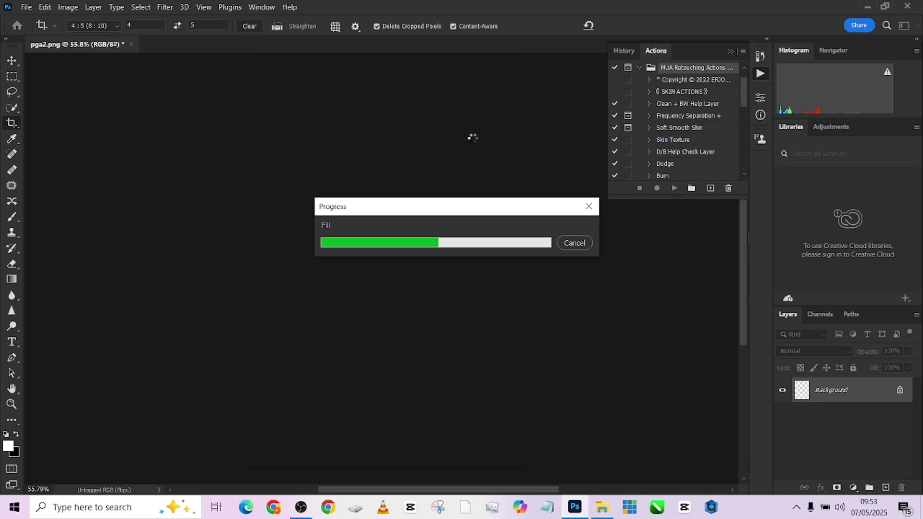
Step: Fit the cropped image to the window, zoom in slightly, and select the Frequency Separation + action
key(ctrl+0)
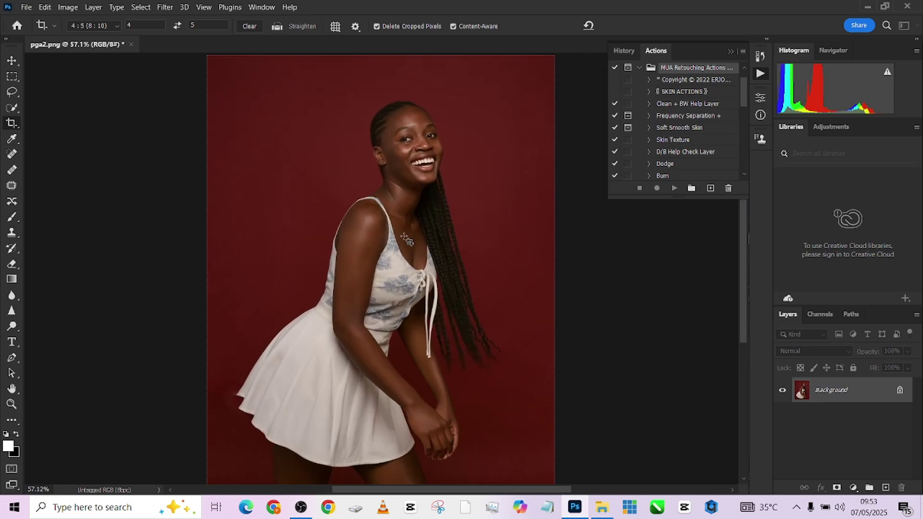
scroll(418, 212, up, 1)
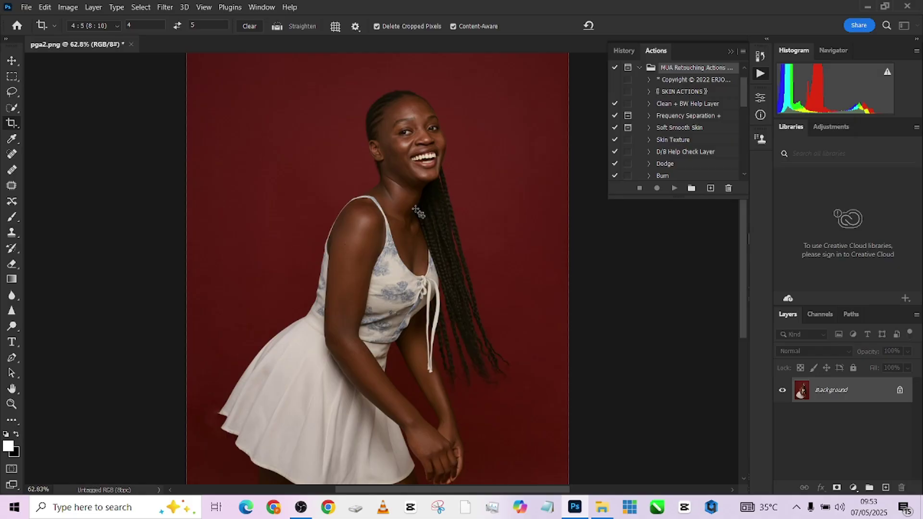
click(675, 118)
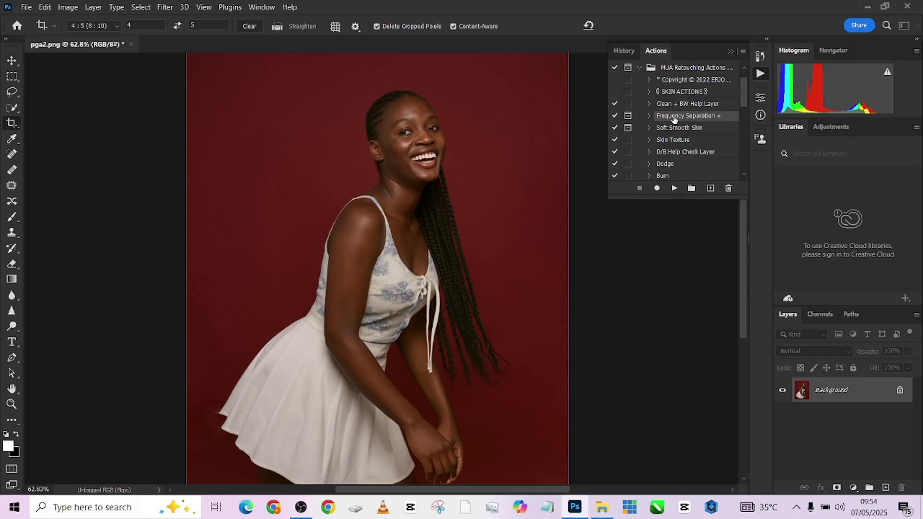
Step: Run Frequency Separation + with a 3-pixel Gaussian Blur radius and select the Low Frequency copy layer
click(674, 188)
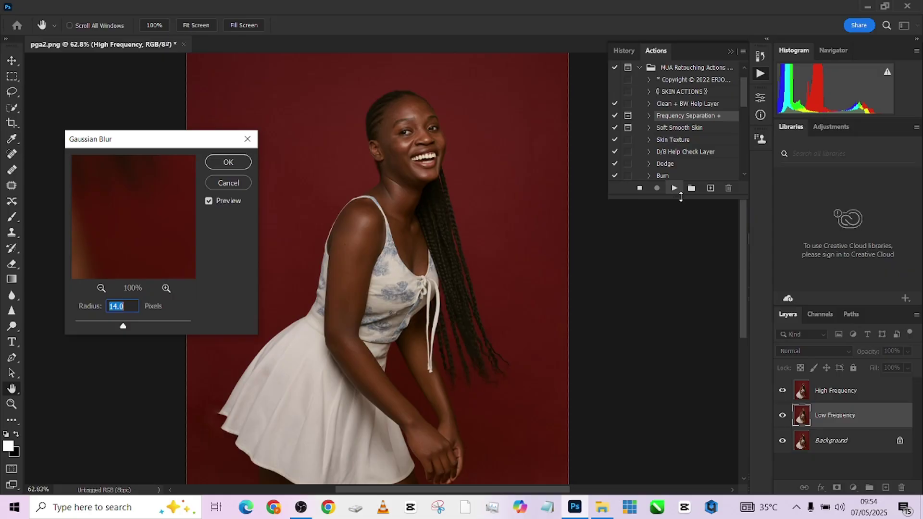
text(3)
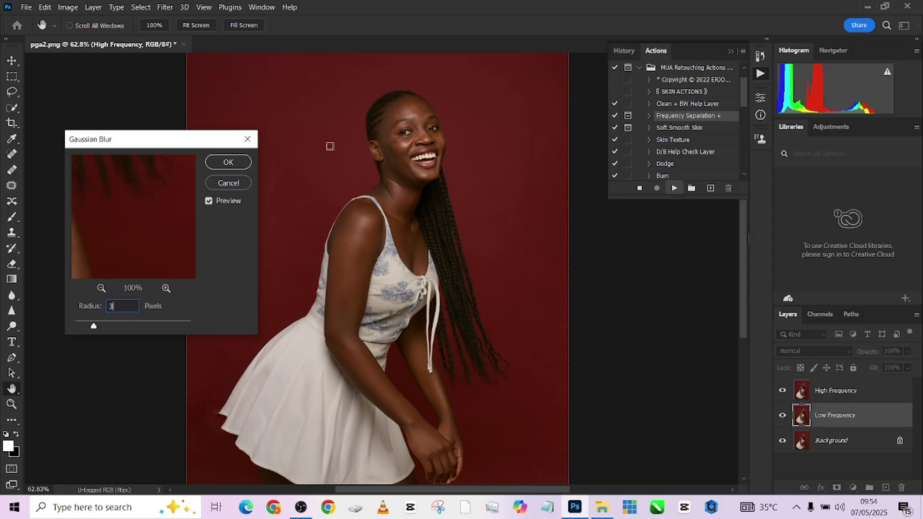
click(225, 163)
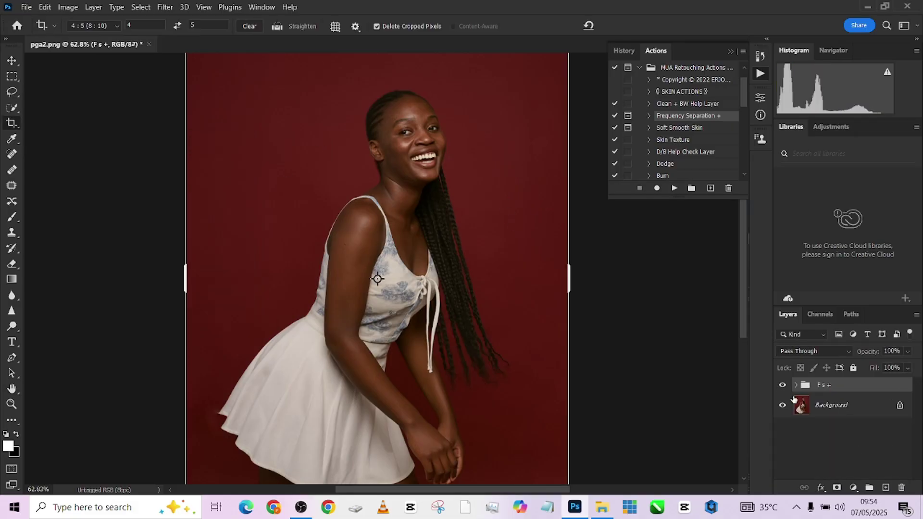
scroll(857, 429, down, 1)
click(851, 445)
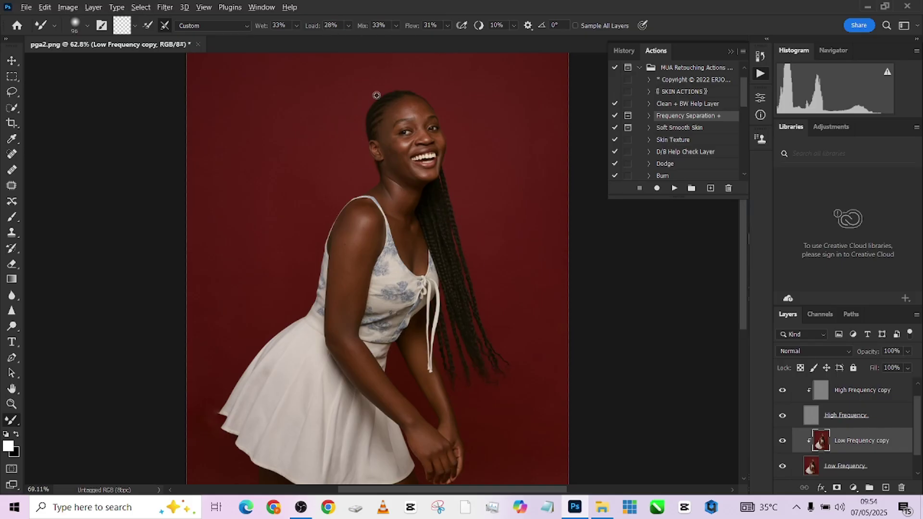
Step: Zoom in on the face, set the brush to 40, and toggle the High Frequency layers to inspect
scroll(418, 225, up, 3)
drag(412, 224, 369, 274)
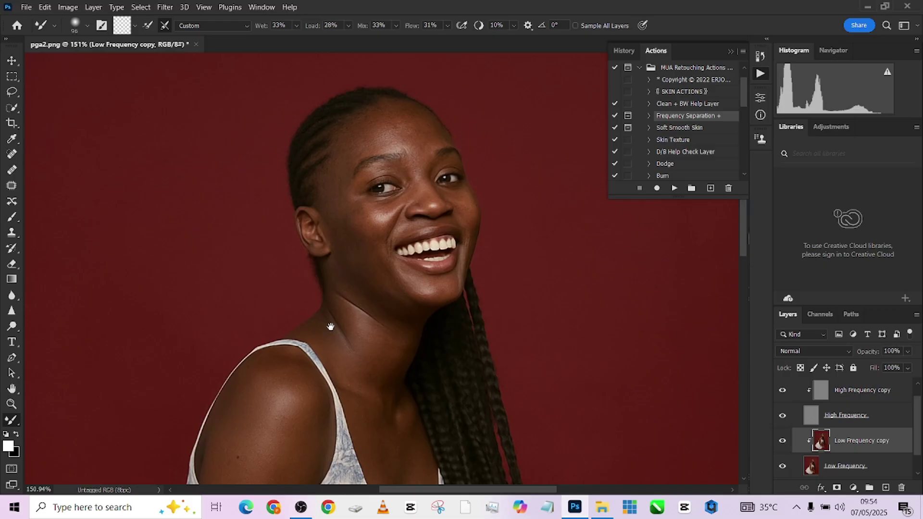
scroll(364, 216, up, 2)
key(bracketleft)
key(bracketleft)
key(bracketleft)
key(bracketleft)
key(bracketleft)
key(bracketleft)
key(bracketleft)
key(bracketleft)
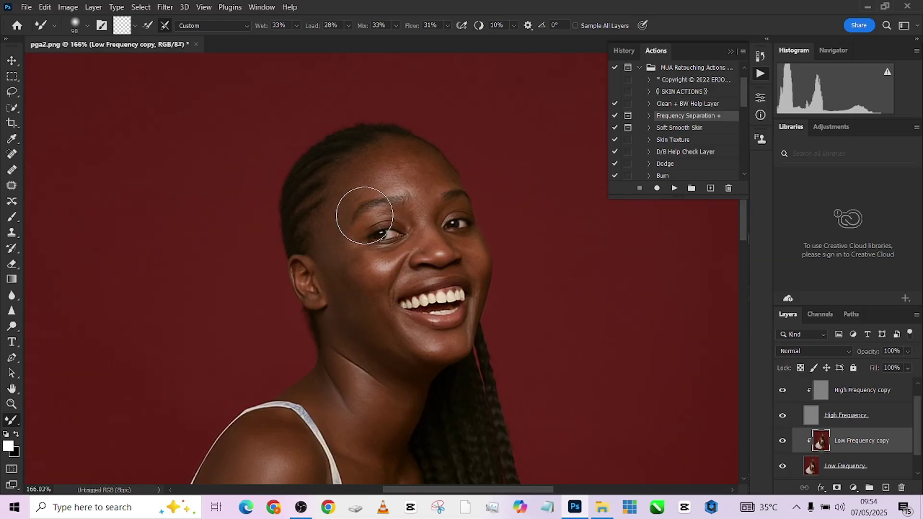
click(782, 417)
scroll(478, 214, up, 1)
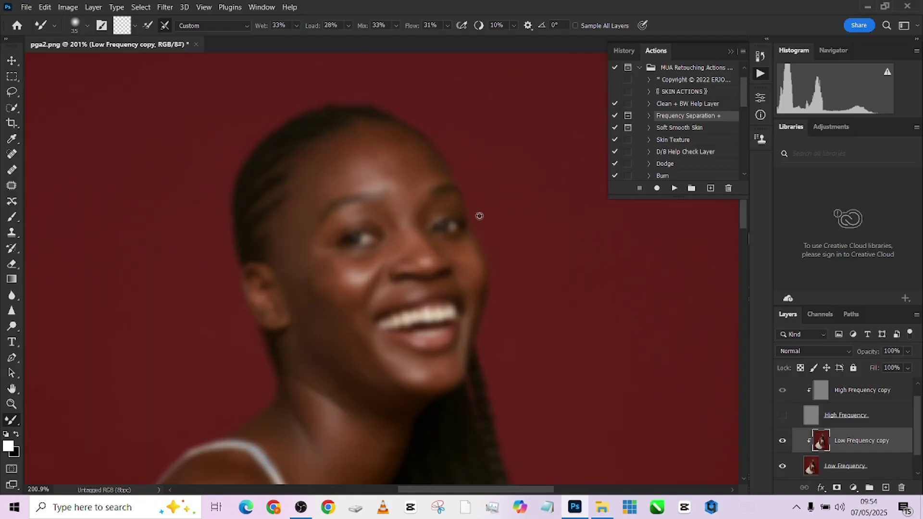
scroll(449, 288, up, 1)
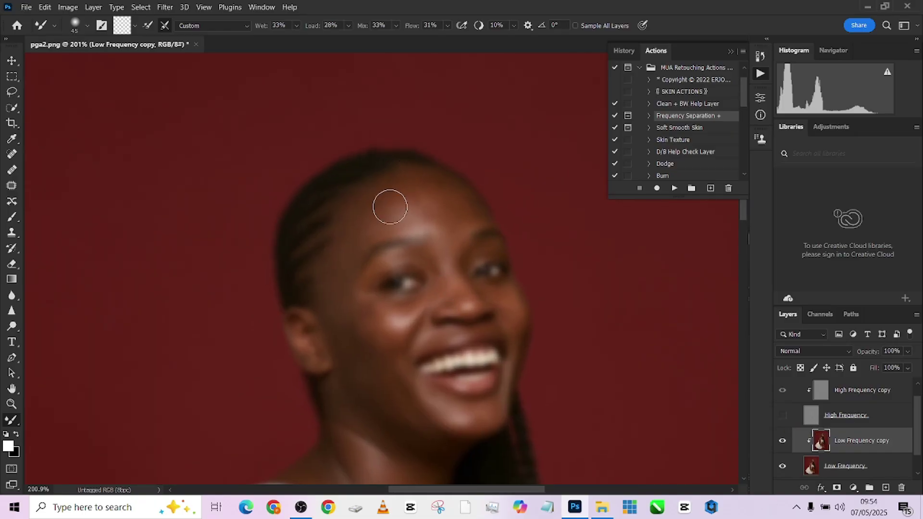
key(bracketright)
key(bracketright)
key(bracketright)
key(bracketright)
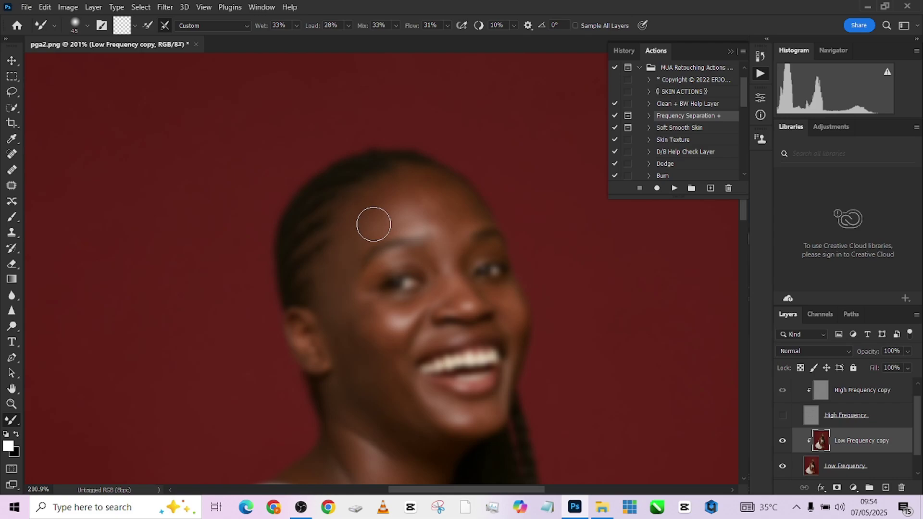
key(bracketleft)
key(bracketleft)
click(783, 416)
click(783, 390)
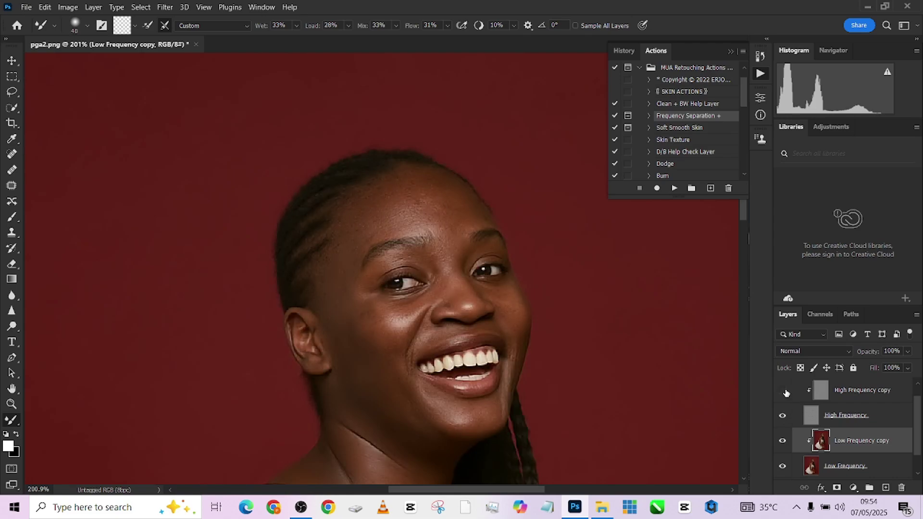
click(783, 390)
Step: Hide High Frequency and smooth forehead, under-eye and cheek tones with brush sizes from 20 to 50
scroll(786, 395, up, 1)
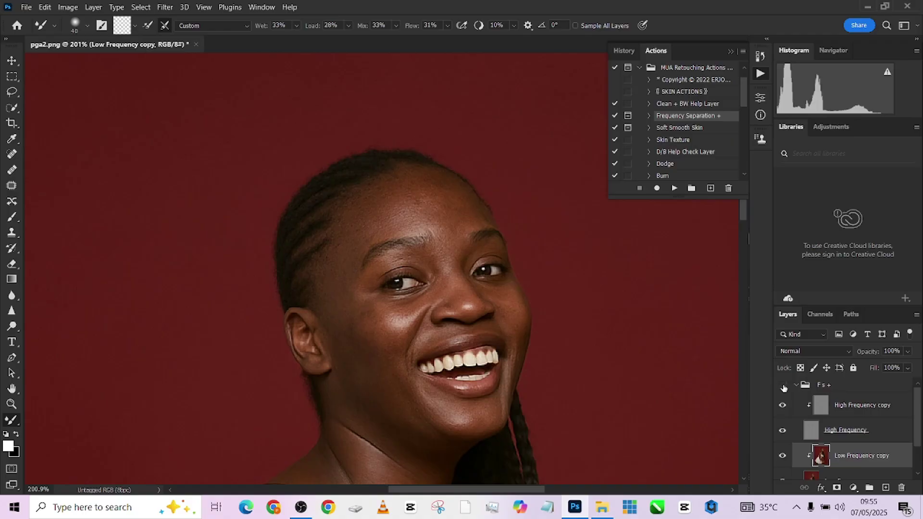
scroll(783, 386, down, 2)
click(782, 400)
key(bracketleft)
key(bracketleft)
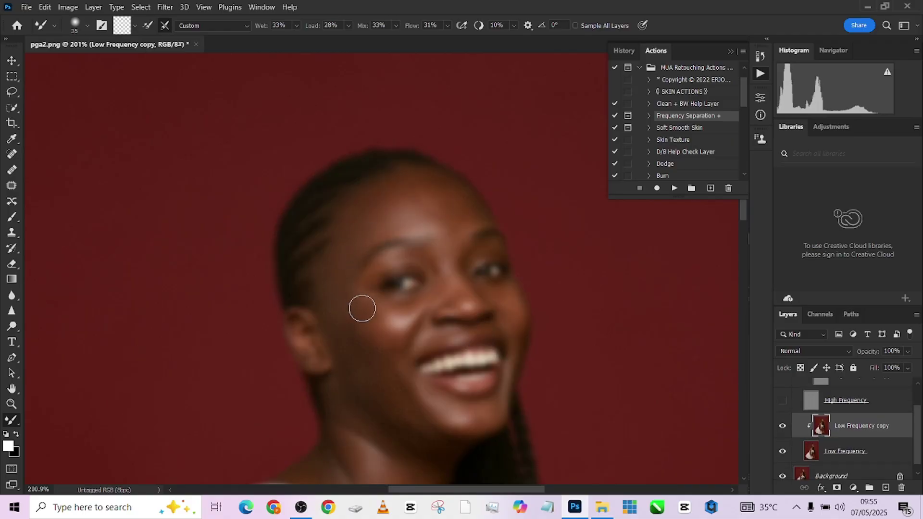
key(bracketright)
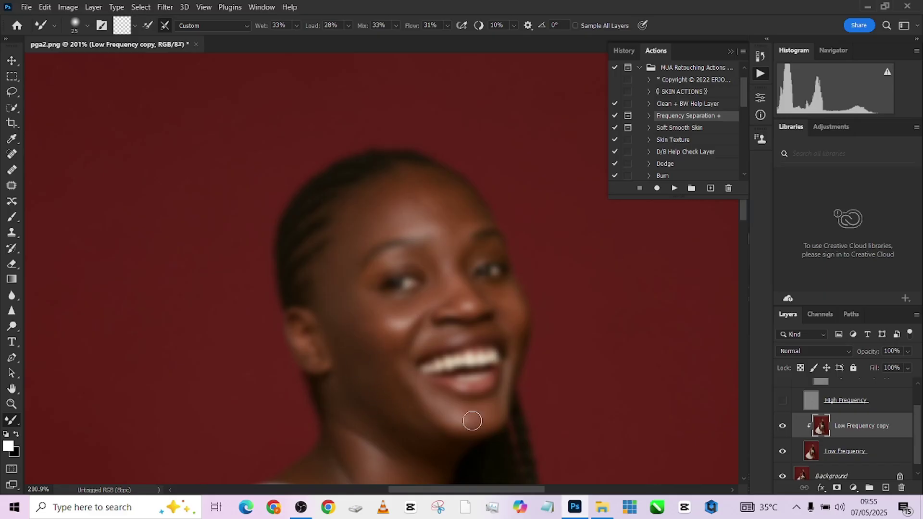
key(bracketleft)
key(bracketright)
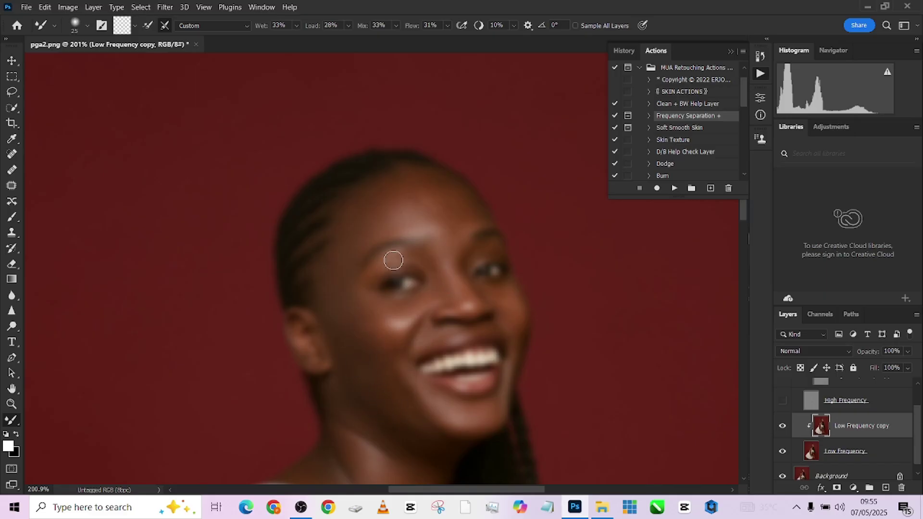
scroll(438, 231, up, 1)
key(bracketright)
key(bracketright)
key(bracketright)
key(bracketright)
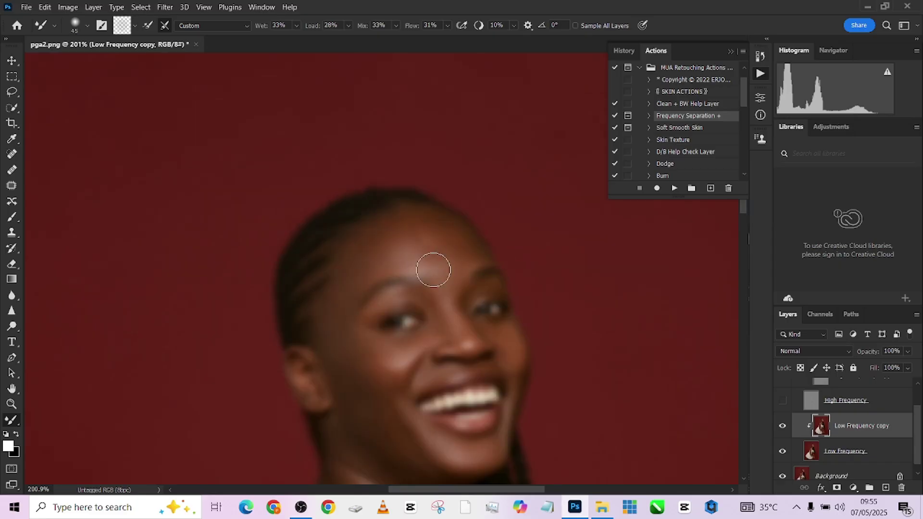
scroll(371, 307, down, 2)
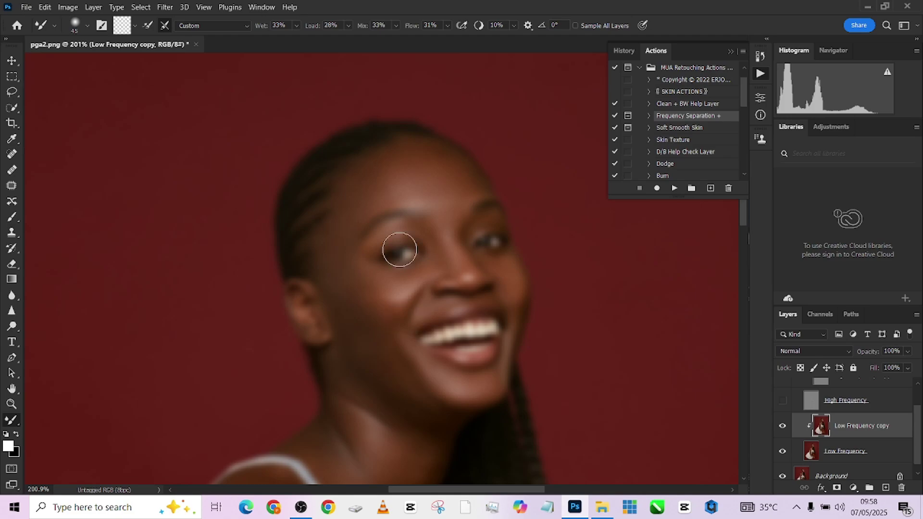
key(bracketleft)
scroll(353, 293, down, 2)
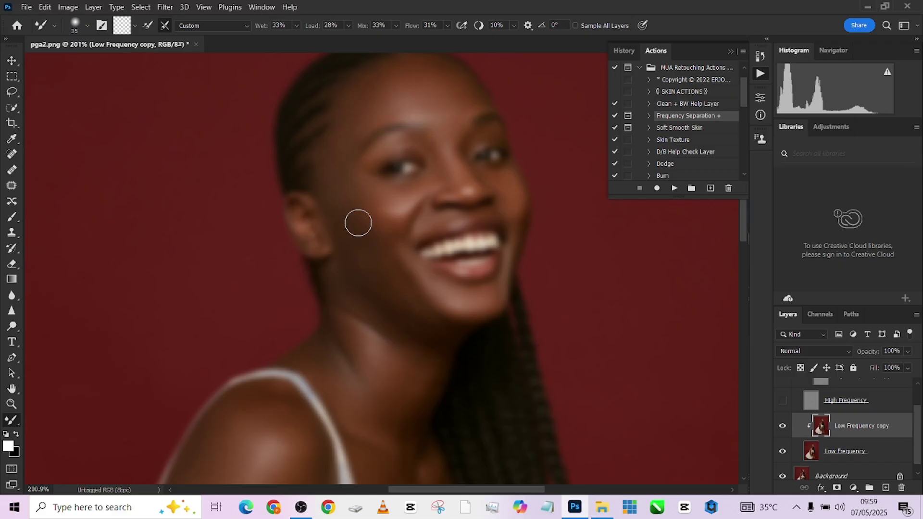
scroll(392, 216, up, 3)
key(bracketright)
key(bracketright)
key(bracketright)
scroll(373, 239, down, 5)
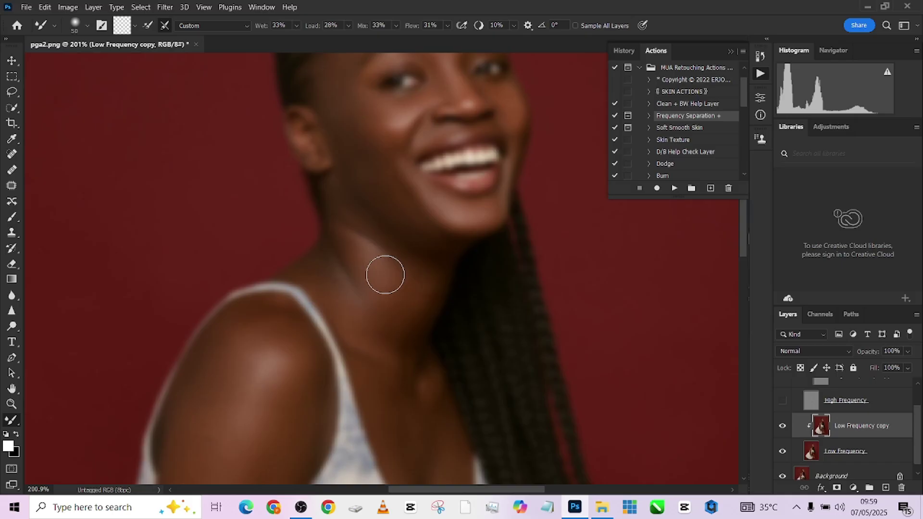
Step: Blend the neck tones, then toggle the Fs + group and High Frequency copy to compare results
mouse_move(385, 272)
mouse_down()
mouse_move(395, 300)
mouse_move(407, 283)
mouse_up()
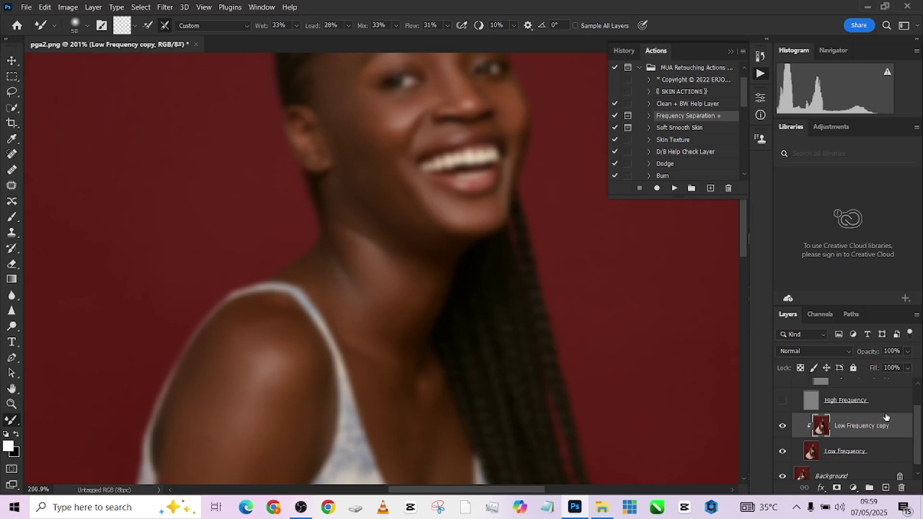
click(782, 400)
scroll(837, 430, up, 2)
scroll(513, 270, up, 1)
scroll(513, 270, up, 3)
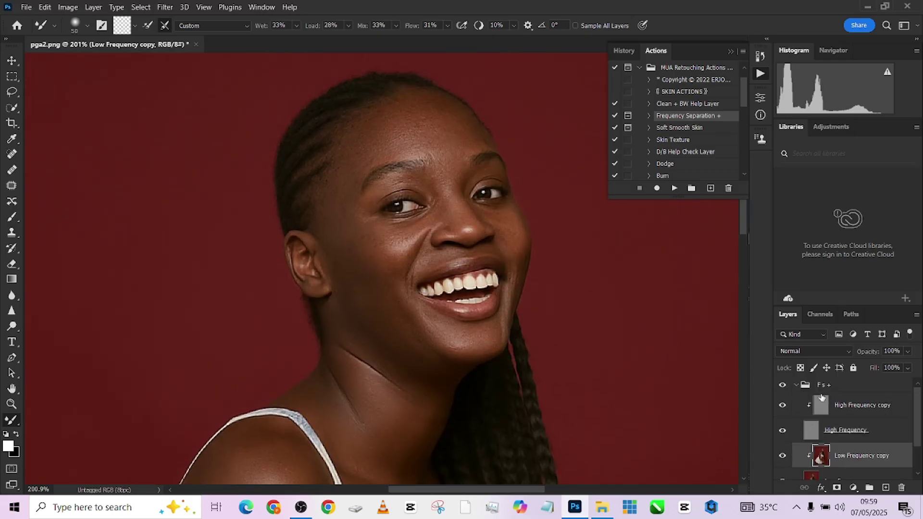
click(781, 386)
click(781, 386)
click(782, 386)
click(781, 386)
scroll(812, 438, down, 2)
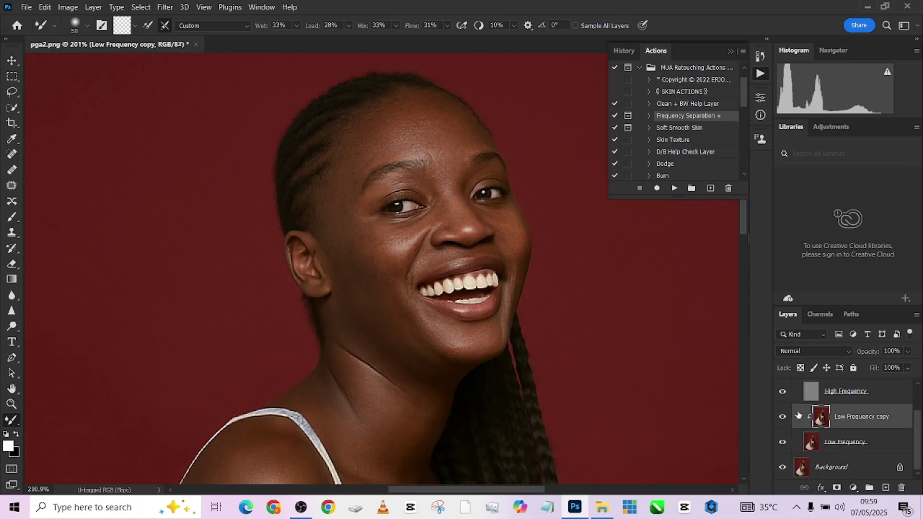
scroll(802, 433, up, 1)
click(782, 396)
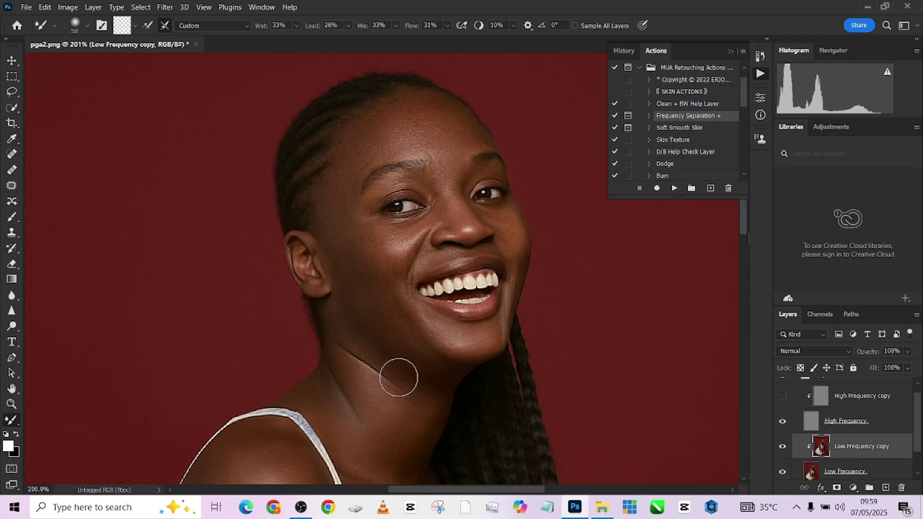
click(783, 396)
scroll(782, 397, up, 1)
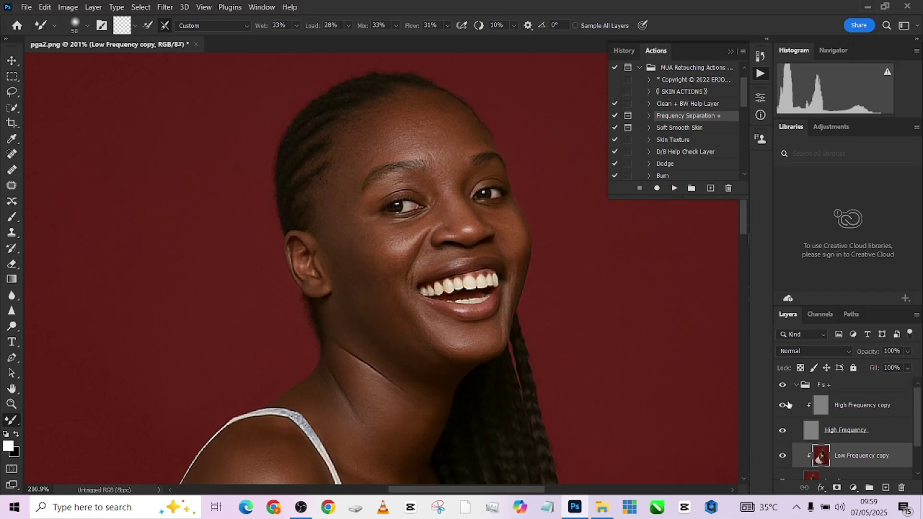
Step: Hide High Frequency and blend the neck and chest skin with a 35–50 brush
click(784, 431)
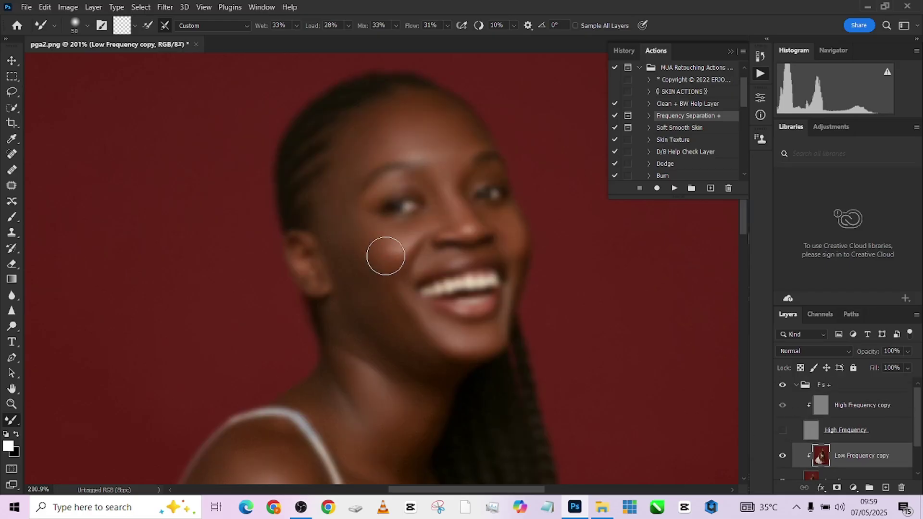
scroll(390, 279, down, 3)
key(bracketleft)
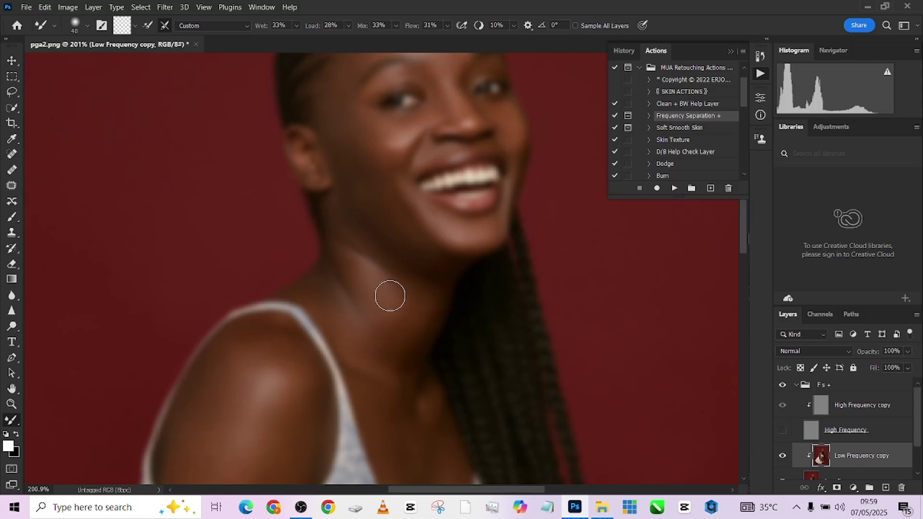
mouse_move(390, 295)
mouse_down()
mouse_move(379, 281)
mouse_move(402, 315)
mouse_up()
scroll(402, 315, down, 1)
key(bracketright)
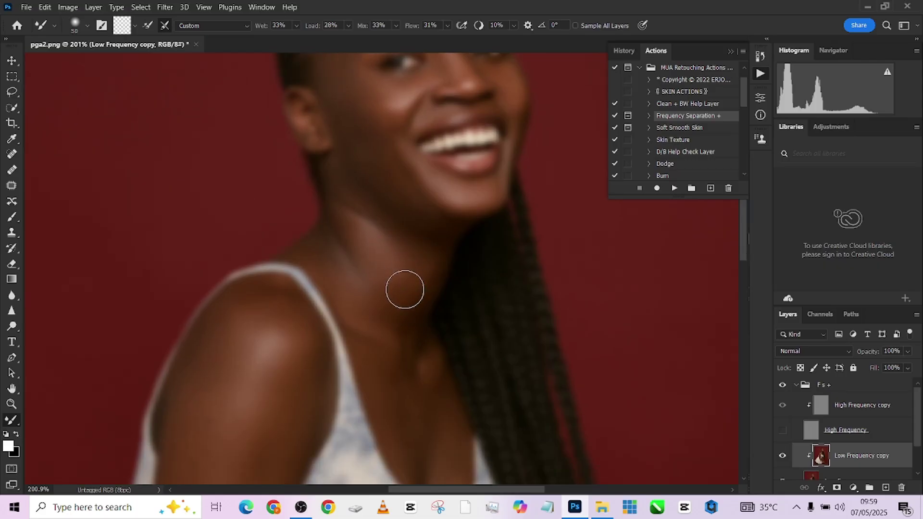
key(bracketleft)
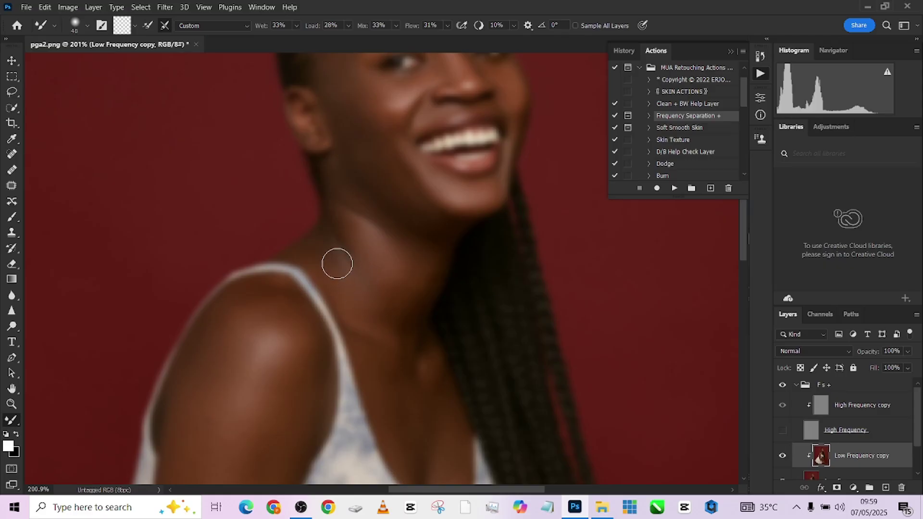
drag(336, 264, 332, 252)
scroll(337, 259, down, 1)
key(bracketleft)
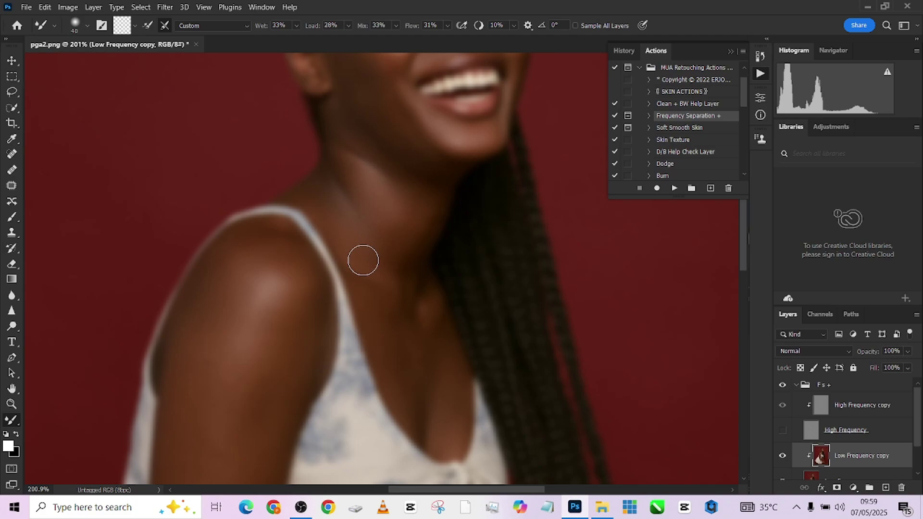
key(bracketright)
drag(401, 380, 425, 320)
drag(427, 318, 444, 412)
Step: Enlarge the brush up to 100 to blend the wider arm and leg areas
key(bracketright)
key(bracketleft)
key(bracketleft)
scroll(351, 270, down, 5)
key(bracketright)
key(bracketright)
key(bracketright)
key(bracketright)
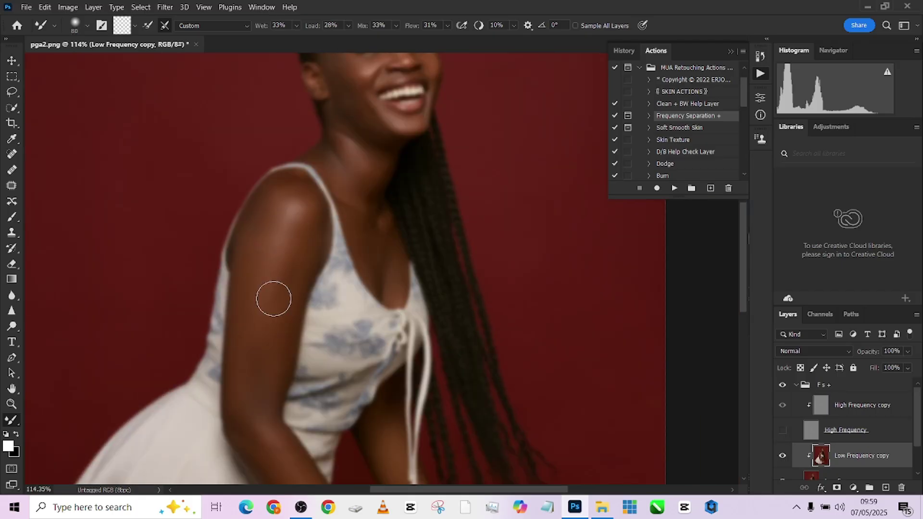
scroll(250, 313, down, 5)
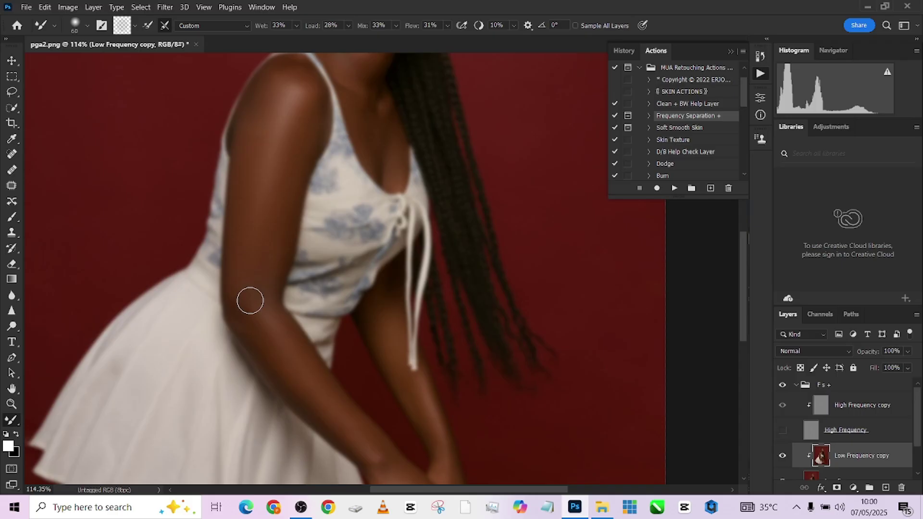
key(bracketleft)
key(bracketleft)
key(bracketright)
key(bracketright)
key(bracketright)
key(bracketright)
scroll(412, 337, down, 1)
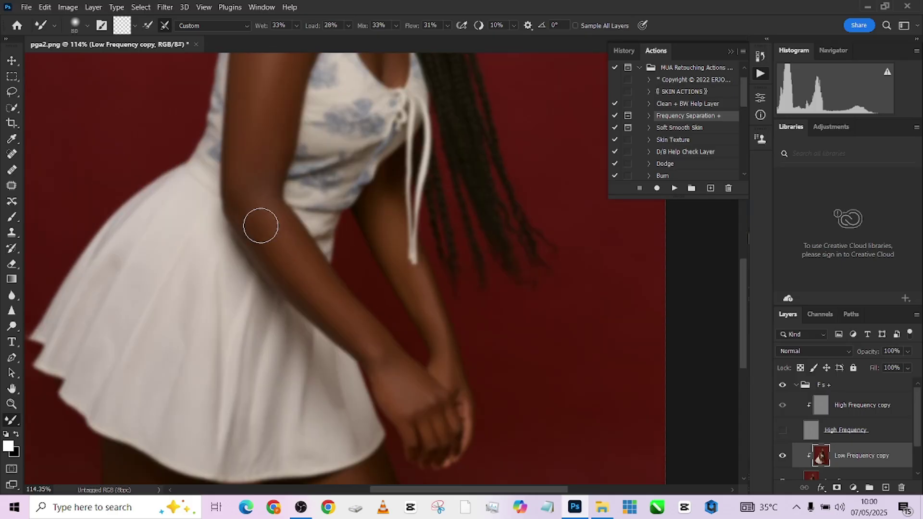
scroll(258, 220, up, 5)
scroll(276, 95, down, 8)
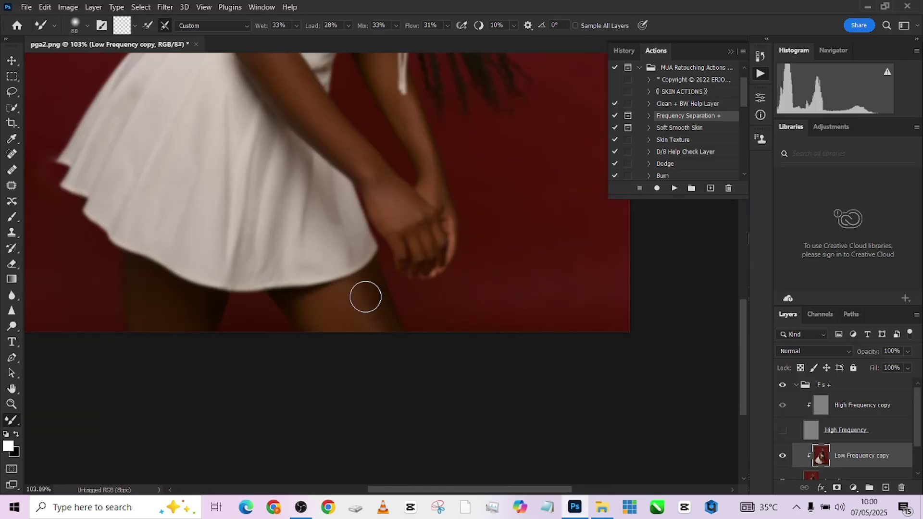
scroll(361, 313, up, 7)
scroll(331, 310, up, 2)
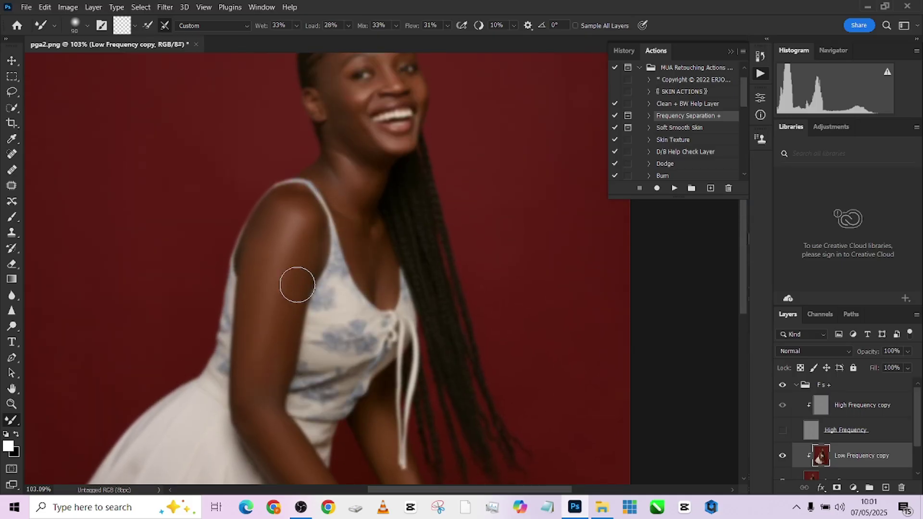
key(bracketright)
key(bracketright)
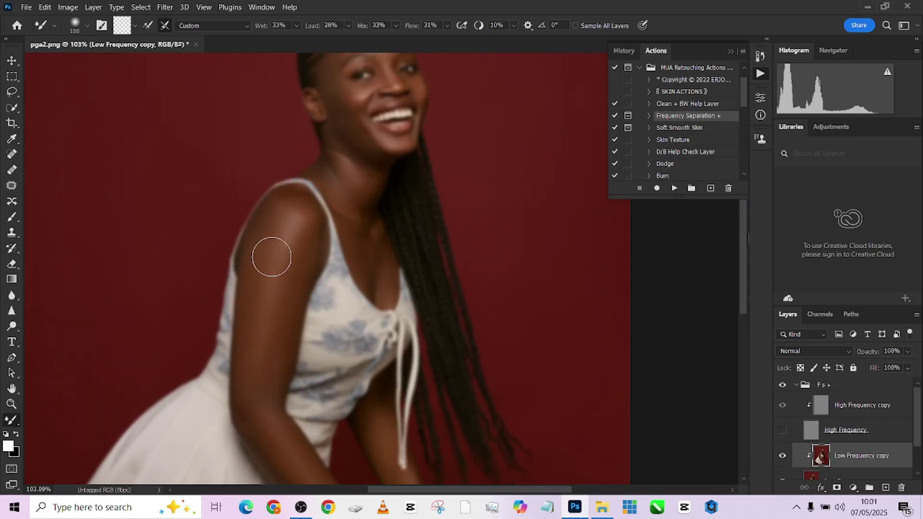
Step: Show High Frequency, compare the Fs + retouching before and after, and blend the upper arm
click(782, 430)
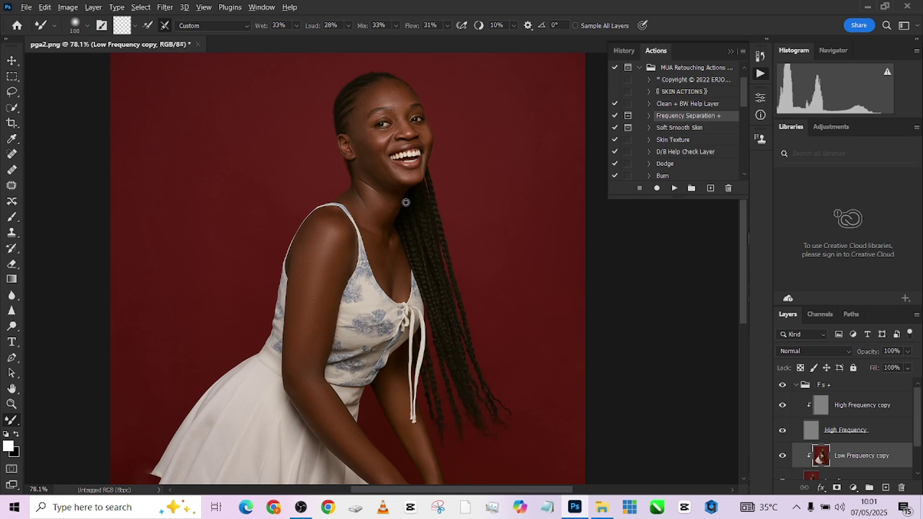
scroll(406, 202, down, 3)
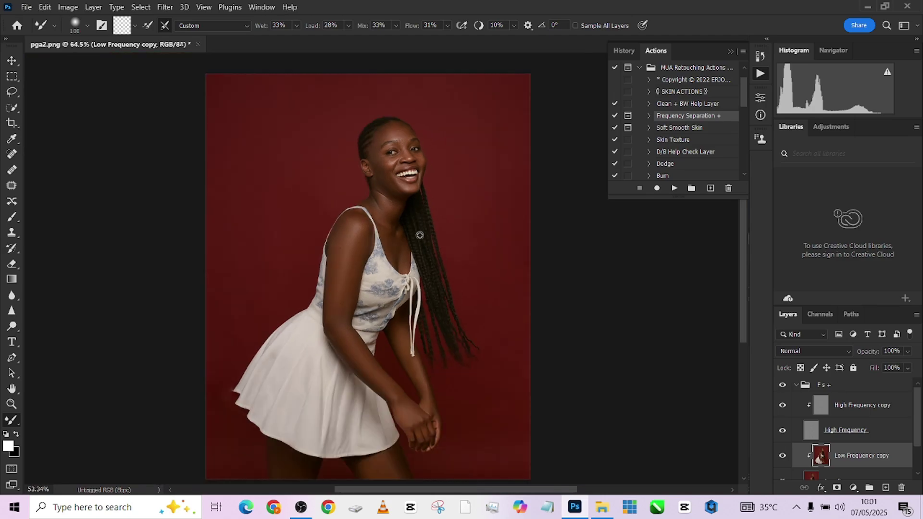
click(782, 385)
click(782, 385)
click(782, 385)
click(783, 385)
drag(447, 340, 420, 285)
scroll(326, 216, up, 4)
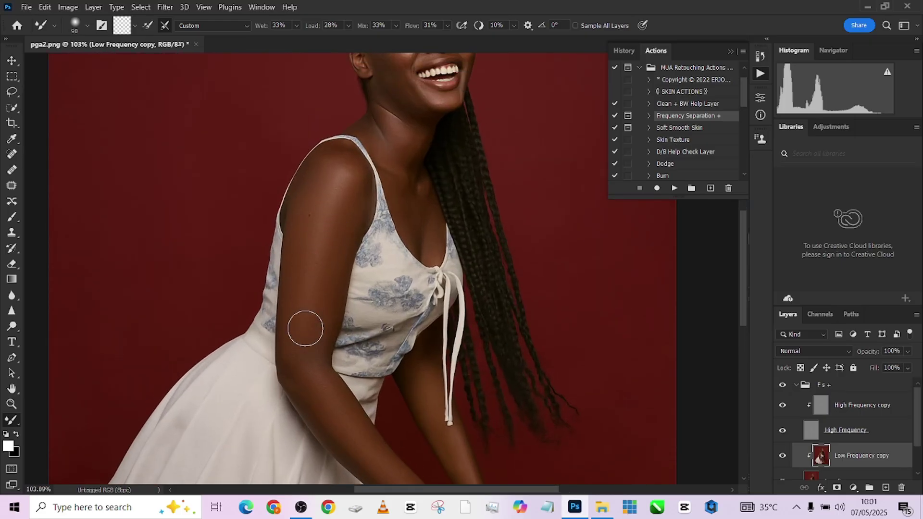
drag(304, 325, 307, 366)
drag(316, 325, 307, 282)
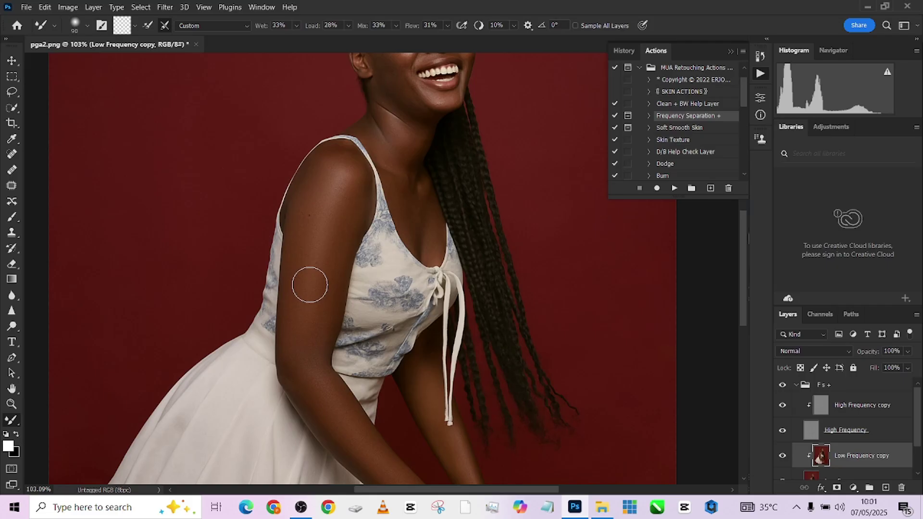
Step: Blend the neck again with a 50 brush, then set it to 80 and view the whole photo
scroll(372, 260, up, 3)
key(bracketleft)
key(bracketleft)
key(bracketleft)
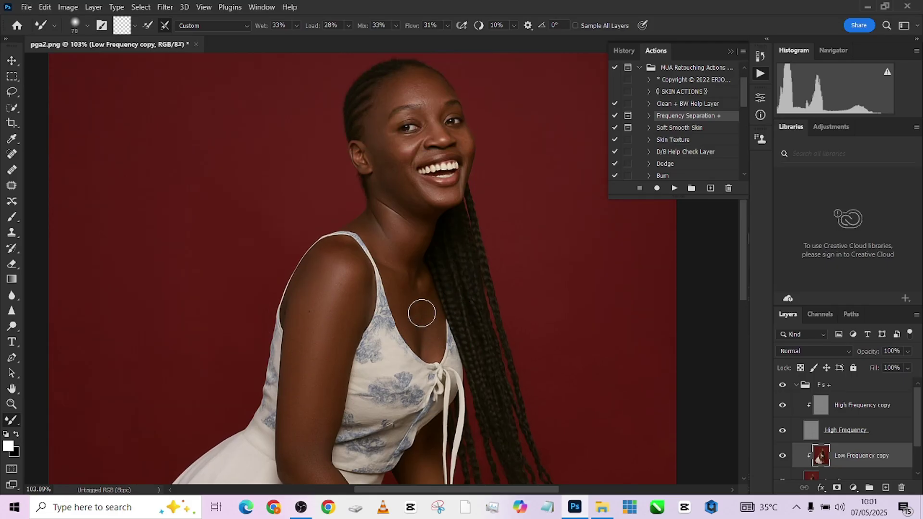
key(bracketleft)
drag(398, 247, 402, 268)
scroll(374, 195, down, 5)
scroll(375, 399, up, 5)
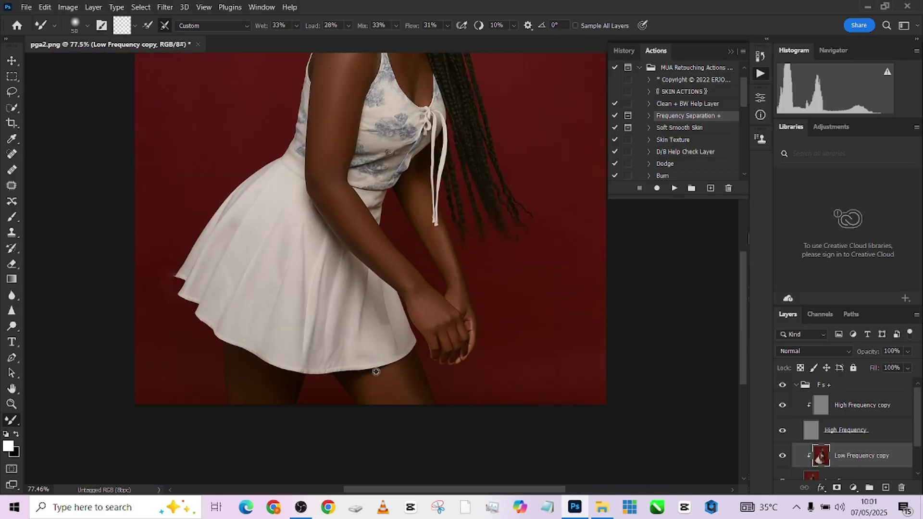
key(bracketright)
key(bracketright)
key(bracketright)
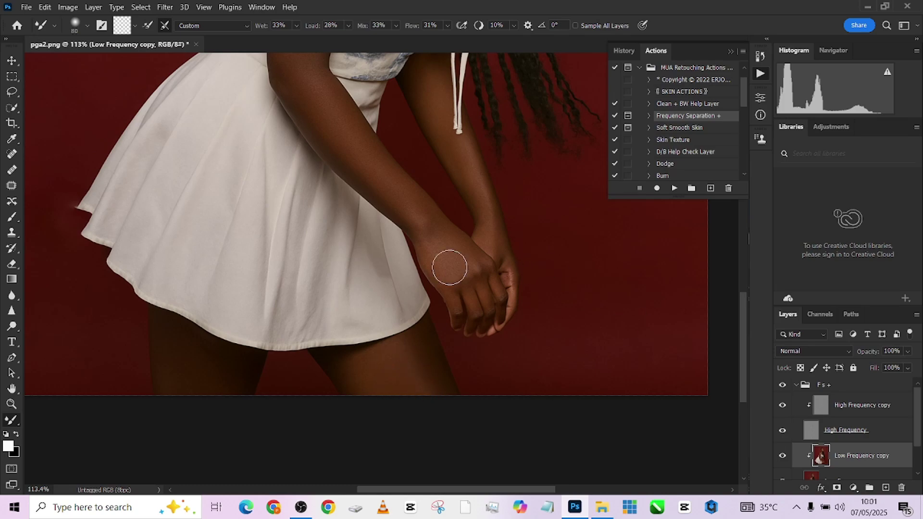
scroll(452, 266, down, 3)
drag(368, 232, 350, 325)
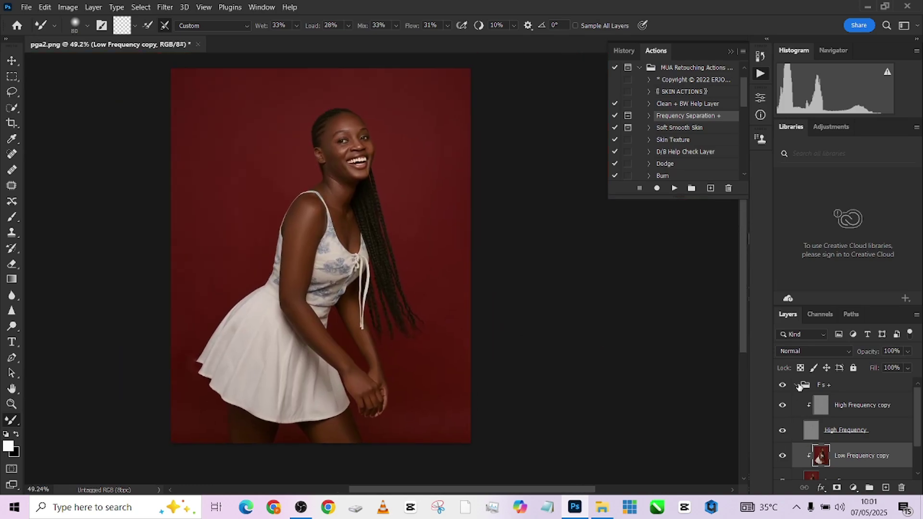
Step: Collapse the Fs + group and run the Dodge, Burn and D/B Help Check Layer actions
click(796, 385)
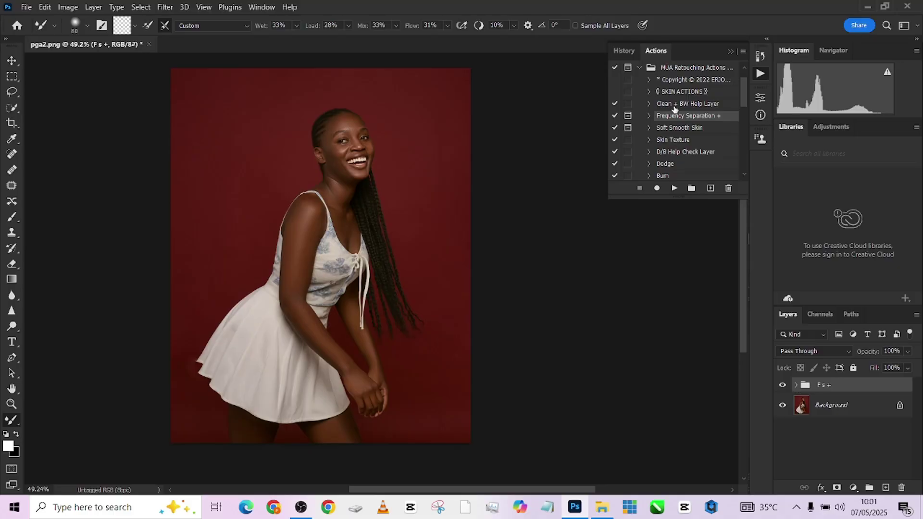
scroll(678, 142, down, 1)
click(673, 153)
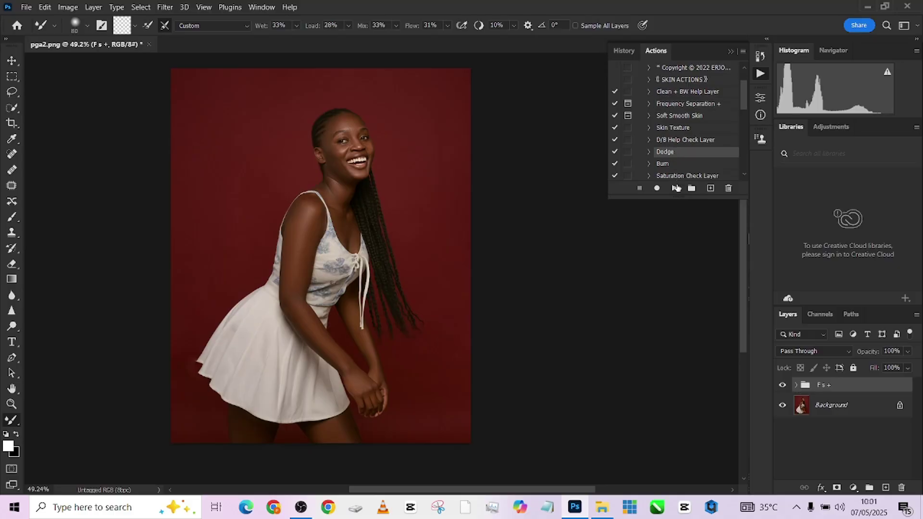
click(674, 188)
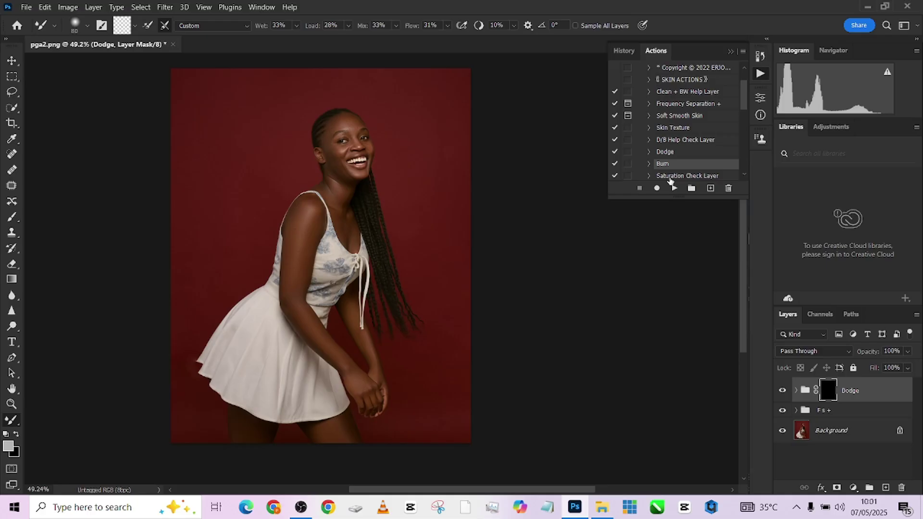
click(674, 189)
click(682, 141)
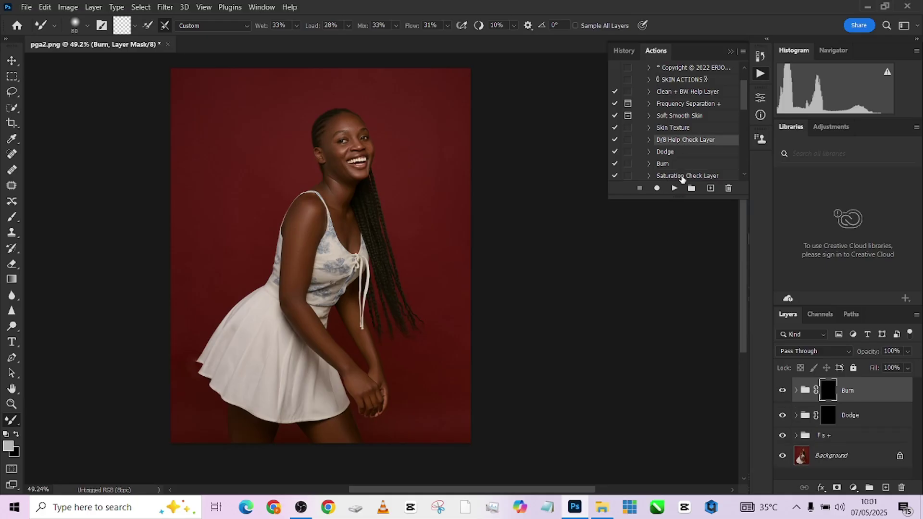
click(675, 188)
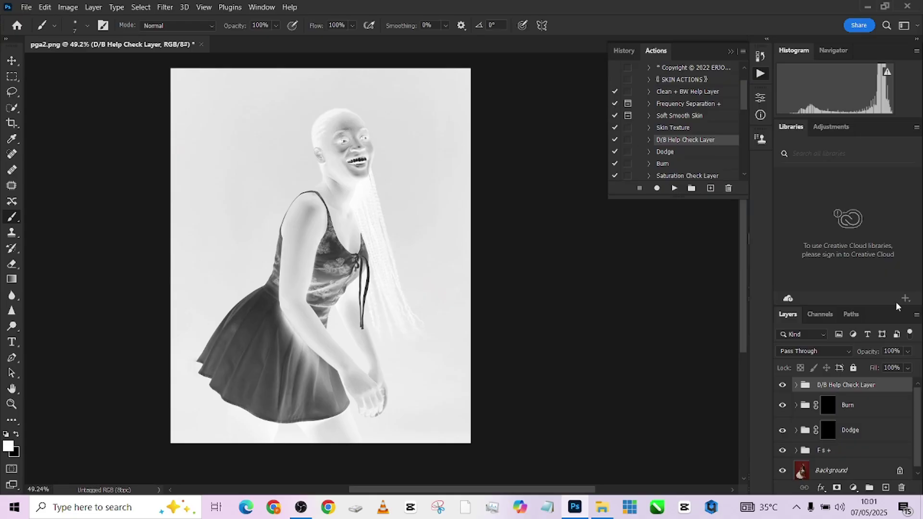
Step: Target the Dodge group mask and lighten the shadowed cheek patch with a 15–25 px brush
click(829, 430)
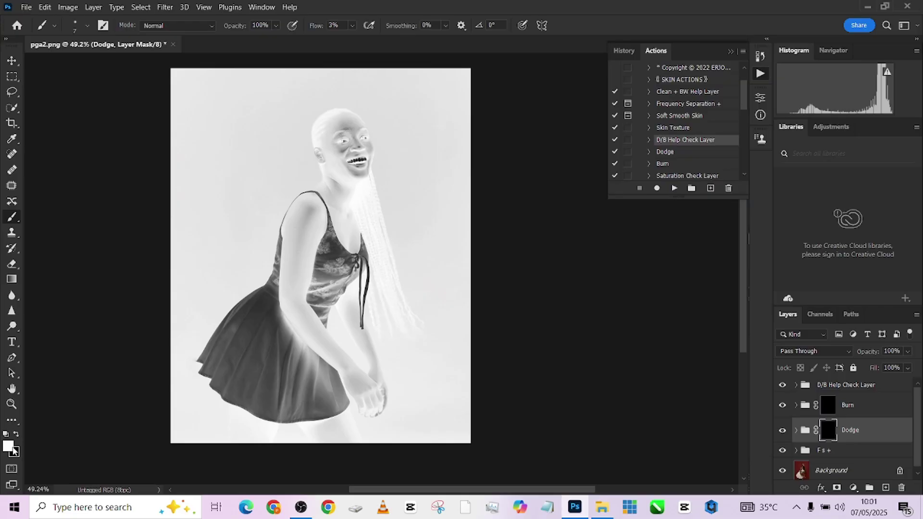
scroll(355, 150, up, 5)
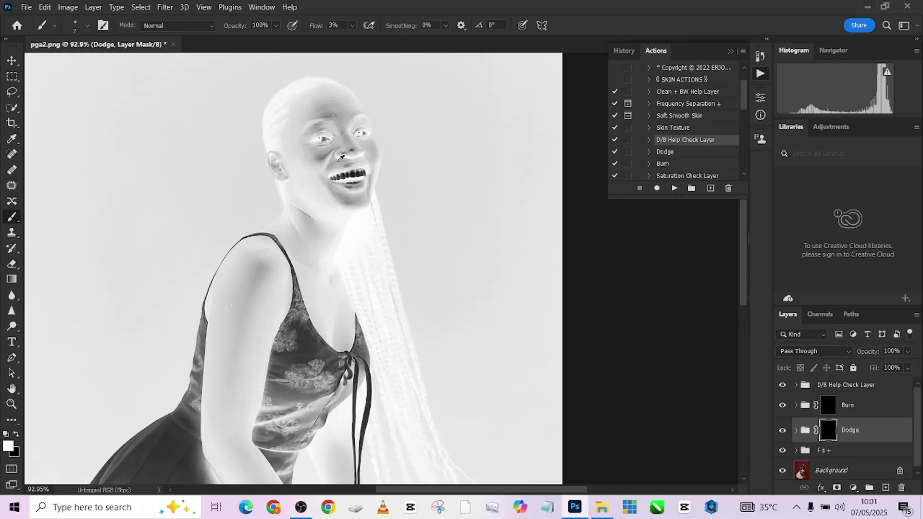
scroll(342, 185, down, 2)
scroll(358, 172, up, 3)
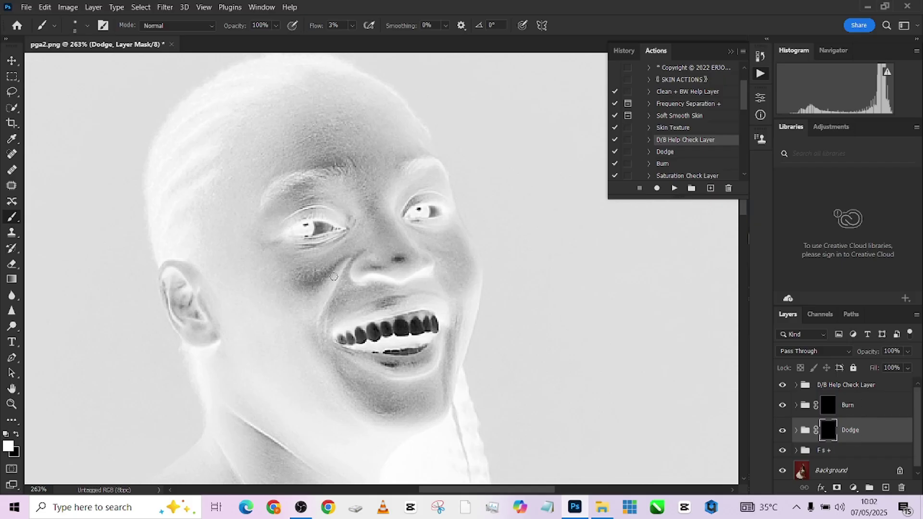
key(bracketright)
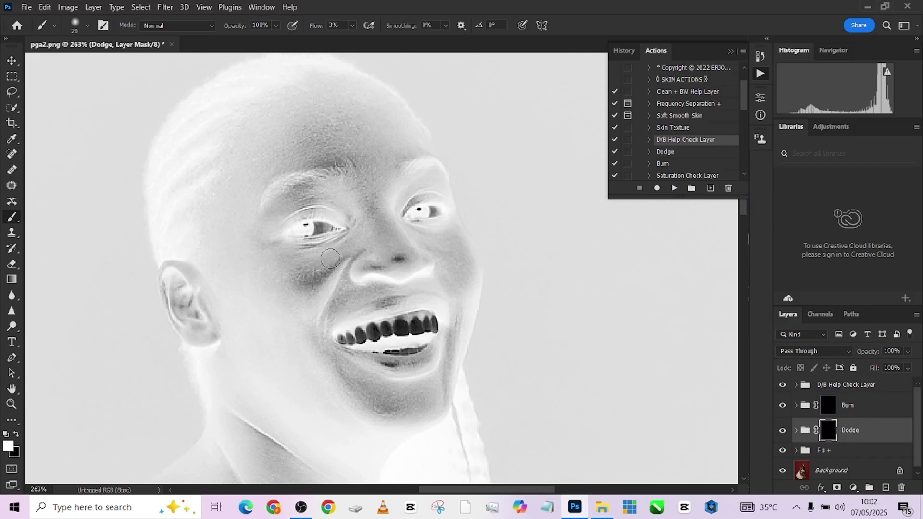
click(310, 278)
key(bracketleft)
scroll(382, 224, down, 4)
key(bracketright)
key(bracketright)
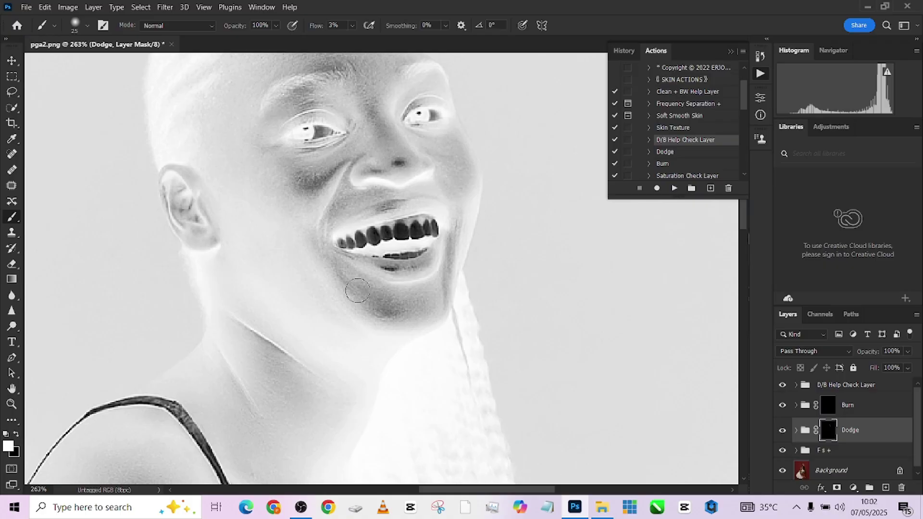
scroll(376, 296, down, 3)
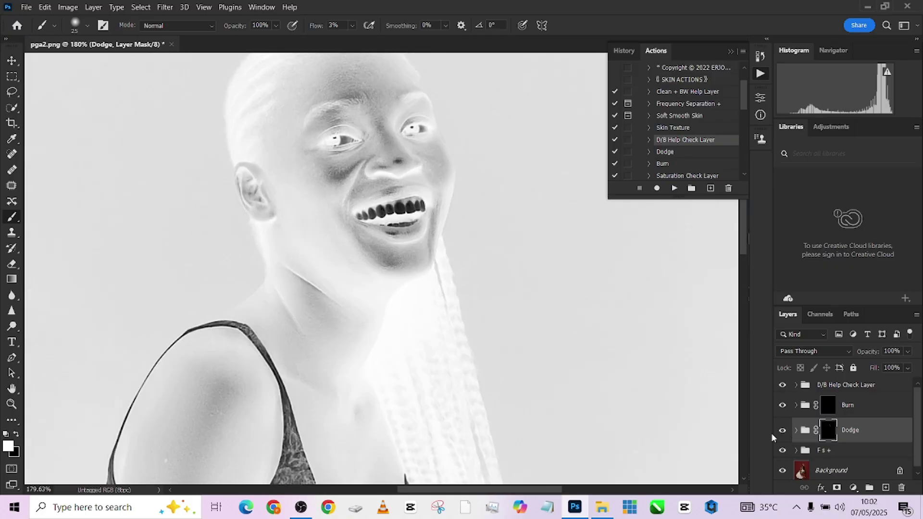
scroll(481, 227, down, 3)
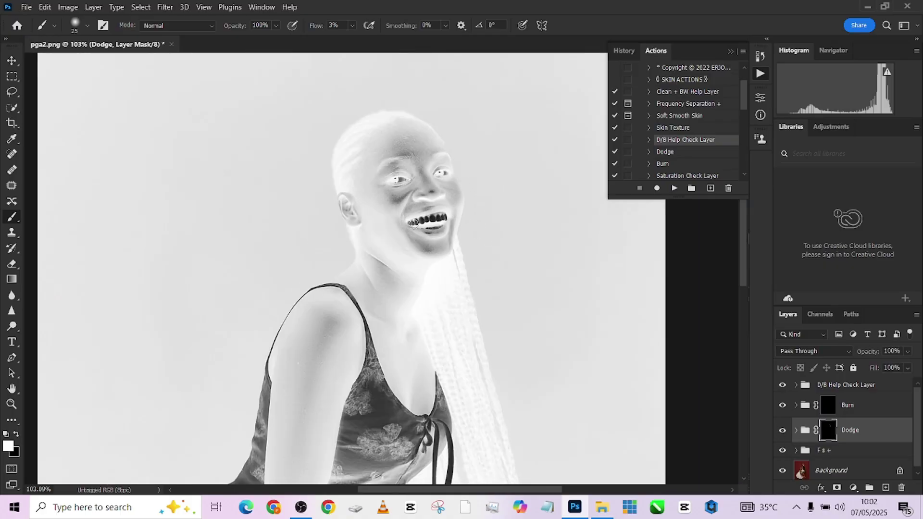
Step: Compare the image with and without the Dodge group in colour, then restore the inverted grey check view
click(782, 430)
click(782, 430)
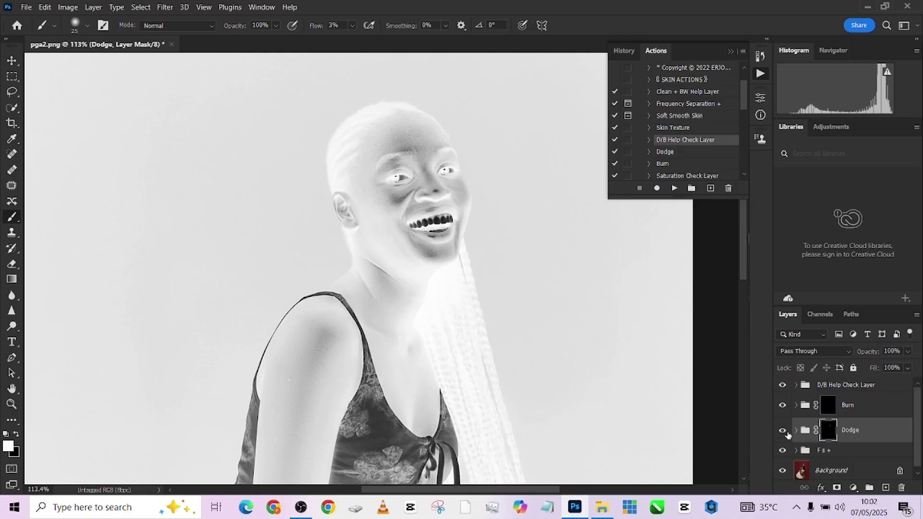
click(782, 430)
click(783, 430)
click(783, 385)
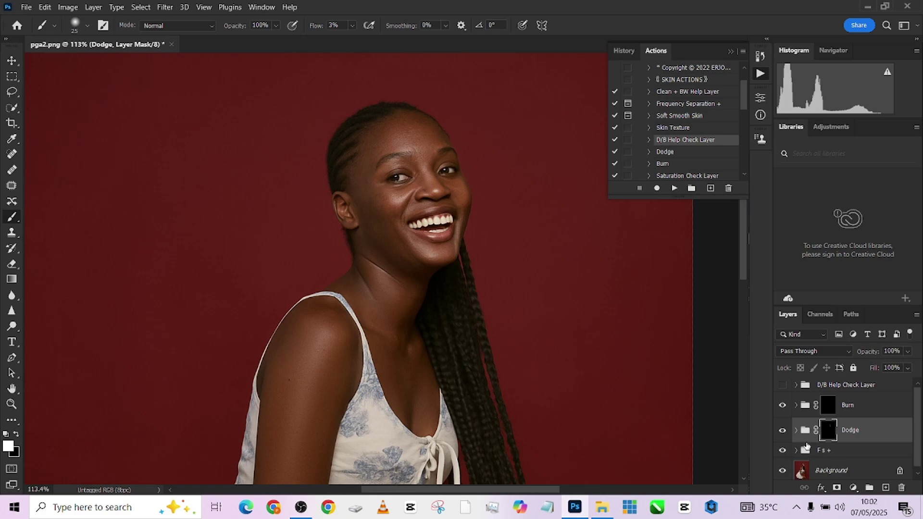
click(782, 431)
click(782, 431)
click(782, 432)
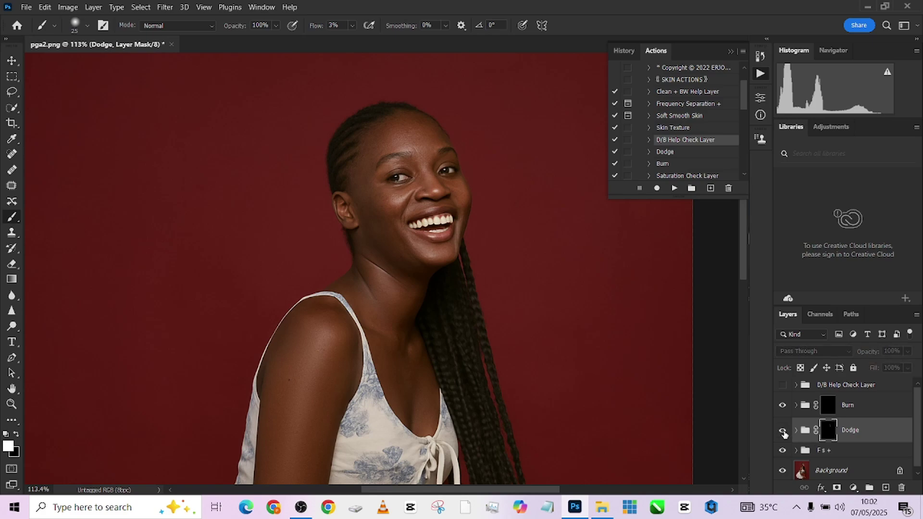
click(783, 432)
click(783, 432)
click(783, 432)
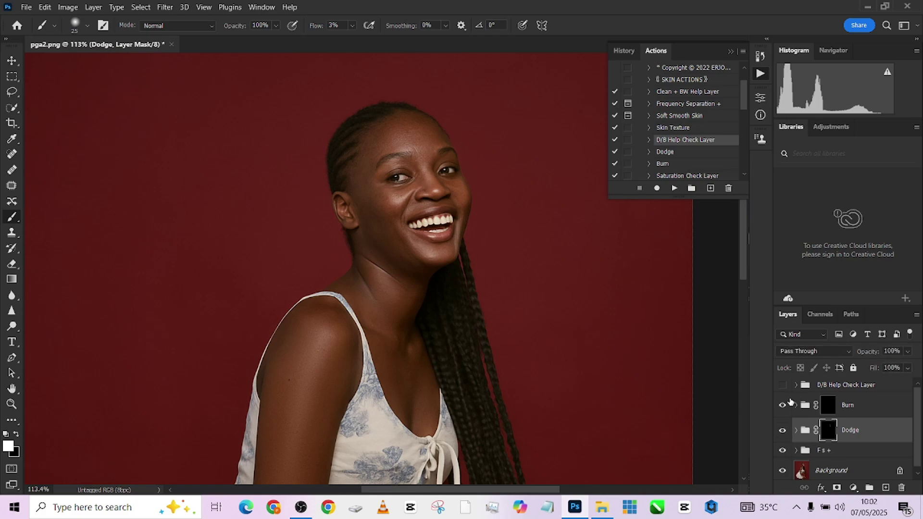
click(783, 385)
Step: Lighten a dark patch on the neck with a 40 px brush
scroll(425, 248, up, 1)
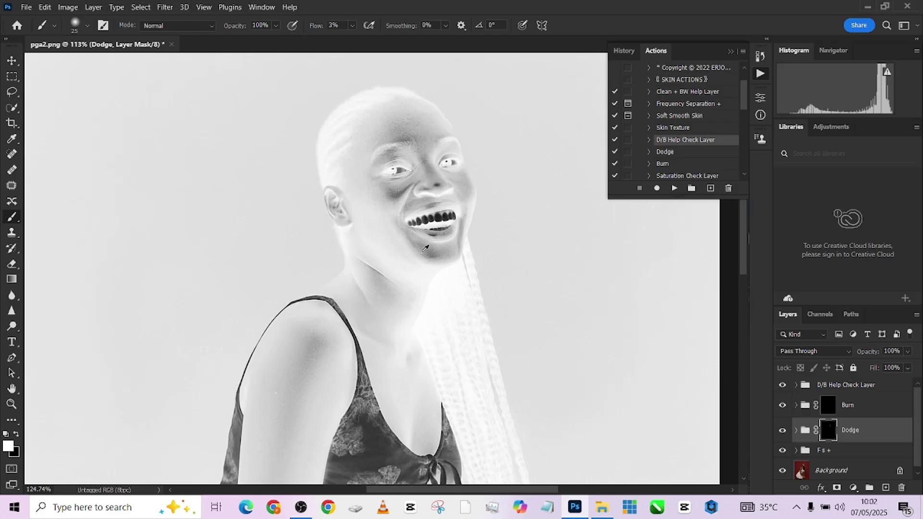
key(bracketright)
drag(371, 268, 375, 269)
key(bracketleft)
key(bracketleft)
key(bracketleft)
Step: Lighten the forehead at 40 px and the cheek at 20 px, down to 9 px for fine detail
scroll(404, 270, up, 5)
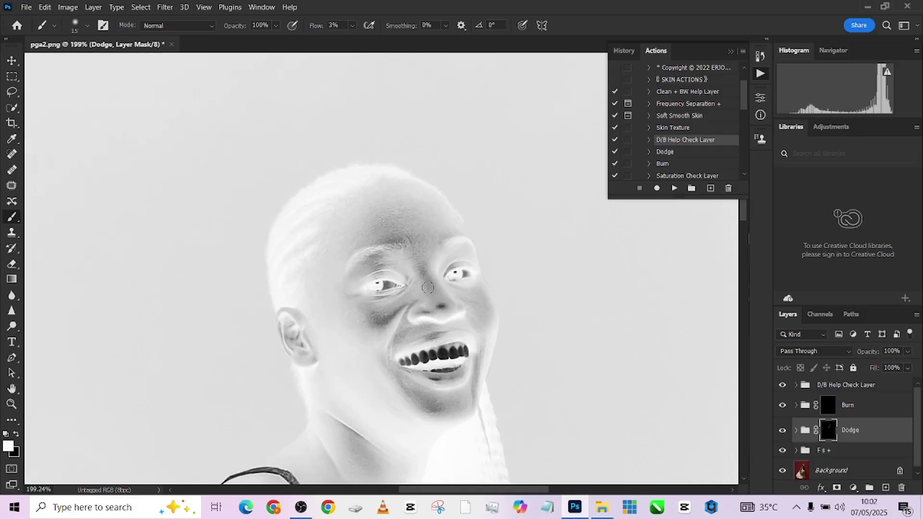
scroll(409, 281, up, 1)
scroll(370, 266, up, 1)
key(bracketright)
key(bracketright)
key(bracketright)
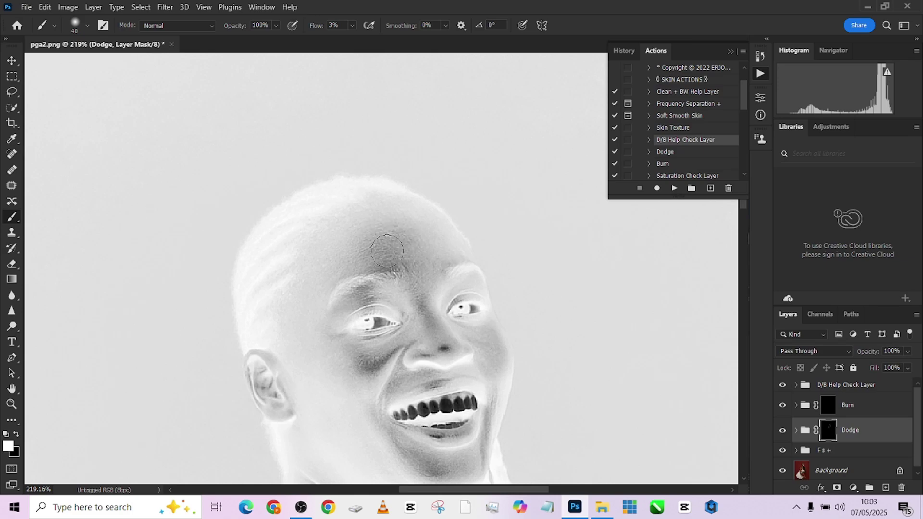
key(bracketleft)
key(bracketleft)
scroll(484, 376, down, 1)
key(bracketleft)
key(bracketleft)
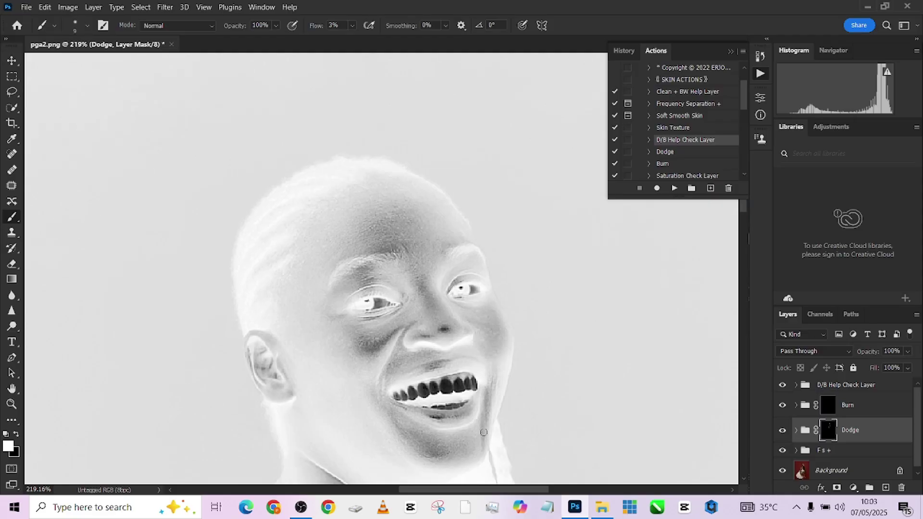
Step: Lighten the brow with a 20–30 px brush, settling at 25 px
key(bracketright)
scroll(450, 448, down, 4)
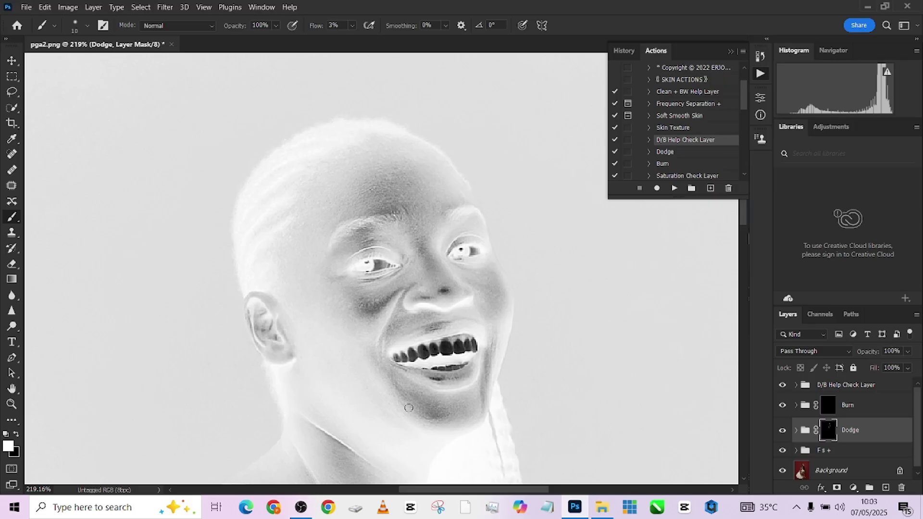
key(bracketright)
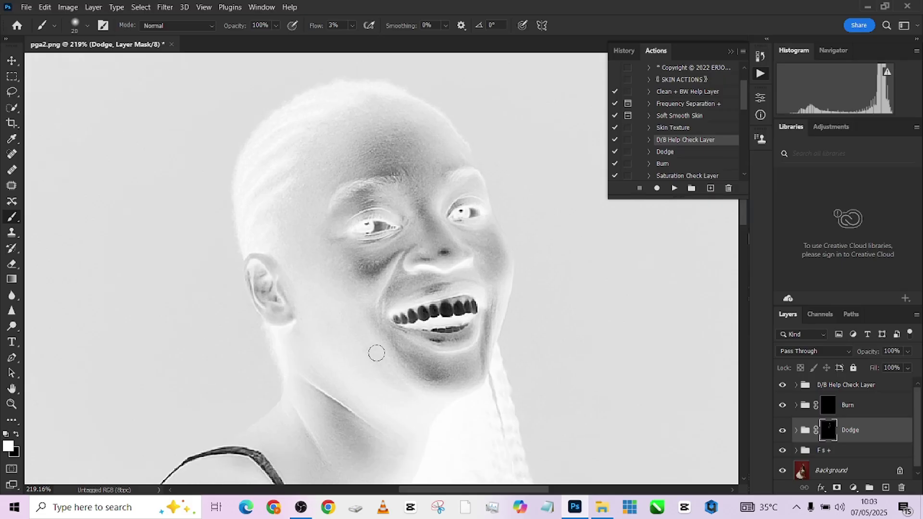
scroll(327, 245, up, 3)
key(bracketright)
key(bracketleft)
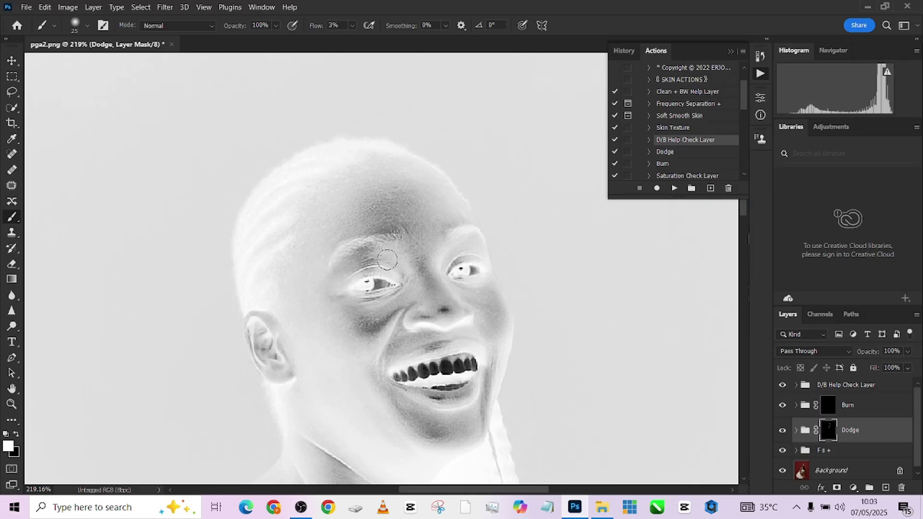
scroll(432, 219, down, 5)
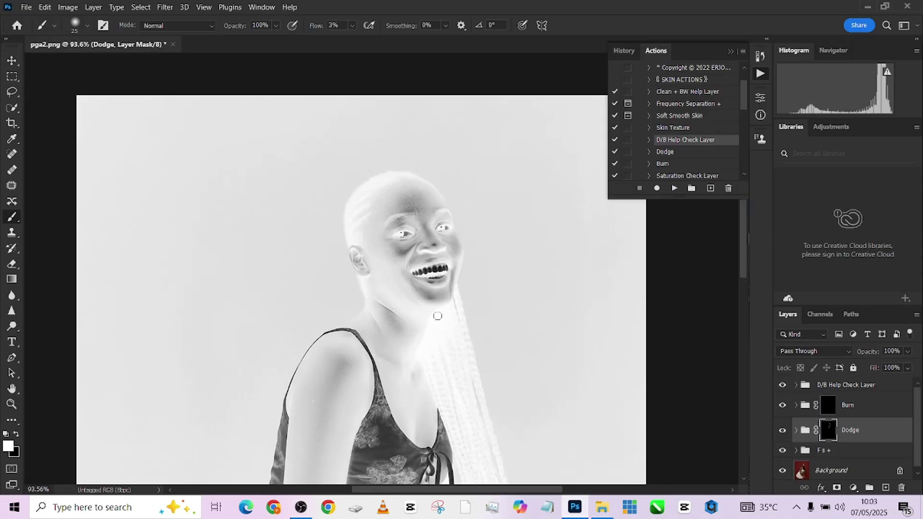
Step: Lighten the chest skin along the dress edge with a 54 px brush
scroll(400, 392, down, 3)
scroll(399, 392, up, 3)
scroll(396, 359, left, 1)
scroll(395, 360, up, 1)
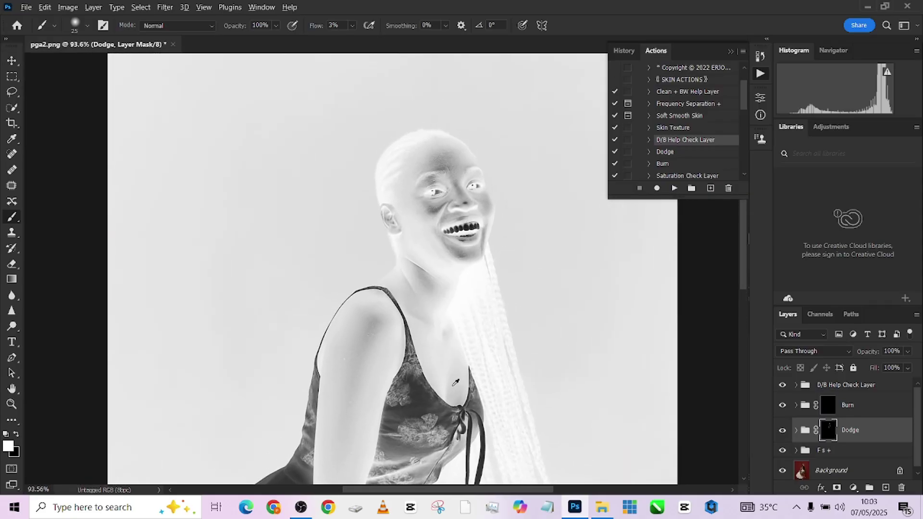
key(bracketright)
key(bracketright)
key(bracketright)
mouse_move(460, 376)
mouse_down()
mouse_move(449, 364)
mouse_move(445, 384)
mouse_move(462, 388)
mouse_move(461, 372)
mouse_up()
mouse_move(349, 392)
mouse_down()
mouse_move(364, 227)
mouse_move(373, 257)
mouse_move(389, 236)
mouse_move(389, 214)
mouse_move(390, 222)
mouse_move(379, 218)
mouse_move(392, 221)
mouse_move(388, 207)
mouse_move(402, 213)
mouse_move(380, 231)
mouse_move(376, 215)
mouse_move(387, 210)
mouse_move(373, 208)
mouse_move(386, 226)
mouse_move(399, 212)
mouse_move(383, 217)
mouse_move(379, 242)
mouse_up()
scroll(383, 220, up, 3)
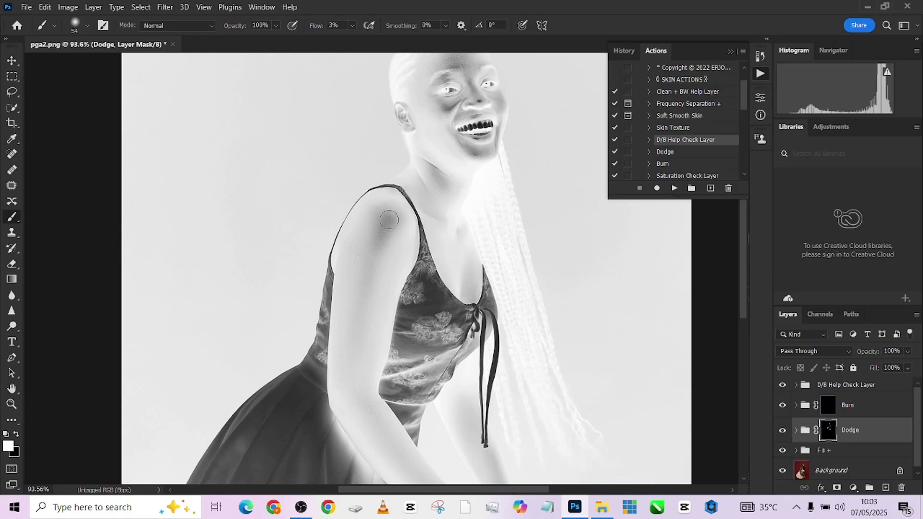
scroll(394, 202, down, 3)
Step: Lighten the skin down the upper arm, then check the result in colour and return to the grey view
mouse_move(397, 271)
mouse_down()
mouse_move(383, 225)
mouse_move(366, 322)
mouse_move(368, 298)
mouse_move(375, 353)
mouse_move(385, 349)
mouse_move(391, 381)
mouse_up()
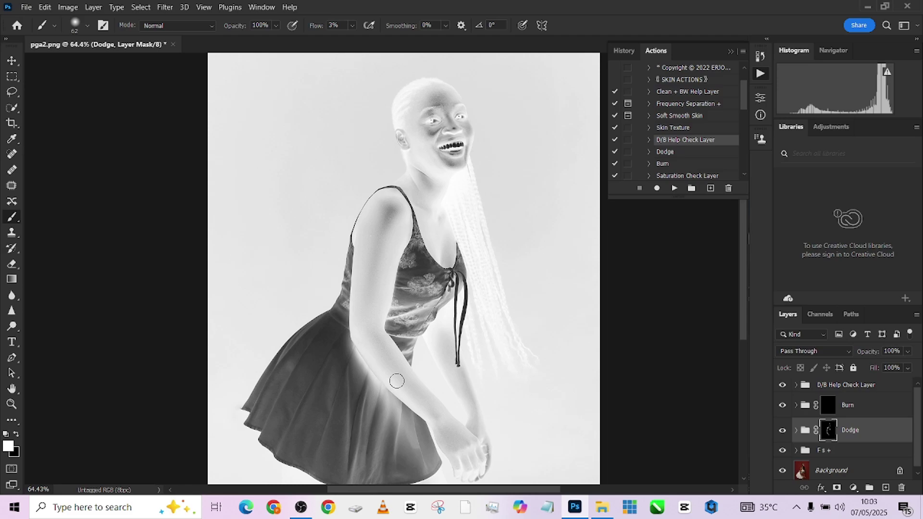
drag(371, 318, 329, 215)
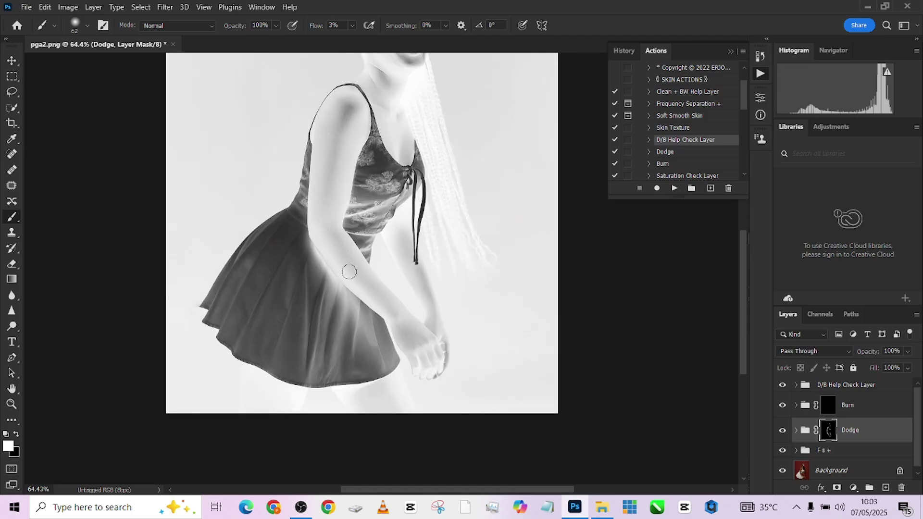
scroll(332, 211, up, 3)
click(783, 385)
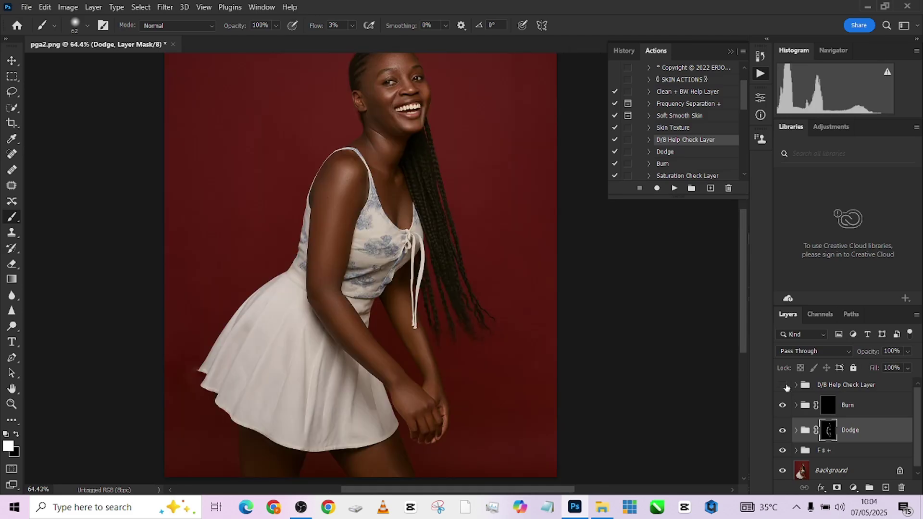
click(783, 385)
scroll(387, 366, up, 5)
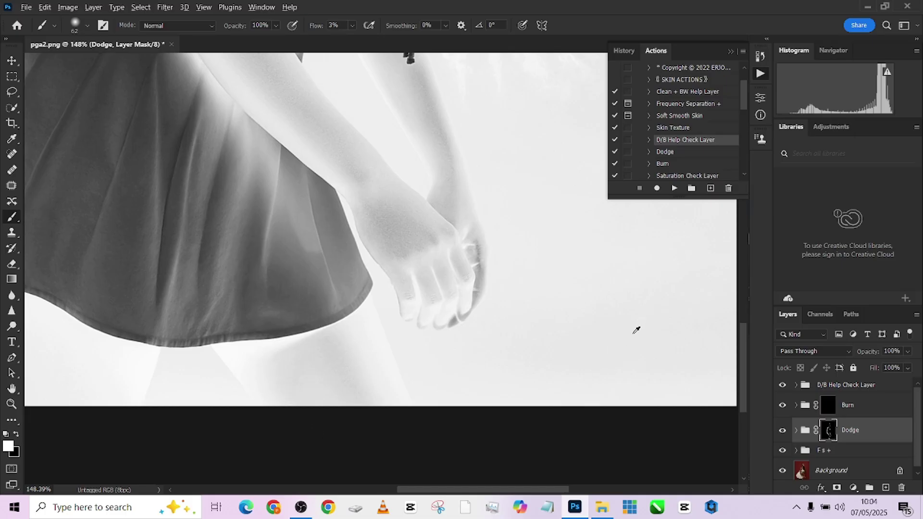
scroll(635, 330, down, 4)
Step: On the Burn mask, darken the cheek with a 40 px brush and the brow at 15–20 px
click(827, 406)
scroll(325, 383, up, 3)
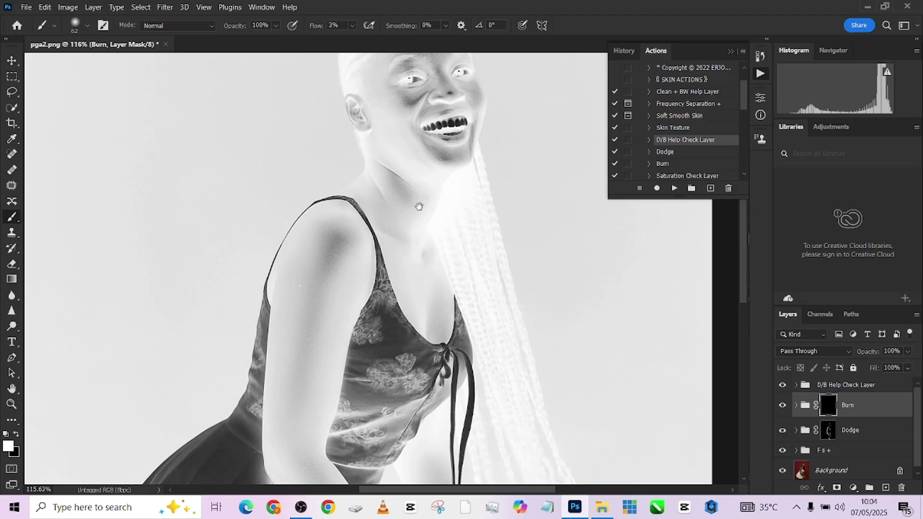
drag(419, 207, 383, 354)
scroll(354, 227, up, 2)
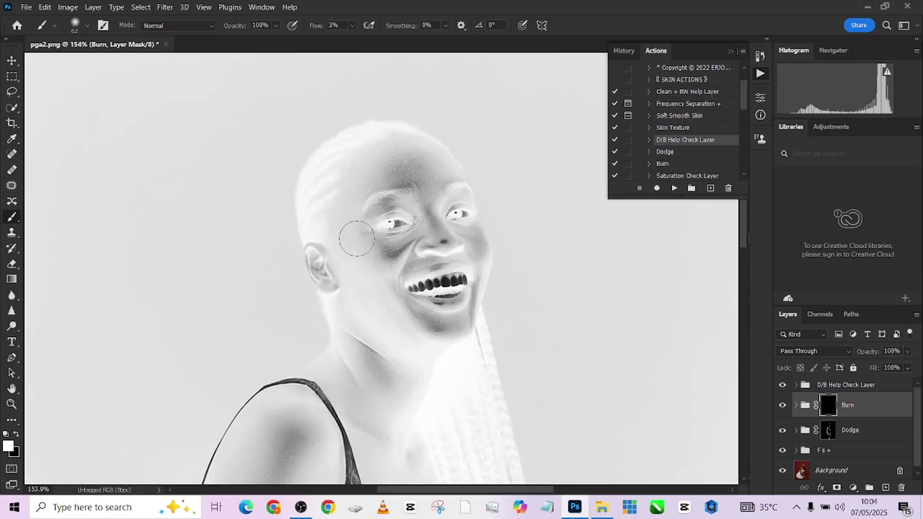
key(bracketleft)
key(bracketright)
key(bracketleft)
key(bracketleft)
key(bracketleft)
key(bracketleft)
key(bracketleft)
key(bracketright)
key(bracketright)
key(bracketright)
Step: Darken the bright forehead skin with a 45–50 px brush
scroll(447, 328, down, 2)
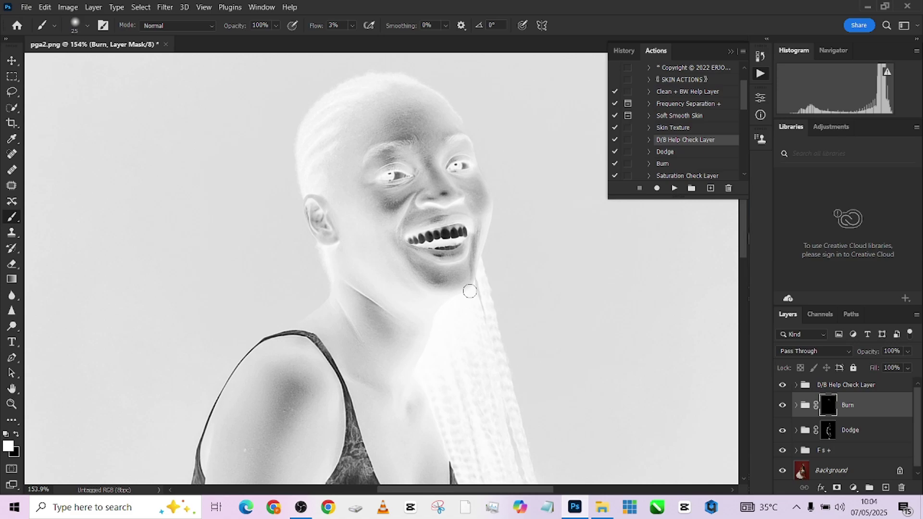
scroll(470, 291, up, 5)
key(bracketright)
key(bracketright)
key(bracketright)
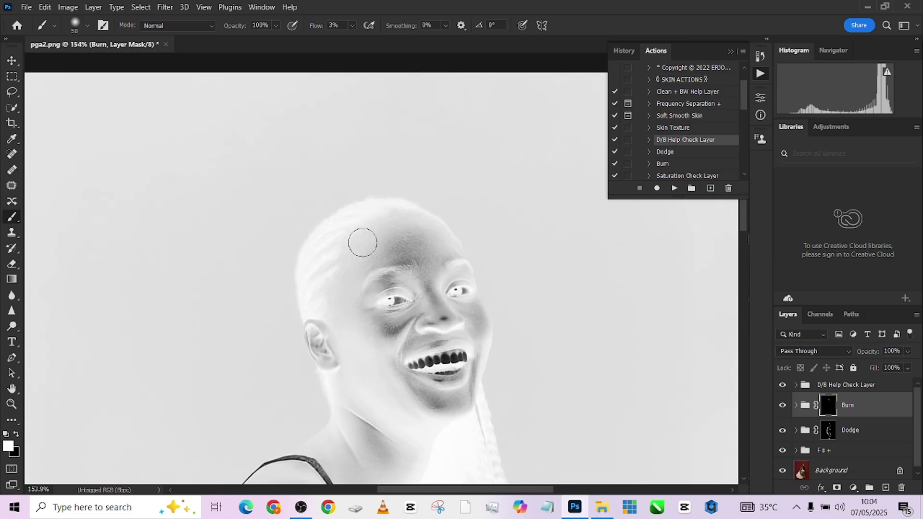
key(bracketleft)
scroll(339, 303, down, 3)
Step: Darken the chest and arm with a 60–80 px brush
drag(409, 316, 448, 249)
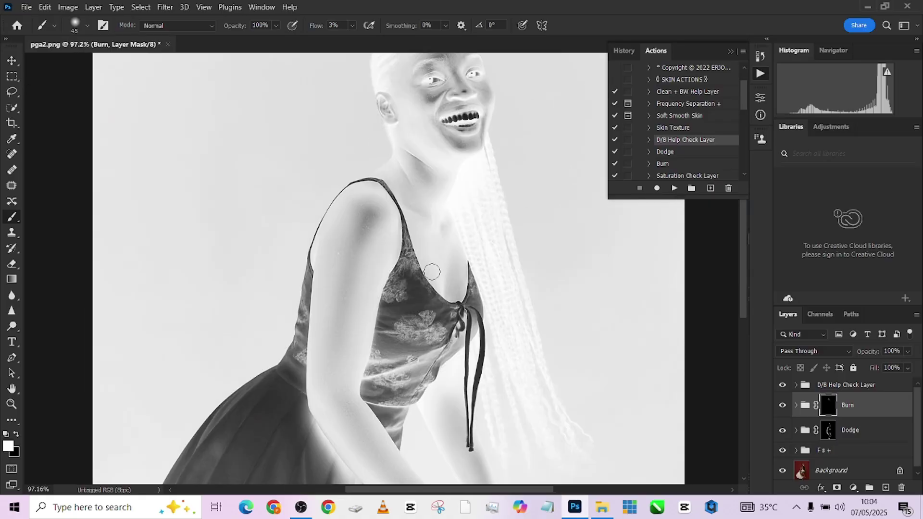
key(bracketright)
key(bracketright)
key(bracketright)
scroll(340, 251, down, 2)
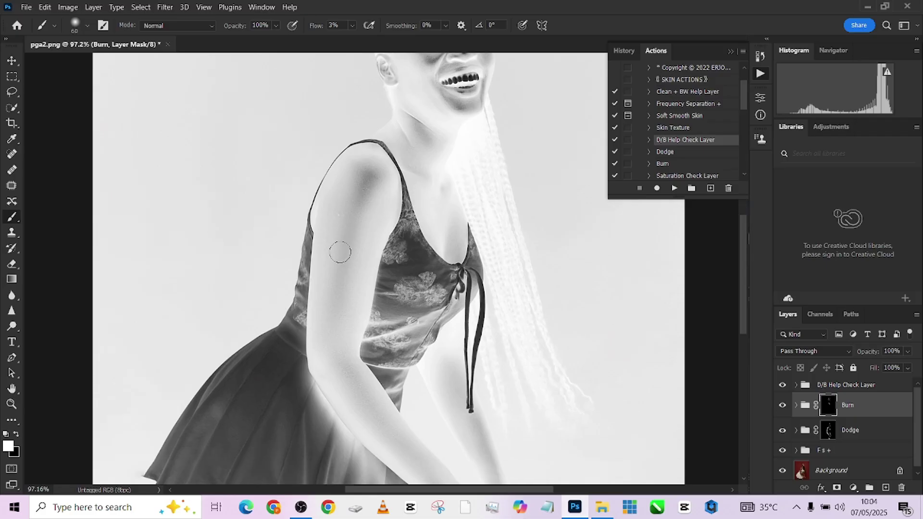
key(bracketright)
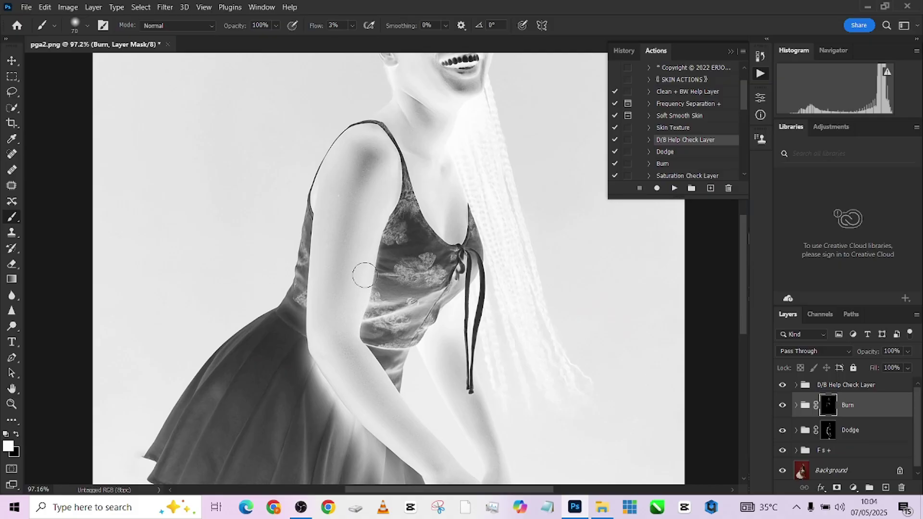
scroll(350, 377, down, 1)
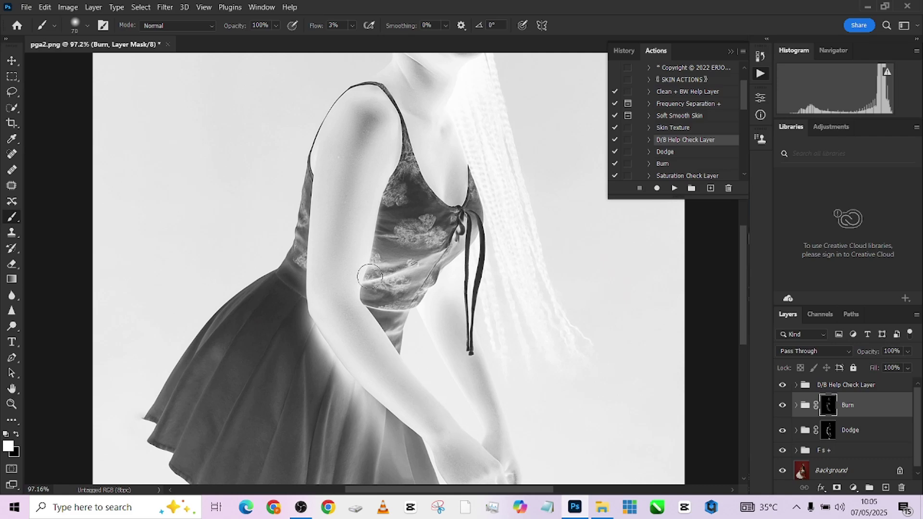
key(bracketleft)
scroll(447, 274, down, 3)
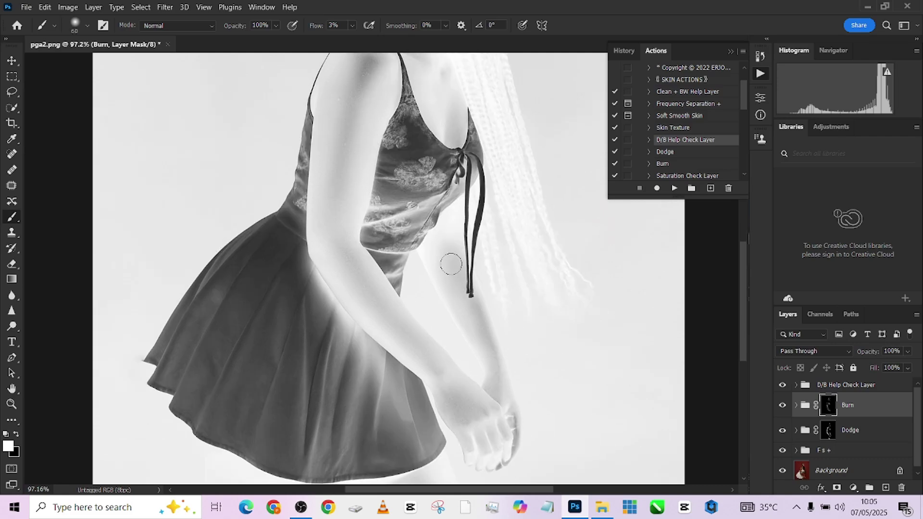
key(bracketright)
key(bracketright)
Step: Group the Dodge and Burn layers into Group 1 and delete the D/B Help Check Layer group
click(783, 385)
scroll(437, 356, down, 3)
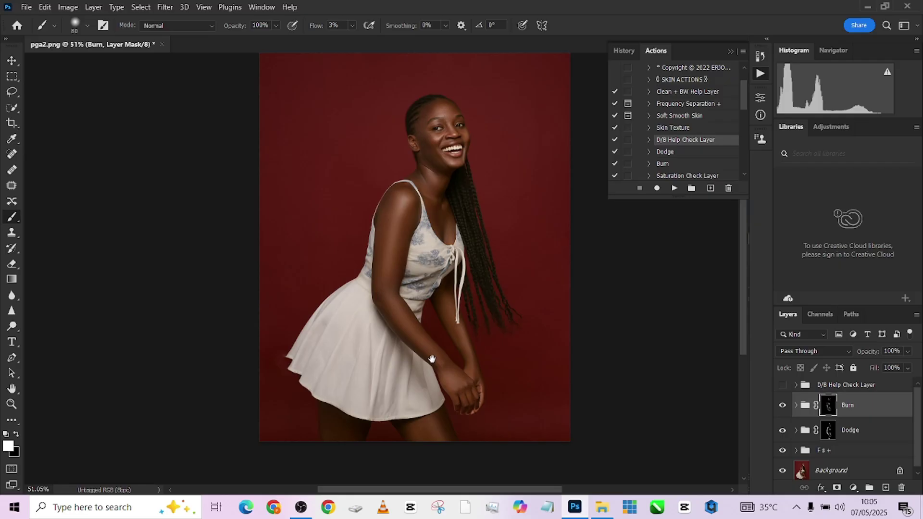
drag(432, 359, 409, 391)
shift+click(882, 435)
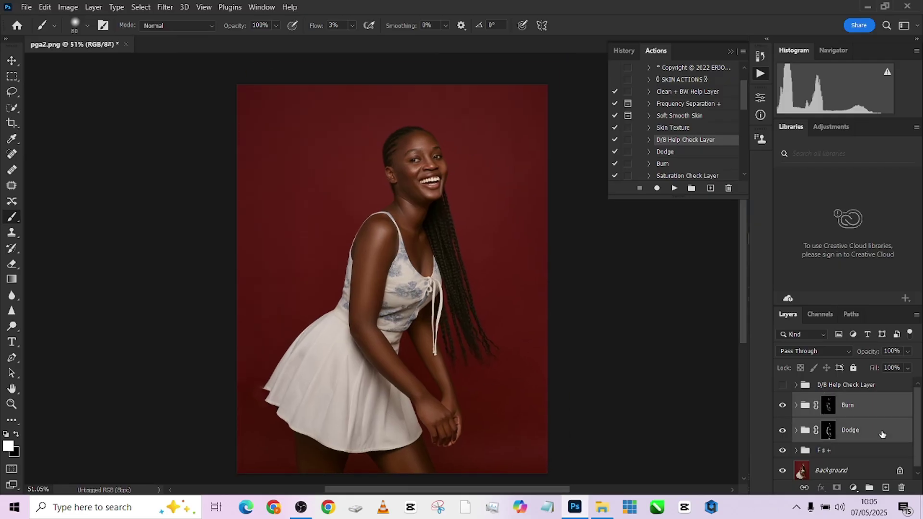
key(ctrl+g)
click(884, 386)
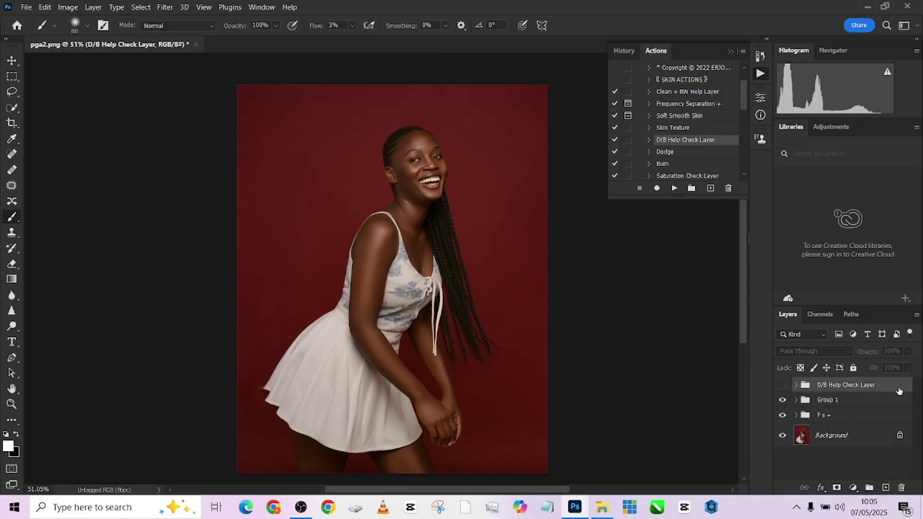
key(Delete)
Step: Compare the portrait with and without the dodge-and-burn retouching
click(782, 384)
click(783, 384)
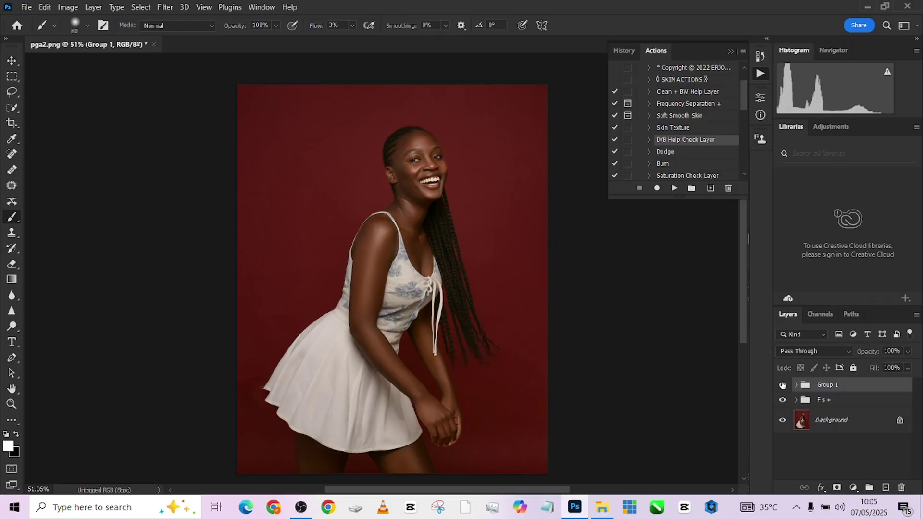
click(783, 385)
click(782, 384)
scroll(503, 198, up, 5)
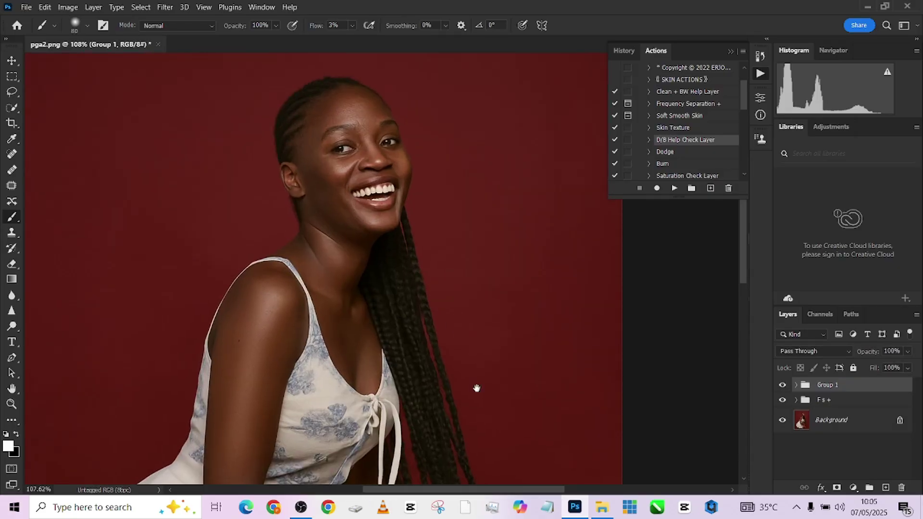
click(782, 386)
click(782, 386)
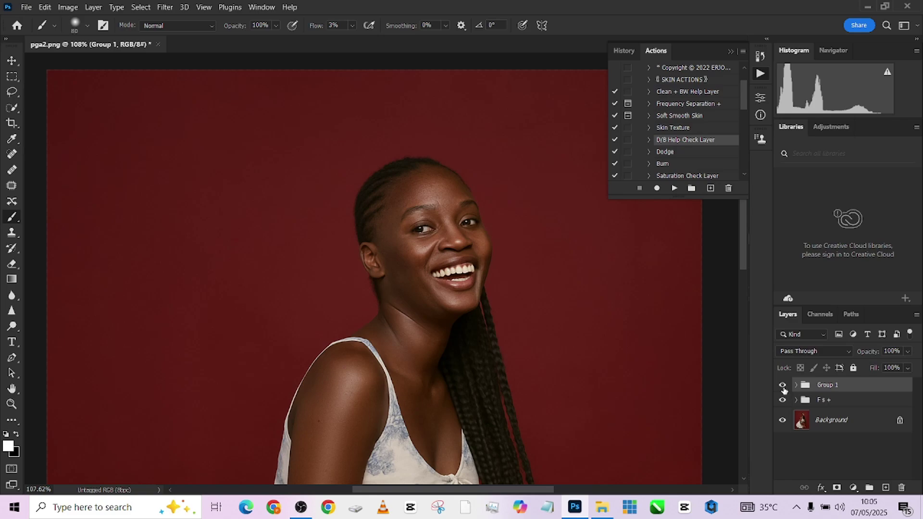
scroll(451, 173, down, 5)
scroll(451, 173, down, 2)
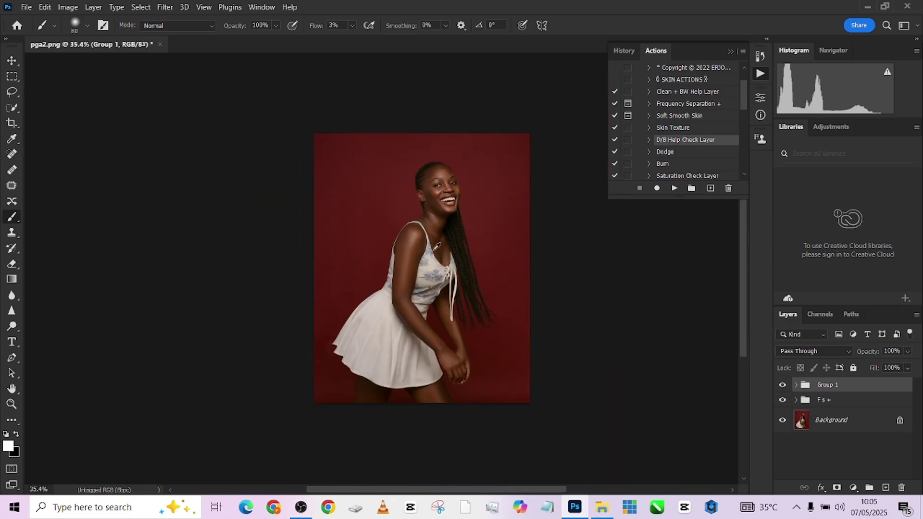
scroll(434, 226, up, 2)
Step: Leave Group 1 visible after a final comparison, dismiss the antivirus notification, and open the adjustment layers list
click(782, 386)
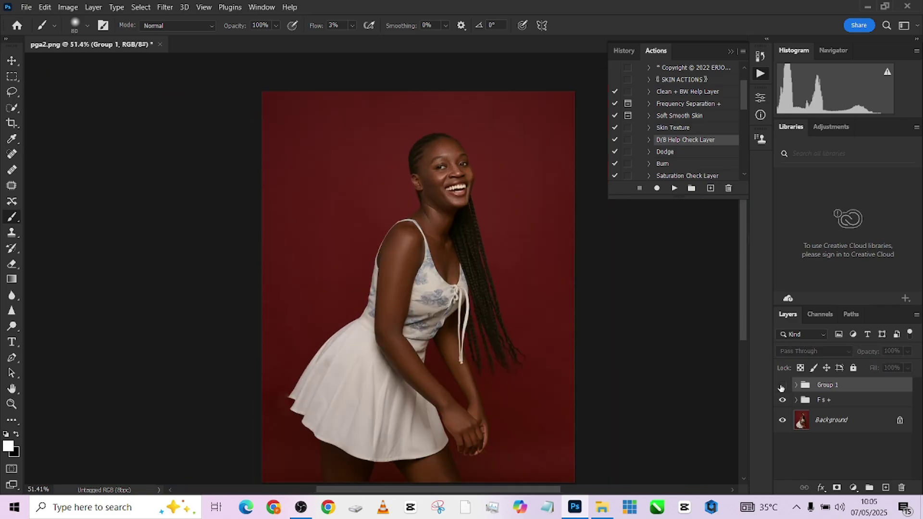
click(782, 386)
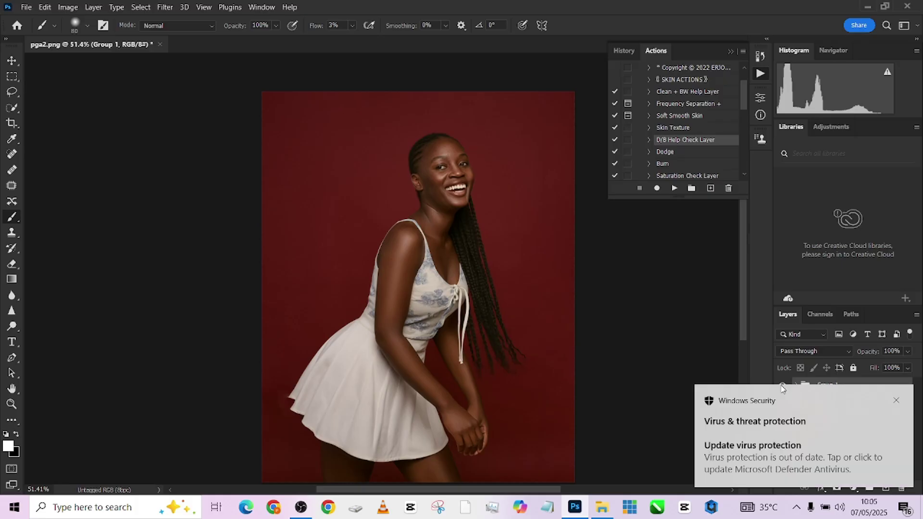
click(893, 400)
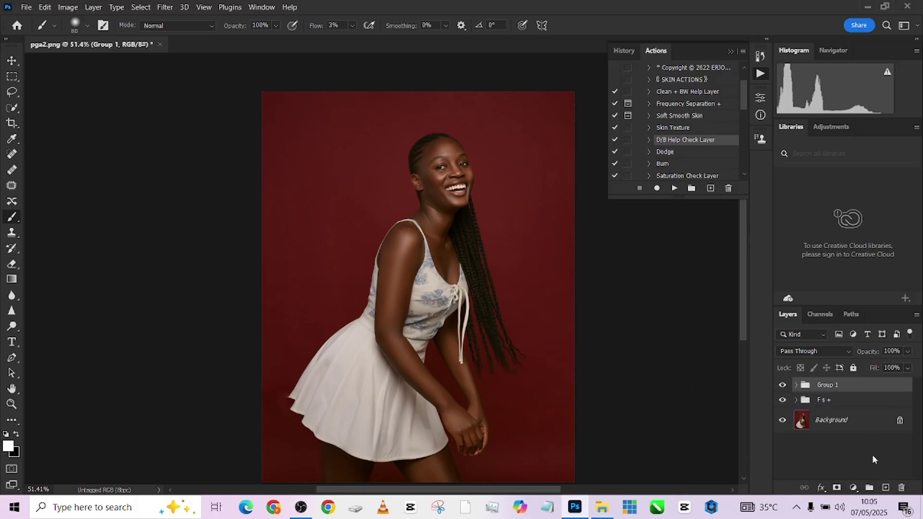
click(854, 488)
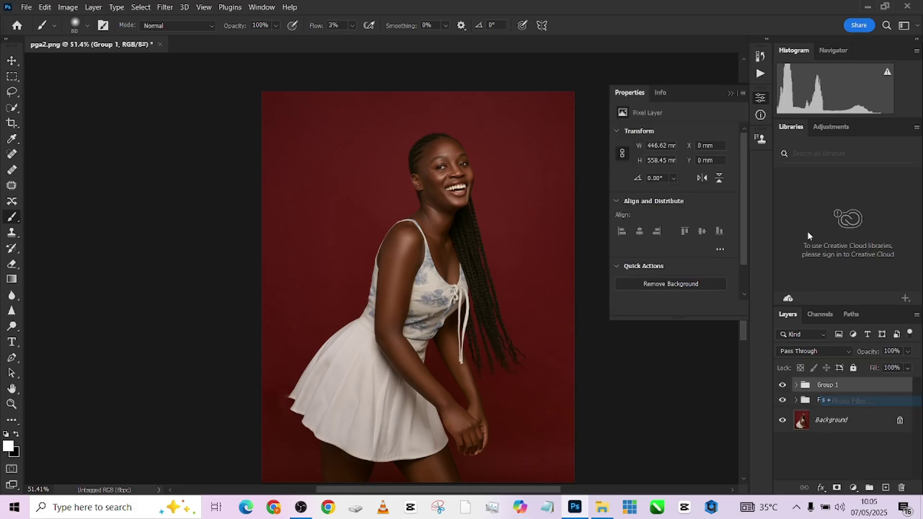
Step: Add a Photo Filter adjustment using Cooling Filter (80) at 68% layer opacity
click(837, 400)
click(690, 131)
click(680, 174)
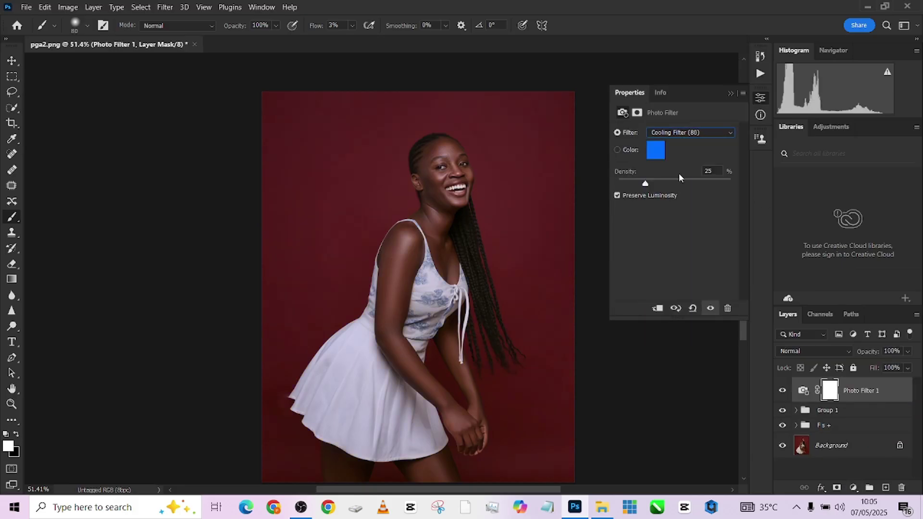
click(908, 352)
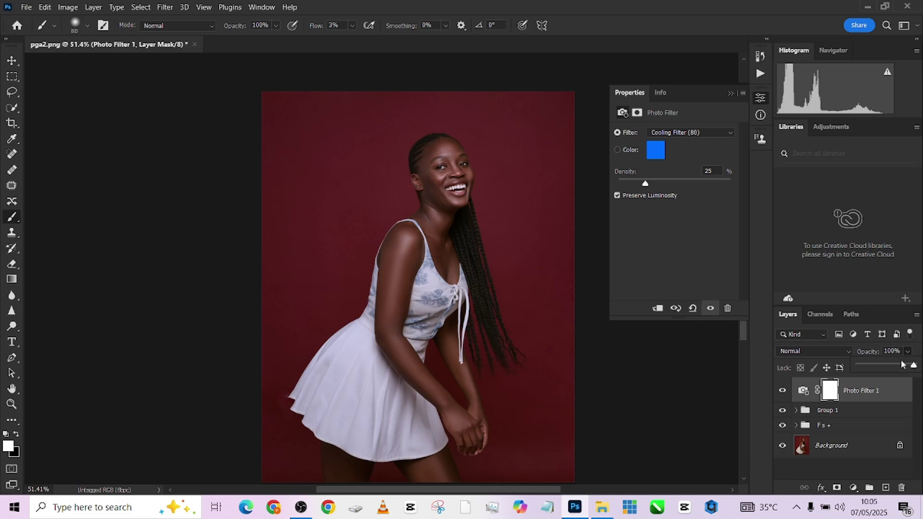
drag(907, 366, 897, 368)
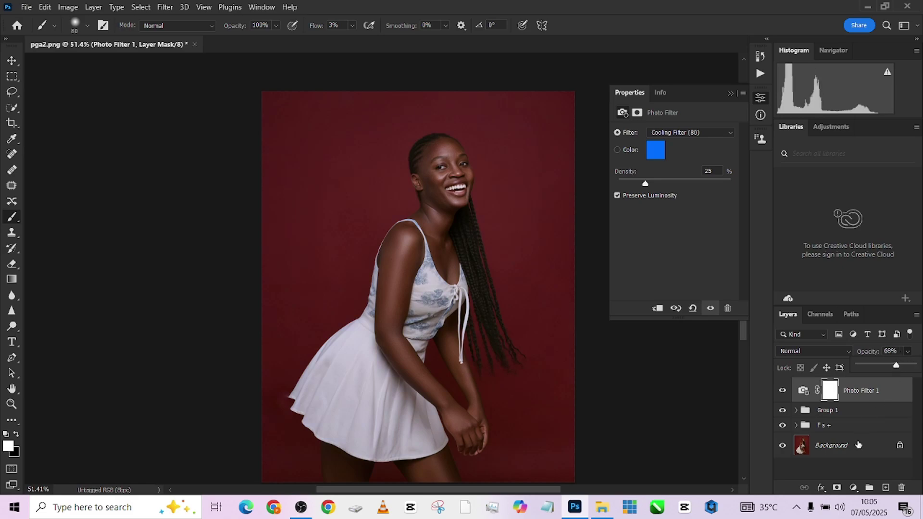
Step: Flatten all layers into a single Background layer
right_click(857, 448)
click(839, 412)
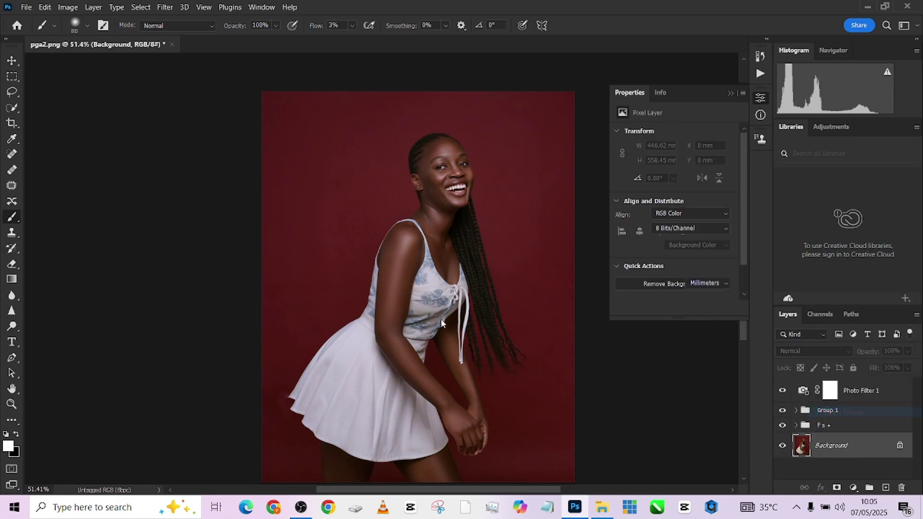
scroll(445, 272, up, 5)
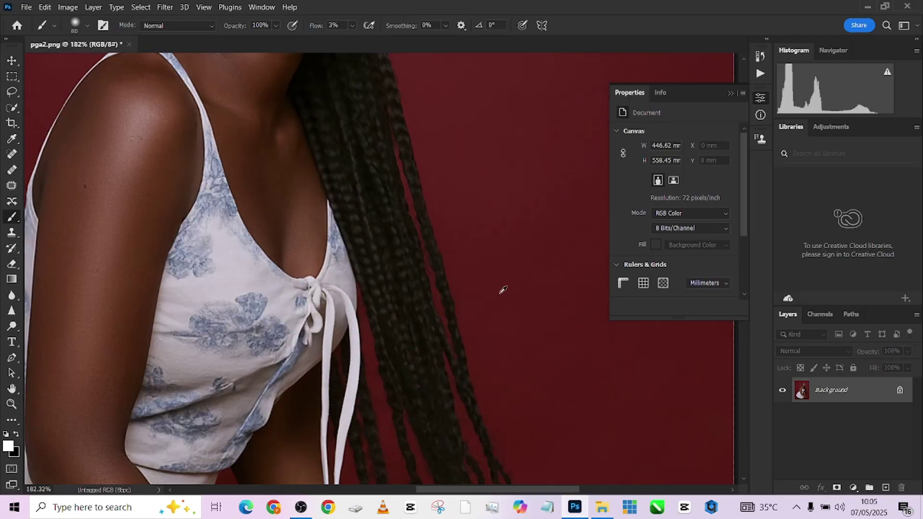
scroll(425, 135, up, 3)
scroll(425, 278, up, 2)
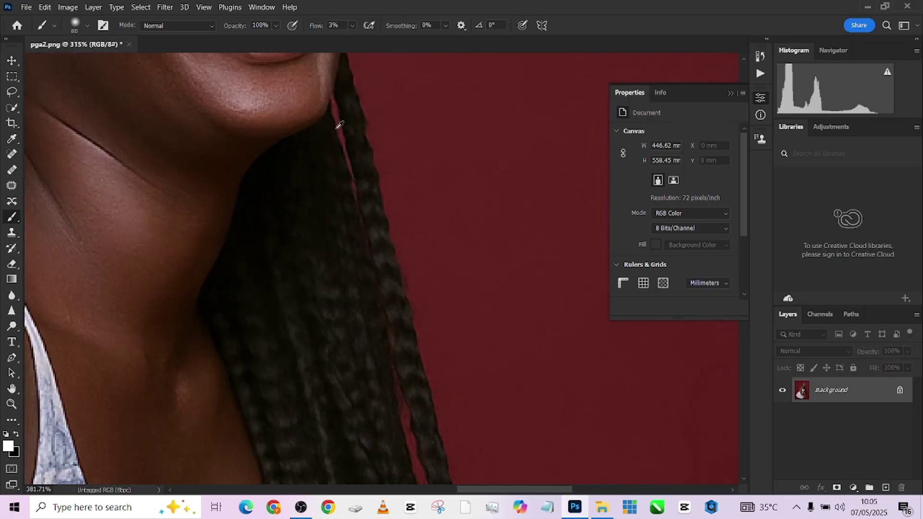
scroll(418, 254, down, 1)
Step: Add a Color Balance layer with Shadows Magenta/Green at -4, toggling it to compare
click(854, 487)
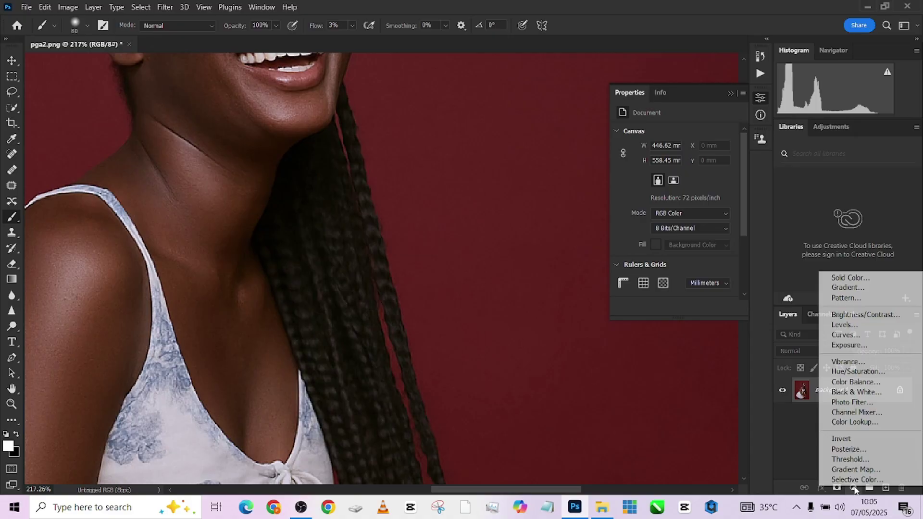
click(855, 383)
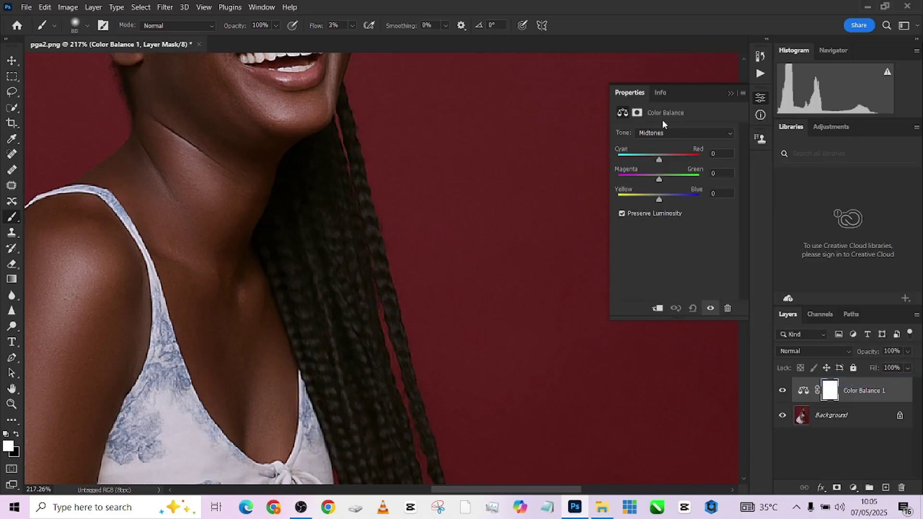
click(671, 134)
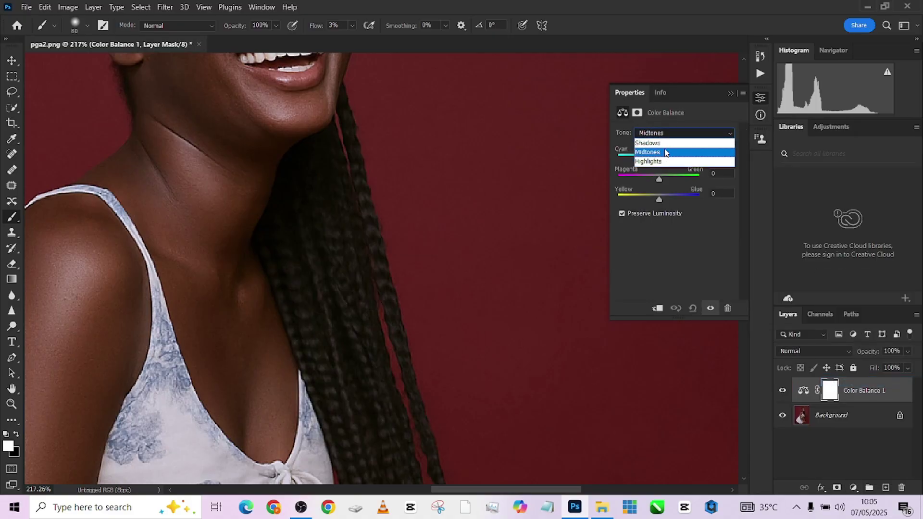
click(664, 140)
click(657, 179)
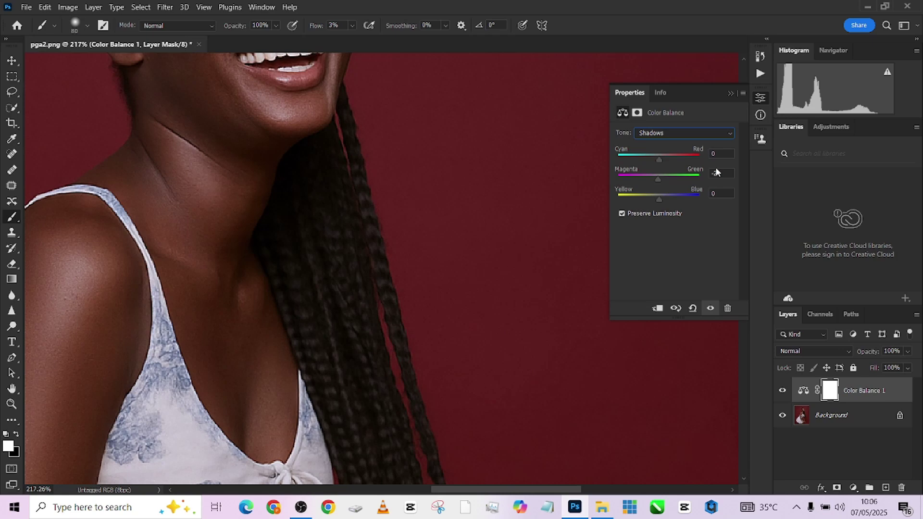
click(656, 180)
drag(657, 181, 657, 182)
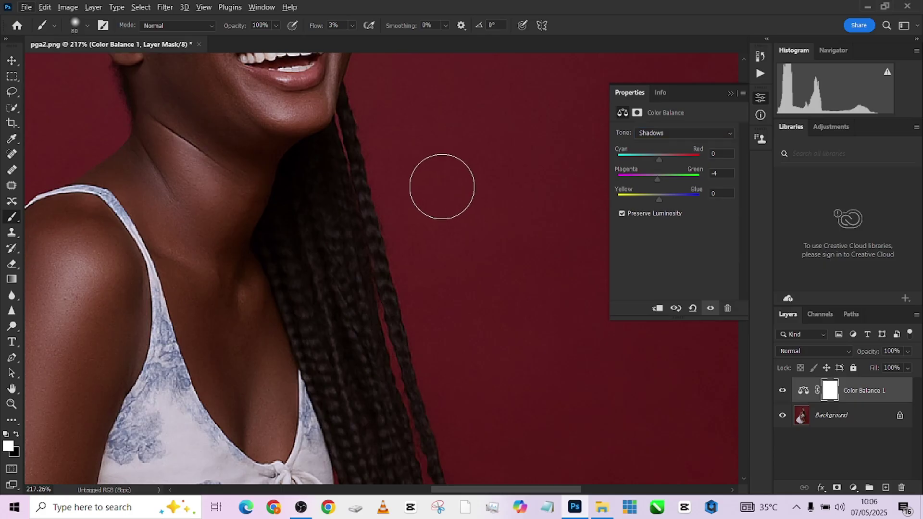
scroll(441, 186, down, 5)
click(710, 308)
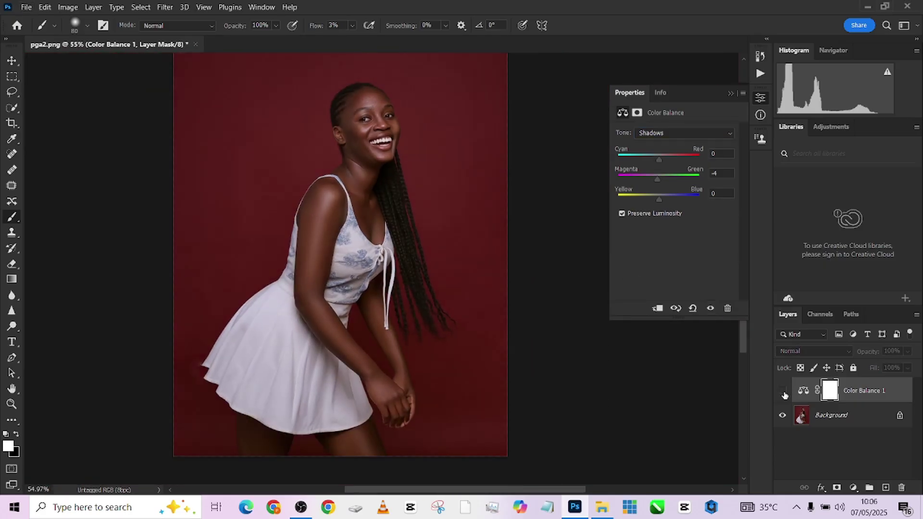
click(711, 308)
click(710, 308)
click(711, 308)
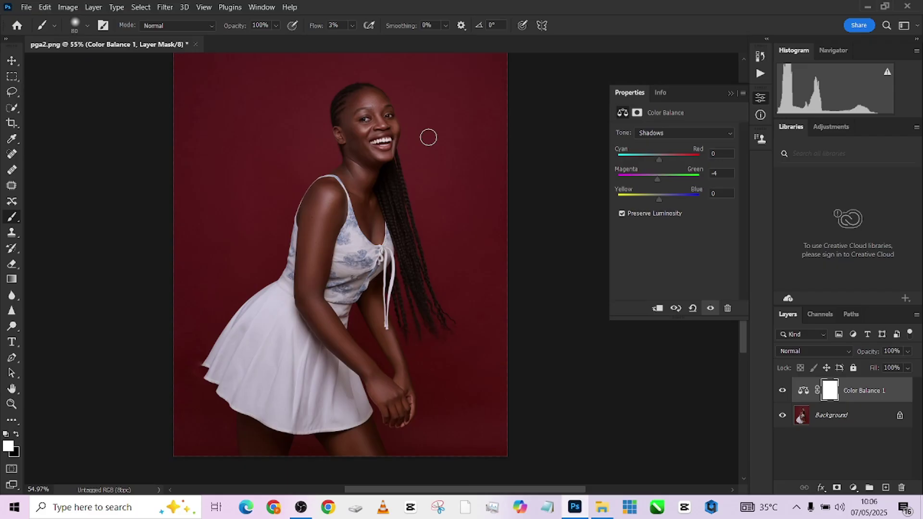
scroll(369, 163, up, 3)
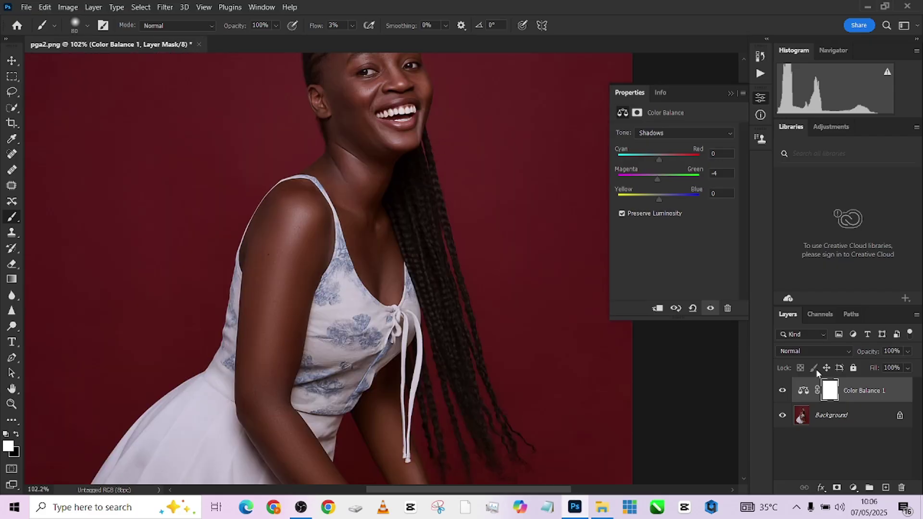
Step: Invert the Color Balance mask and paint it back in along the braids with a ~110 px brush
key(ctrl+i)
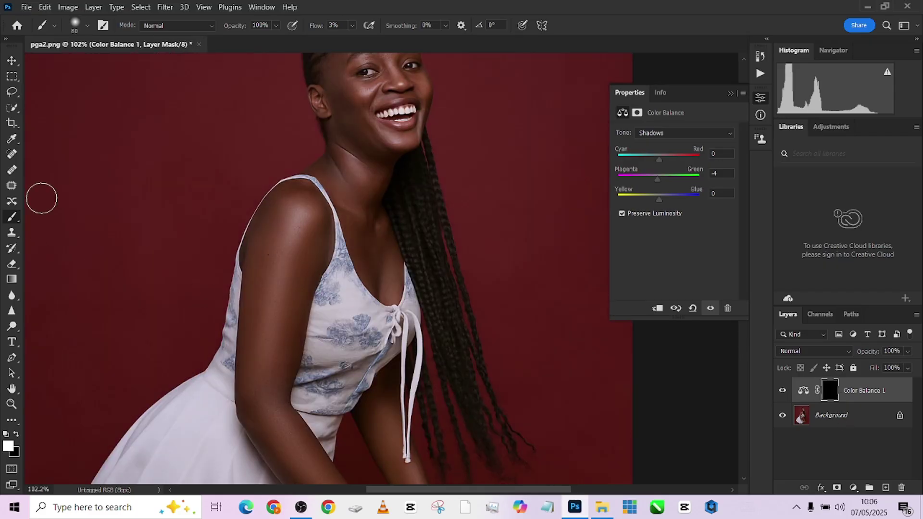
drag(315, 25, 542, 72)
alt+right_click(470, 285)
mouse_move(456, 294)
mouse_down()
mouse_move(478, 385)
mouse_move(453, 371)
mouse_move(463, 456)
mouse_move(478, 268)
mouse_move(418, 174)
mouse_move(470, 449)
mouse_move(500, 428)
mouse_move(470, 478)
mouse_up()
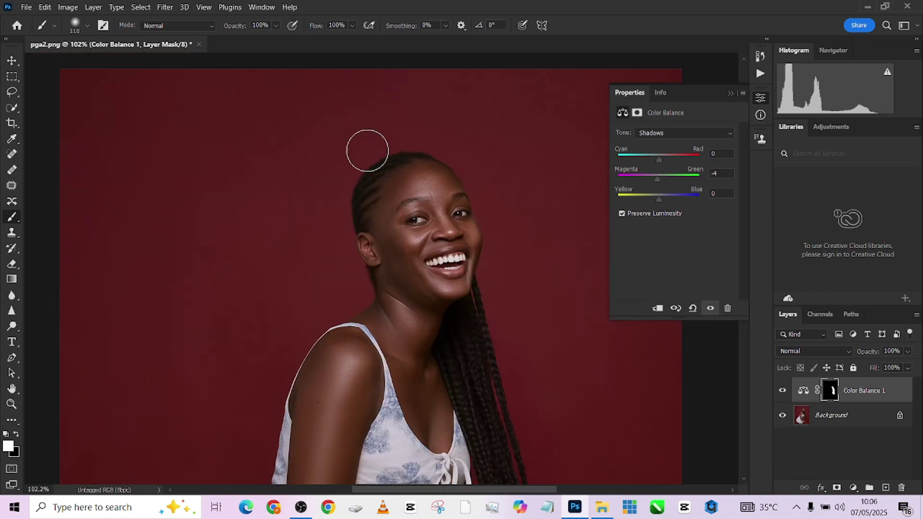
scroll(353, 130, down, 5)
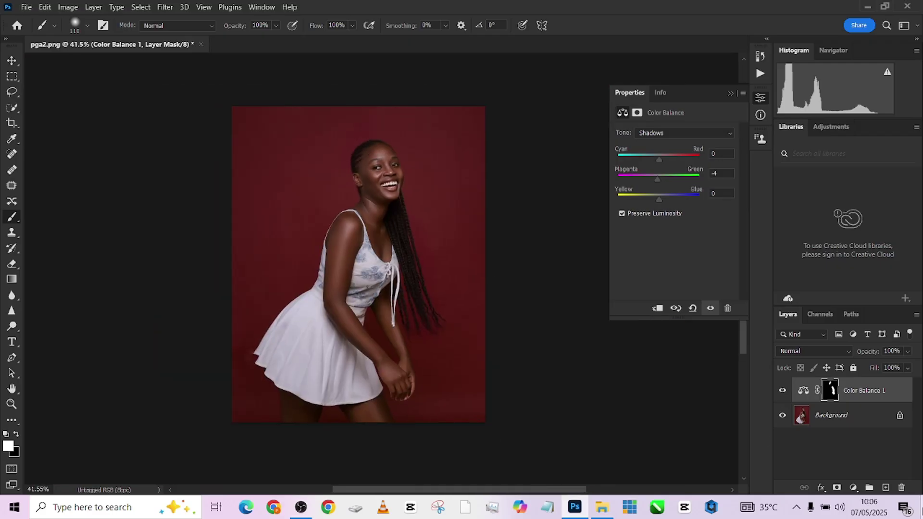
right_click(849, 414)
Step: Flatten the image and select the woman using Quick Selection's Select Subject
click(850, 375)
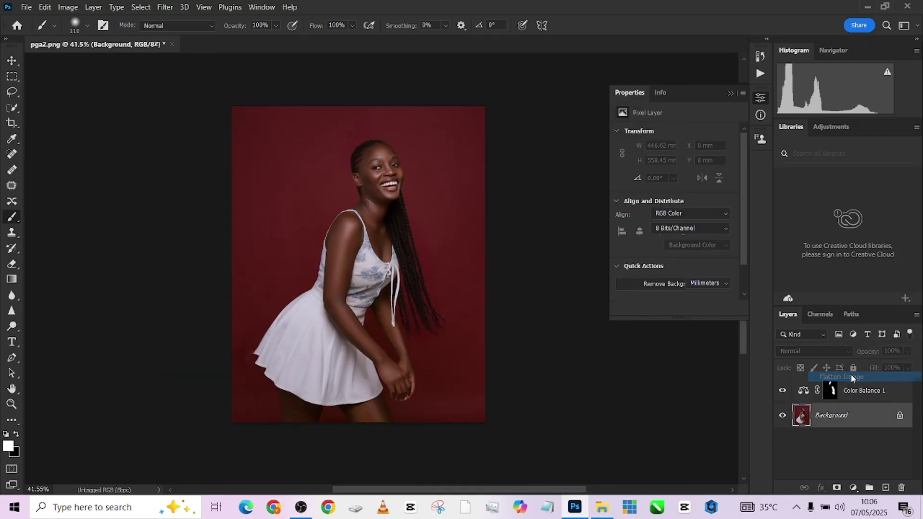
click(12, 108)
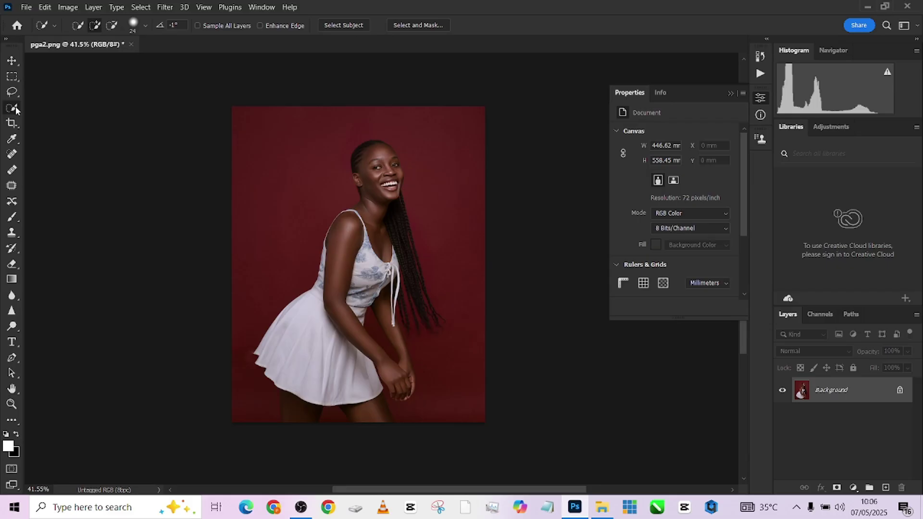
click(336, 26)
scroll(404, 243, up, 5)
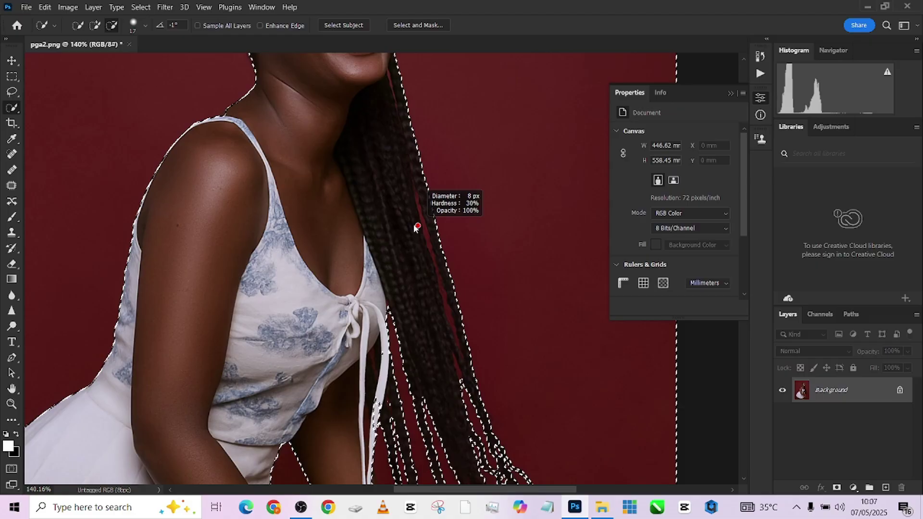
scroll(414, 226, down, 5)
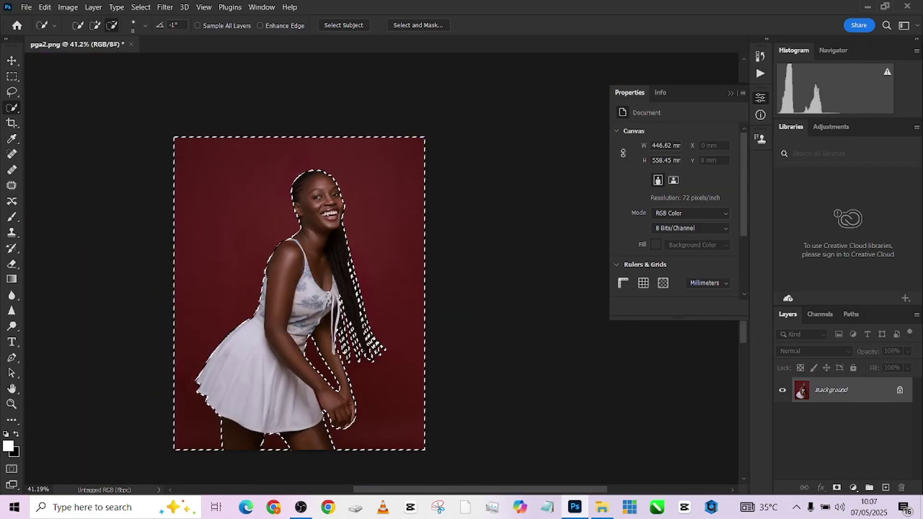
scroll(318, 227, up, 1)
Step: Duplicate Background, cut the woman to Layer 1, and move Background copy above it
drag(884, 390, 886, 480)
right_click(392, 268)
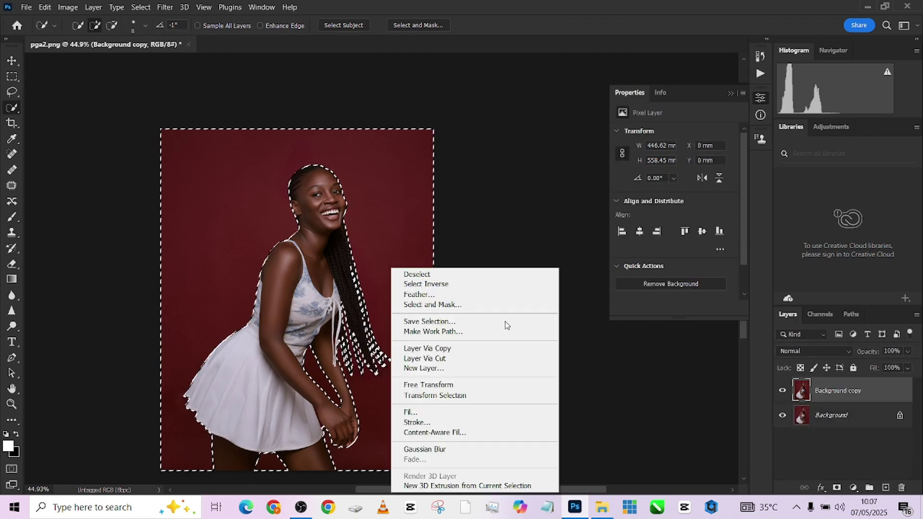
click(481, 358)
drag(831, 419, 835, 386)
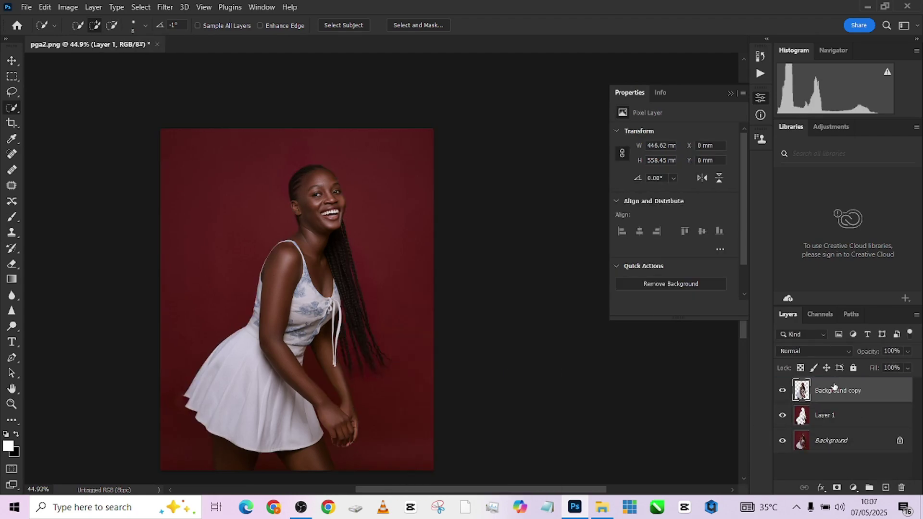
click(836, 418)
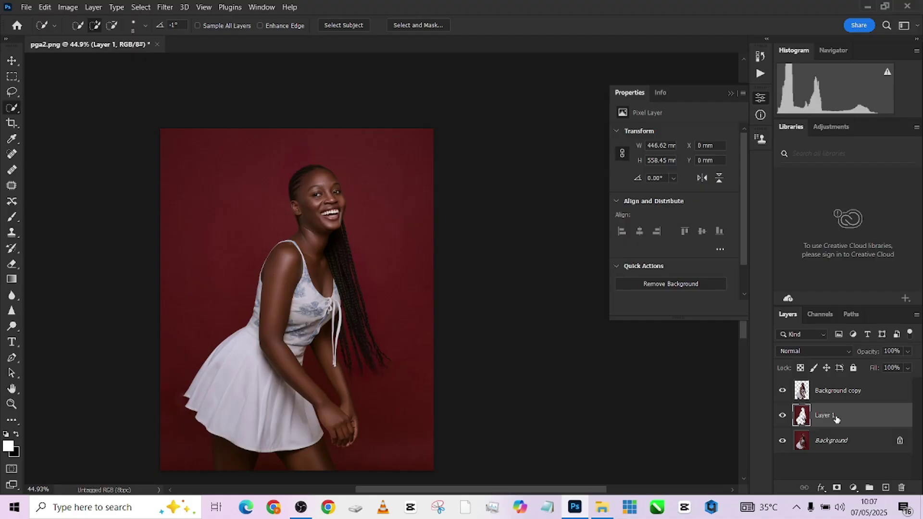
scroll(370, 238, down, 2)
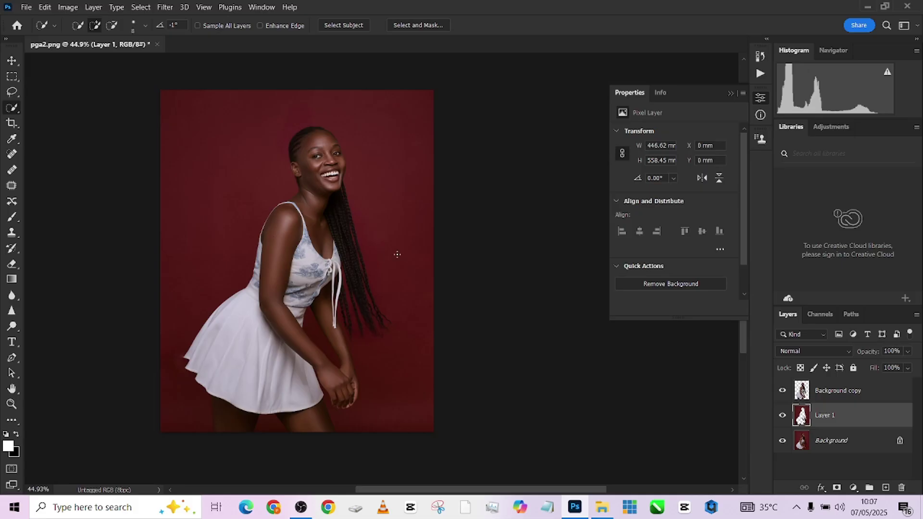
Step: Add a #b81212 red Color Fill layer in Soft Light mode and toggle it off to compare
click(853, 488)
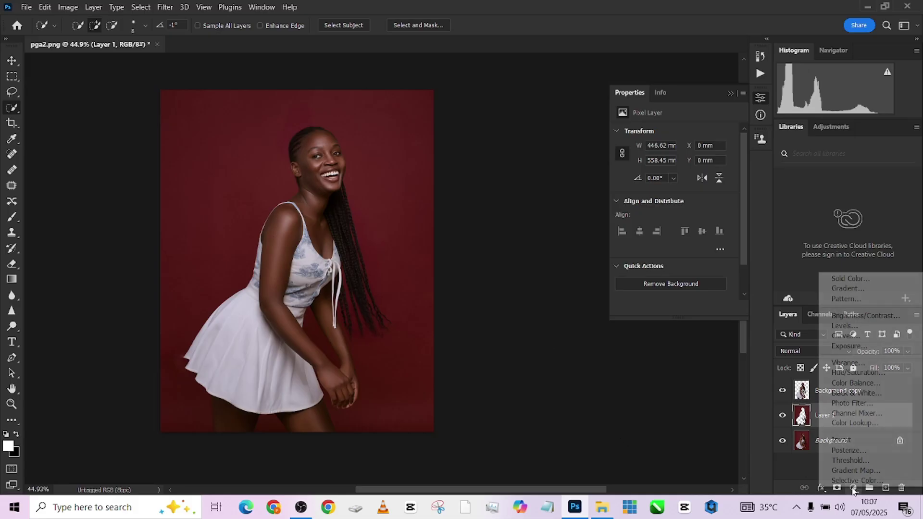
click(861, 273)
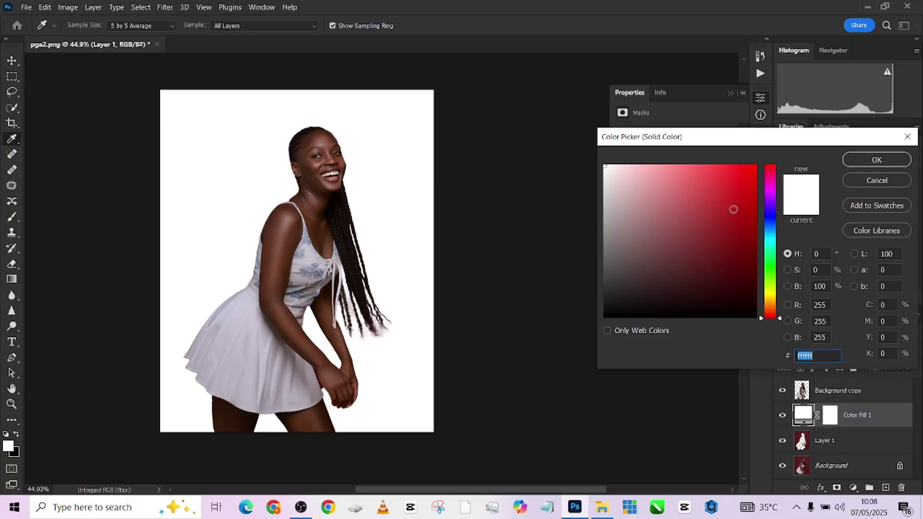
mouse_move(740, 197)
mouse_down()
mouse_move(711, 182)
mouse_move(742, 206)
mouse_up()
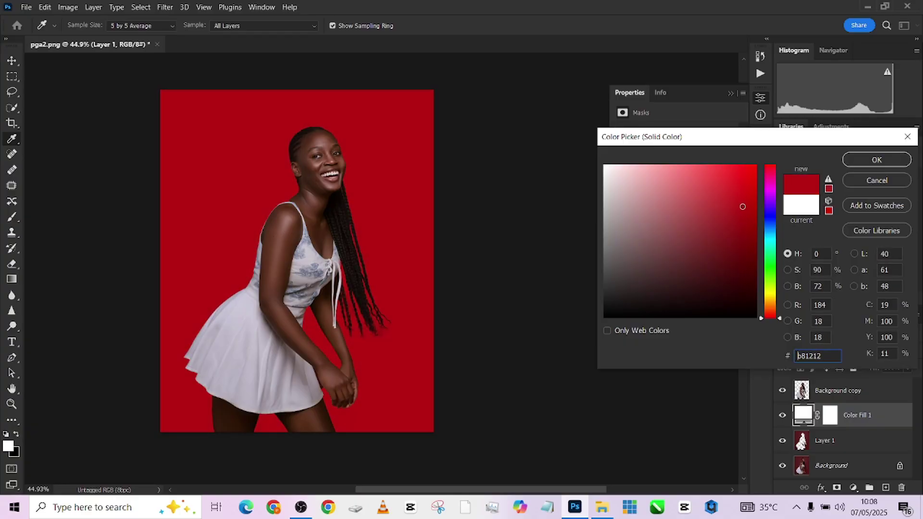
click(870, 162)
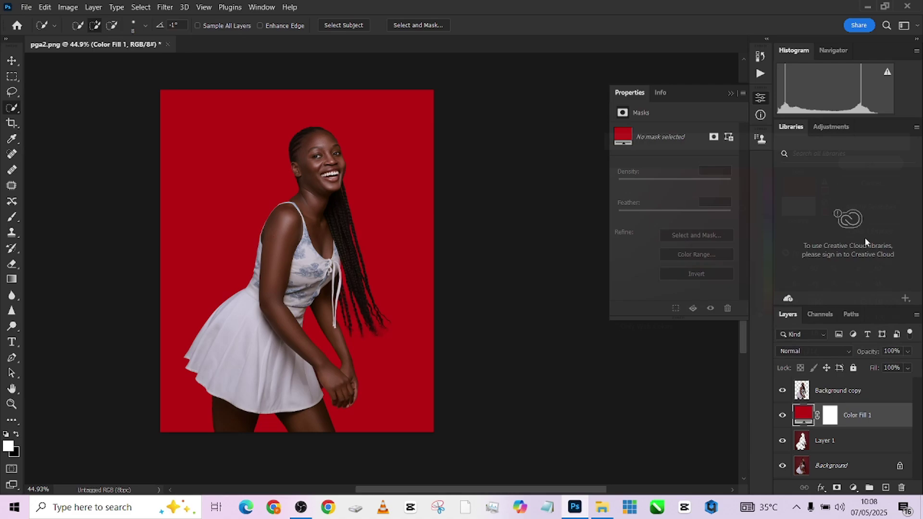
click(802, 349)
click(799, 348)
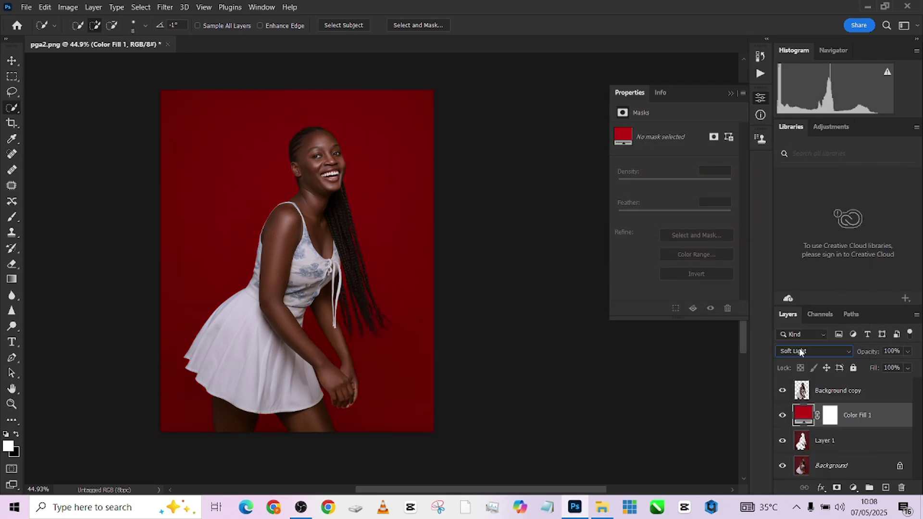
click(784, 417)
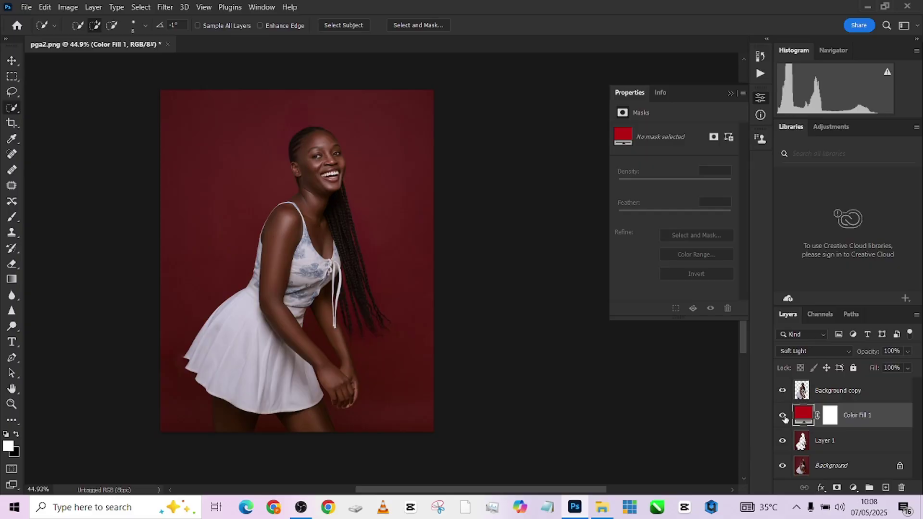
Step: Add a radial Gradient Fill layer and move its centre up behind her head
click(783, 417)
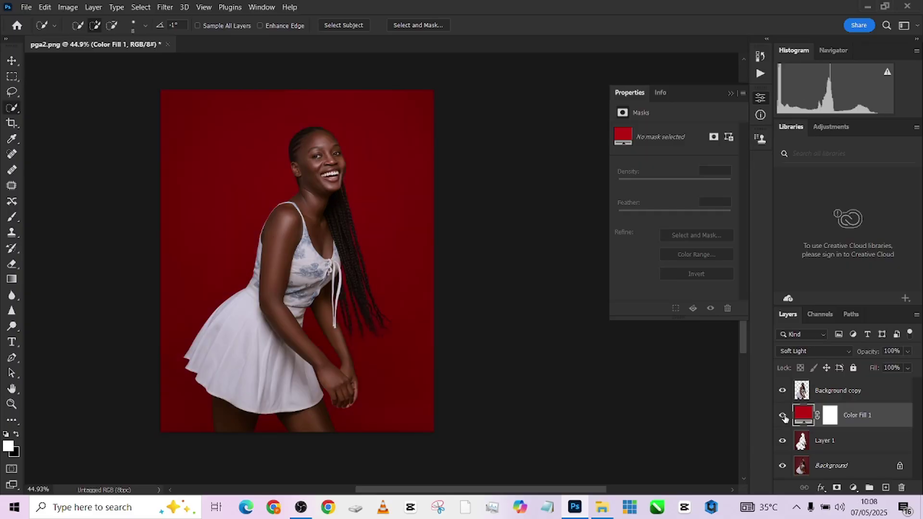
click(853, 487)
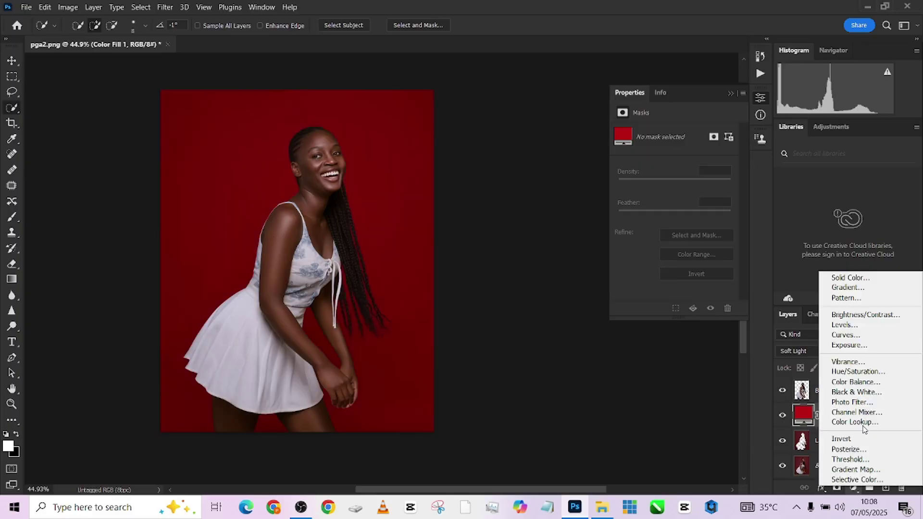
click(847, 288)
click(632, 267)
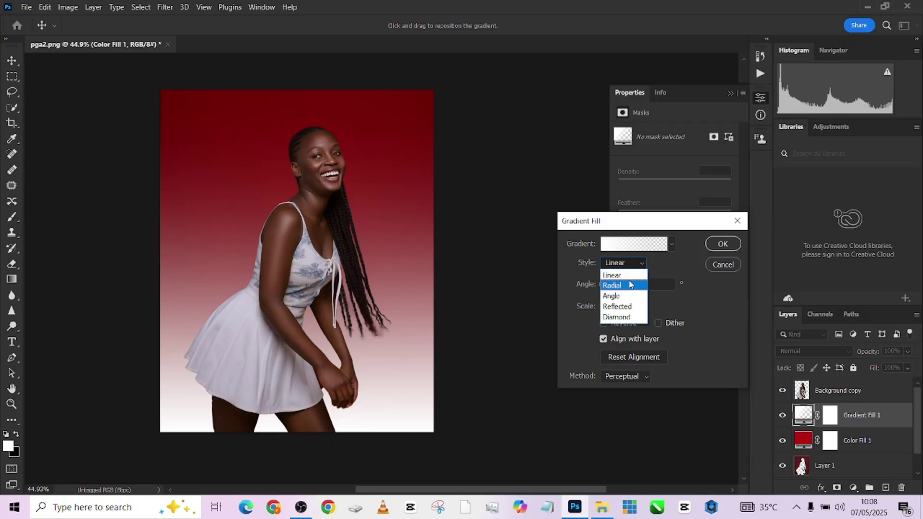
click(620, 285)
drag(348, 280, 363, 211)
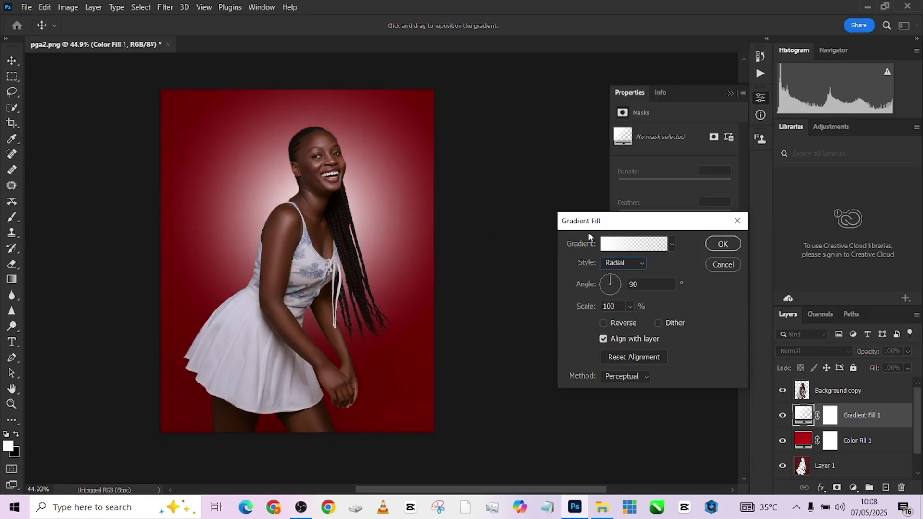
Step: Set the gradient's left stop to light orange fe964a
click(646, 249)
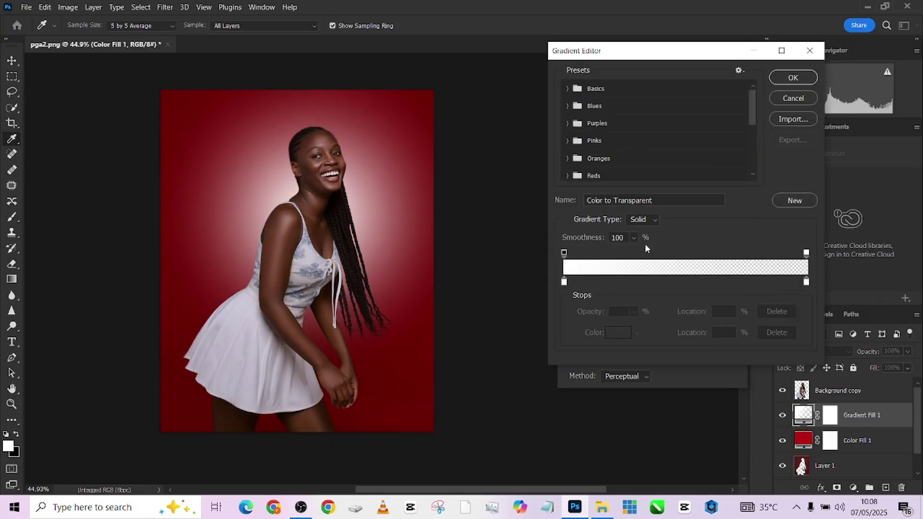
double_click(564, 282)
click(771, 308)
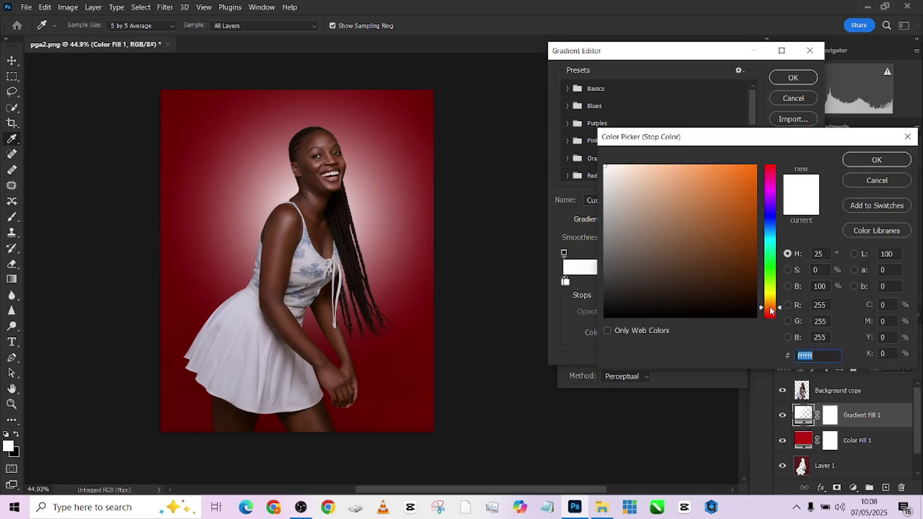
click(713, 166)
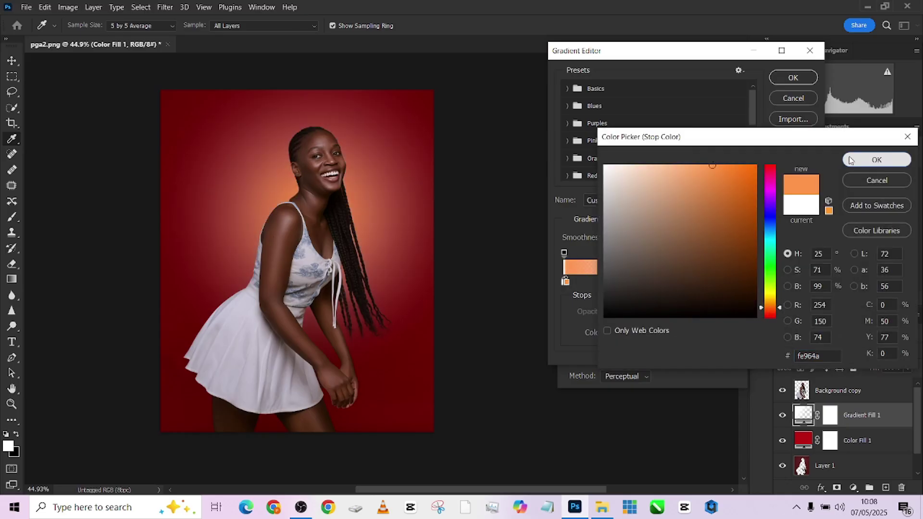
click(876, 160)
Step: Set the right stop to brown-orange a55c06 and apply the gradient at 104% scale
double_click(807, 281)
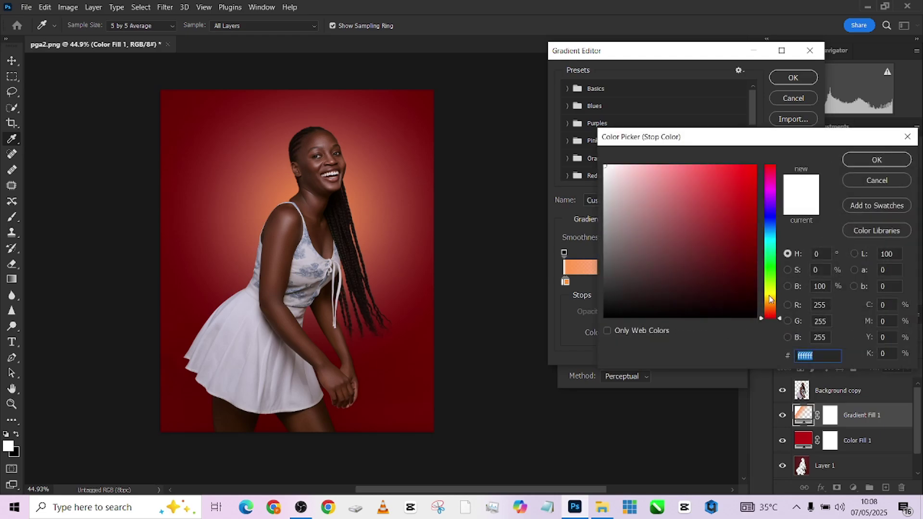
click(774, 306)
click(751, 218)
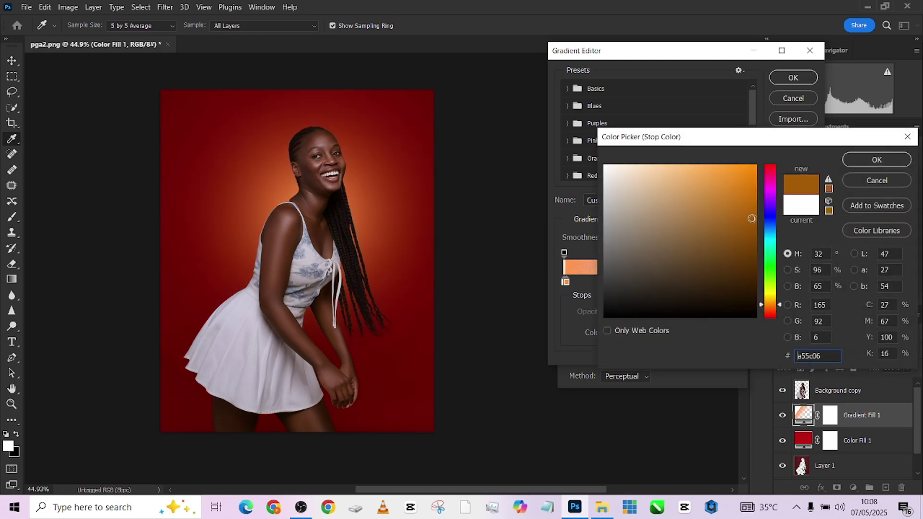
click(877, 160)
click(793, 77)
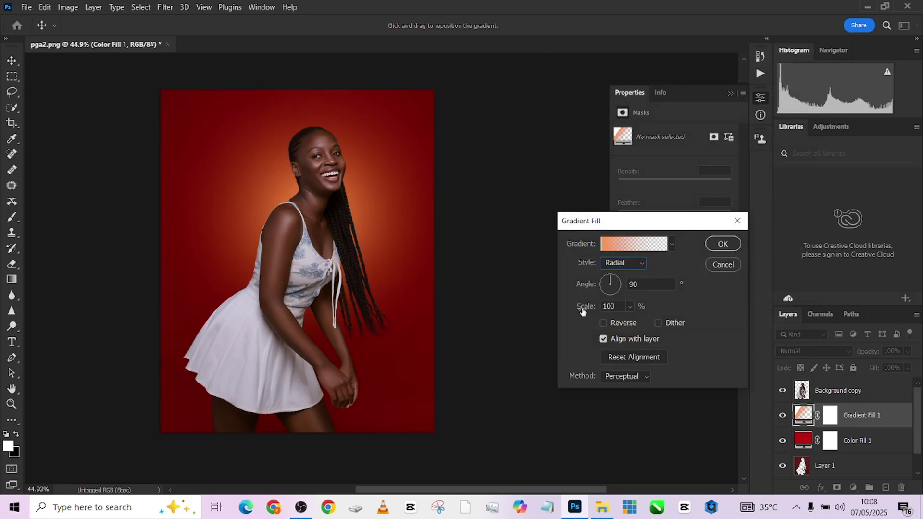
drag(582, 312, 585, 308)
click(719, 244)
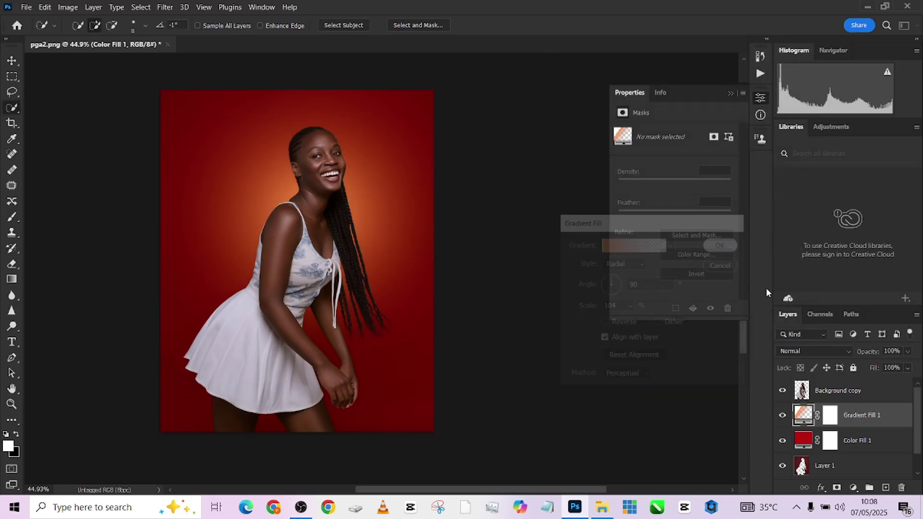
Step: Try Lighten mode on Gradient Fill 1, set its fill to 65%, and return to Normal
click(801, 353)
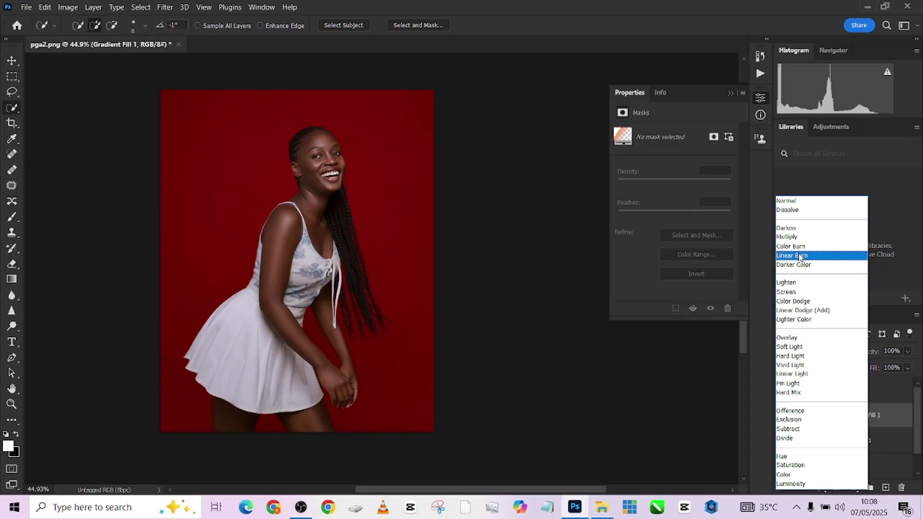
click(798, 284)
click(908, 368)
drag(912, 381, 895, 383)
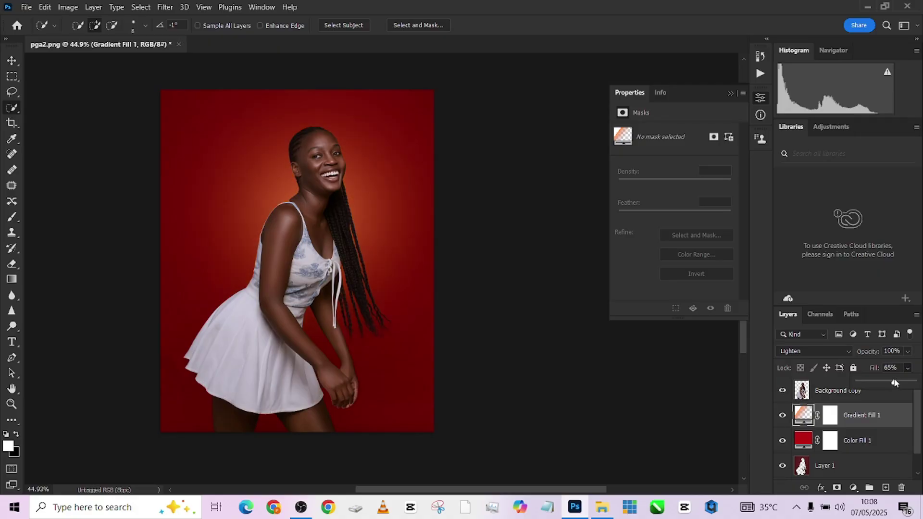
click(816, 348)
click(802, 201)
Step: Compare the glow on and off and lower its opacity to 82%
click(783, 414)
click(784, 415)
click(908, 351)
drag(909, 366, 904, 366)
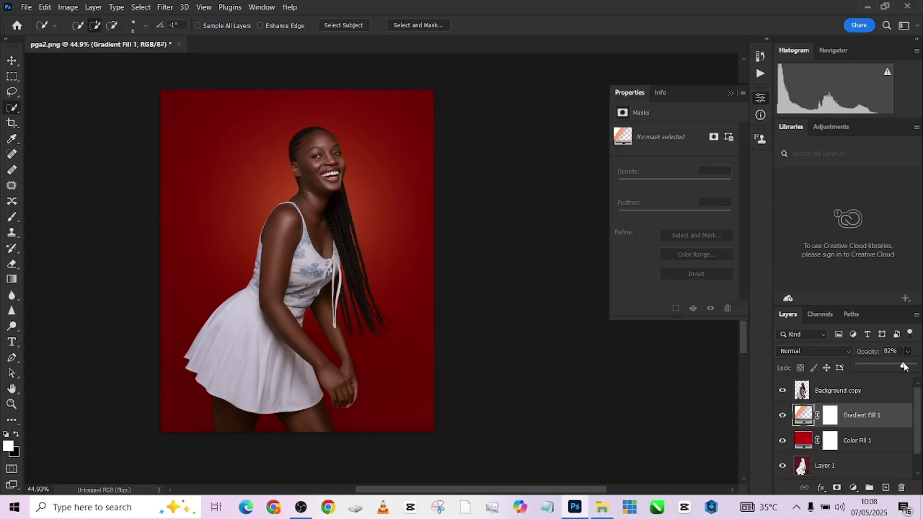
click(865, 389)
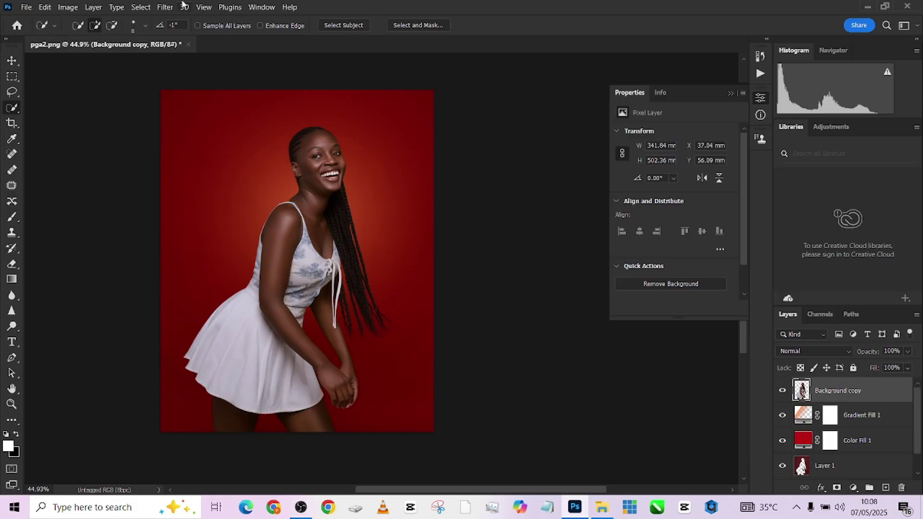
Step: Apply Camera Raw to Background copy: Exposure +0.15, Highlights +12, Blues saturation +100
click(164, 7)
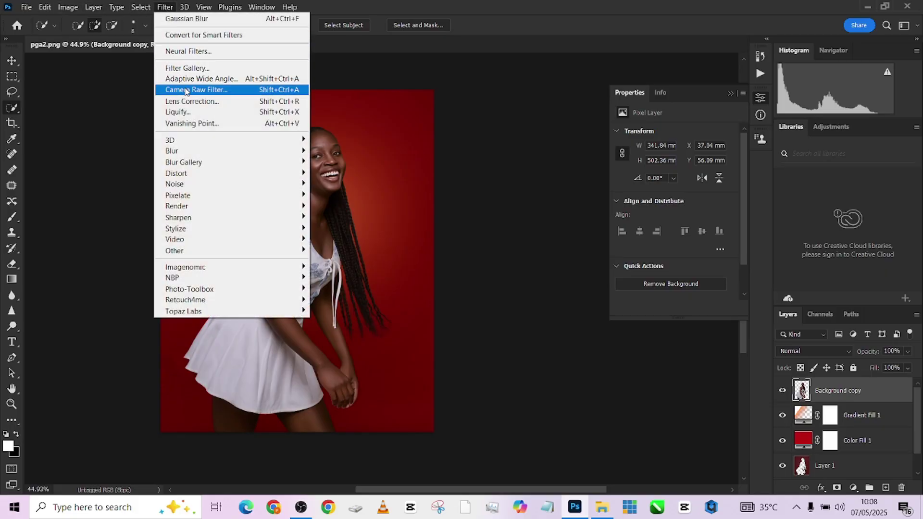
click(186, 91)
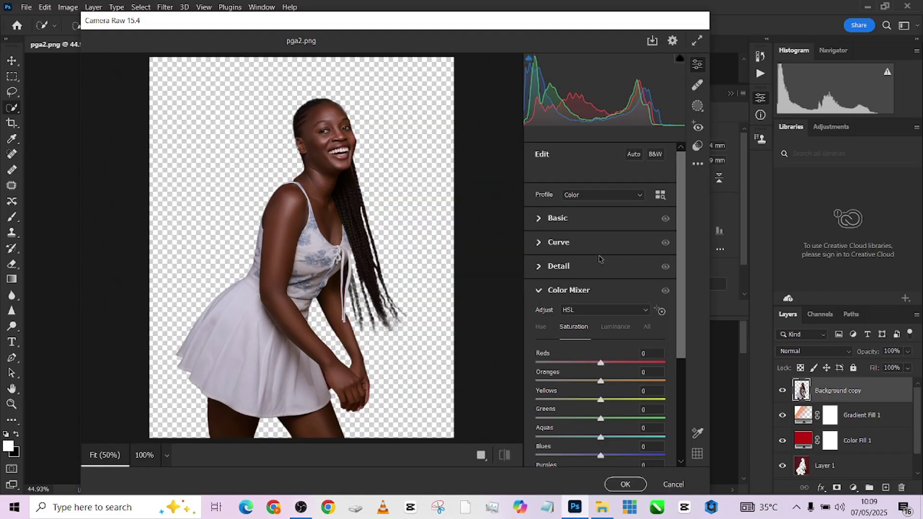
click(569, 222)
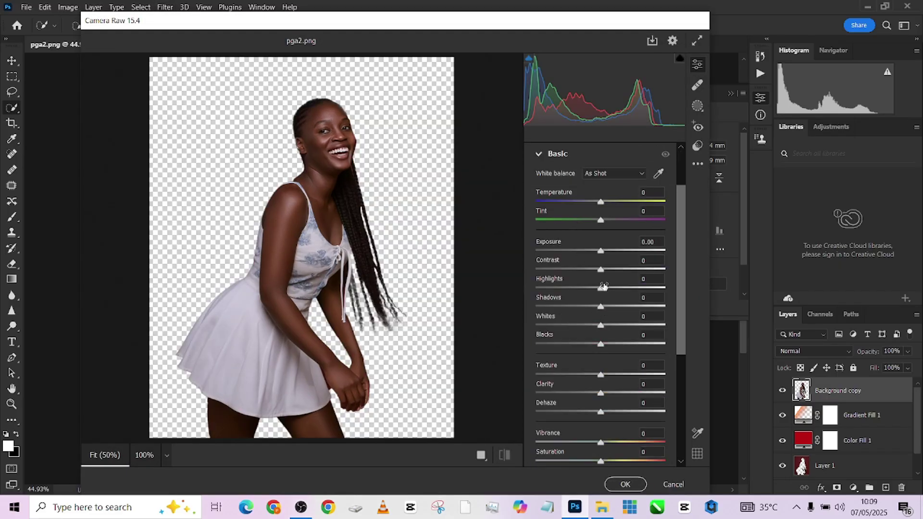
drag(603, 286, 581, 288)
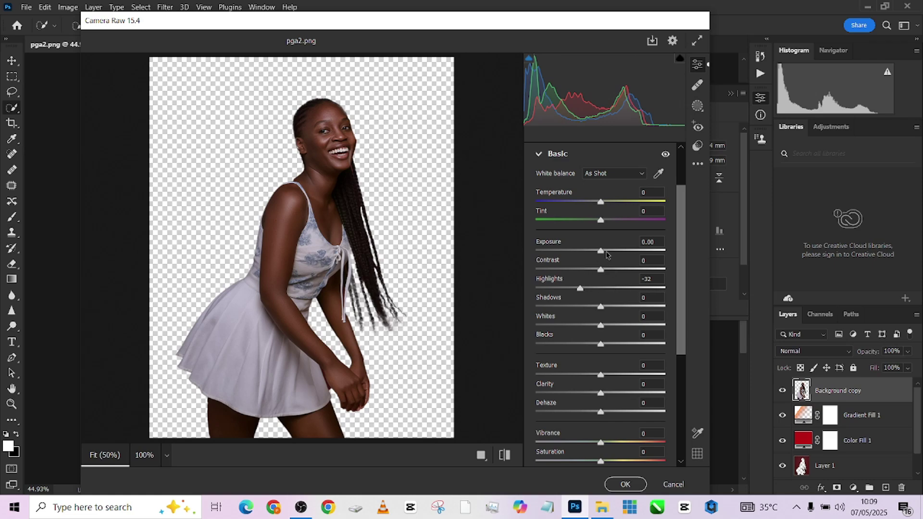
drag(601, 250, 604, 250)
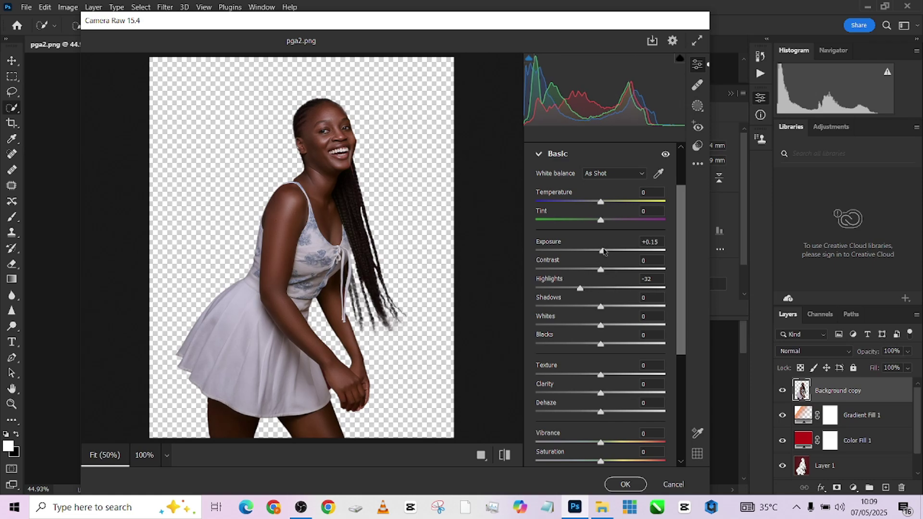
drag(580, 287, 608, 289)
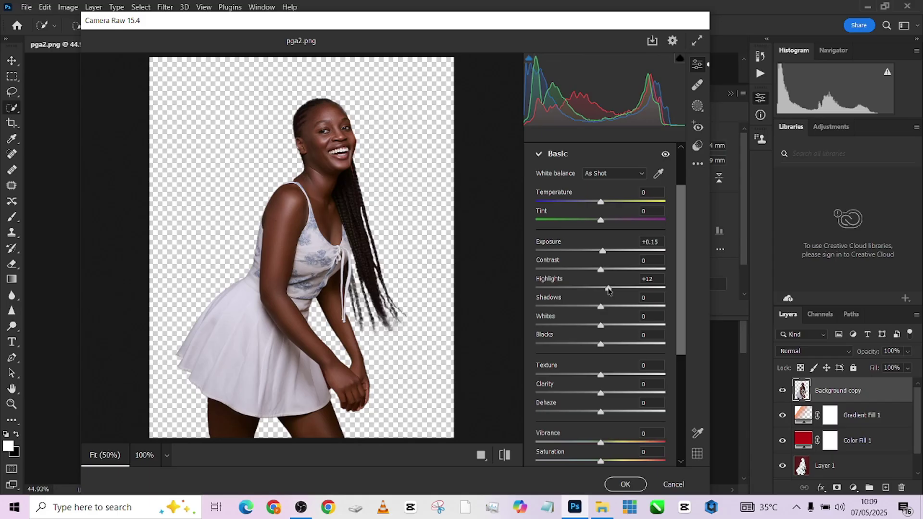
scroll(608, 374, down, 4)
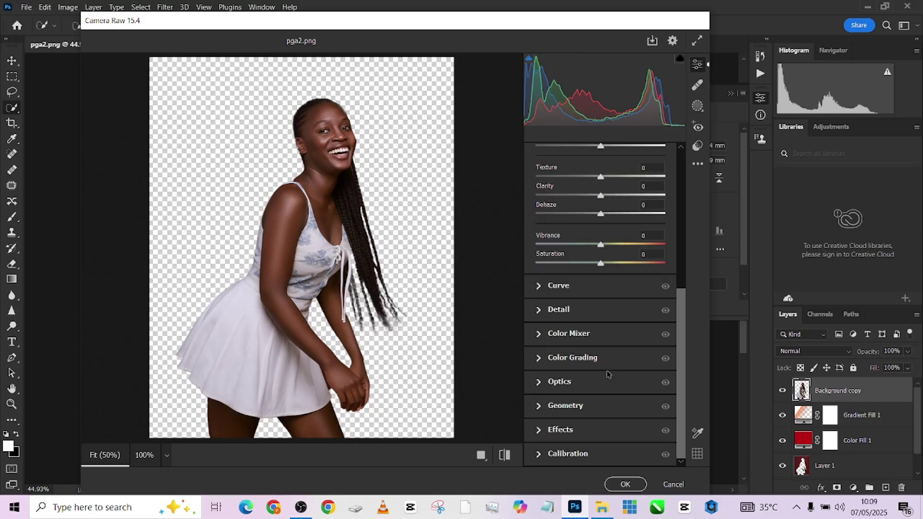
click(551, 336)
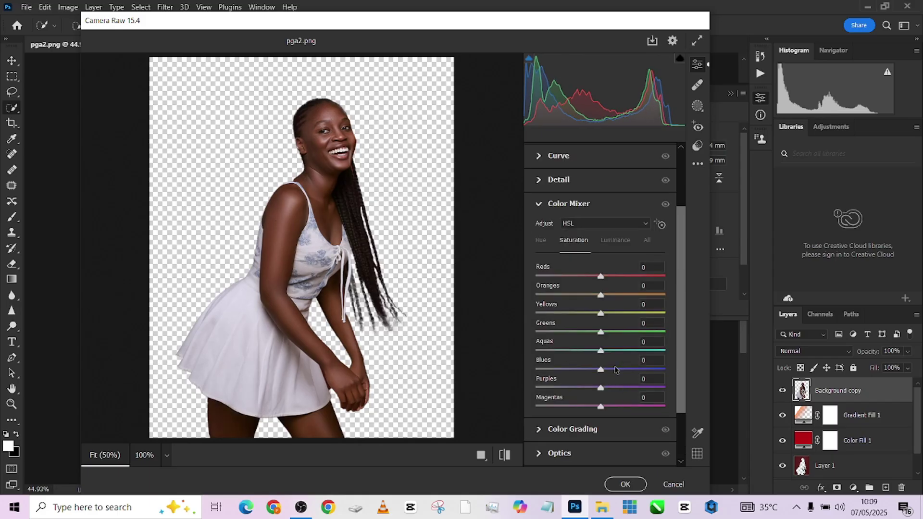
drag(615, 369, 671, 369)
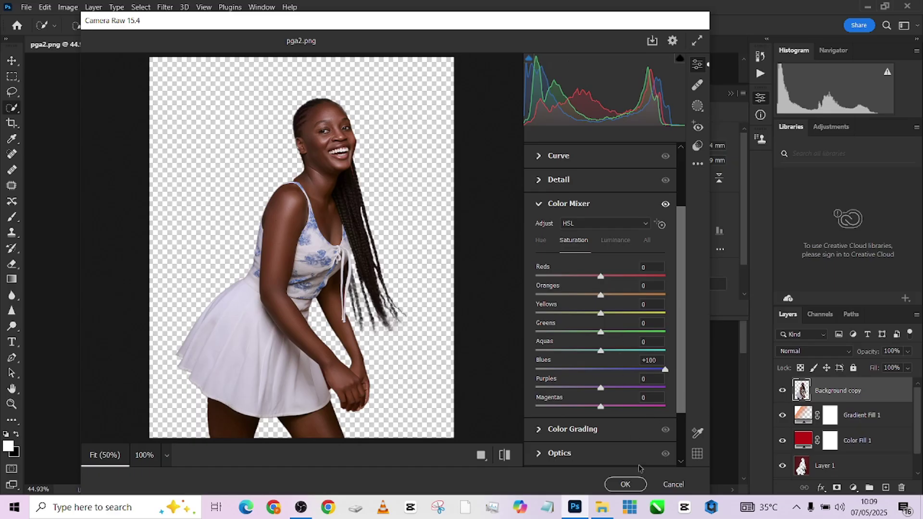
click(625, 484)
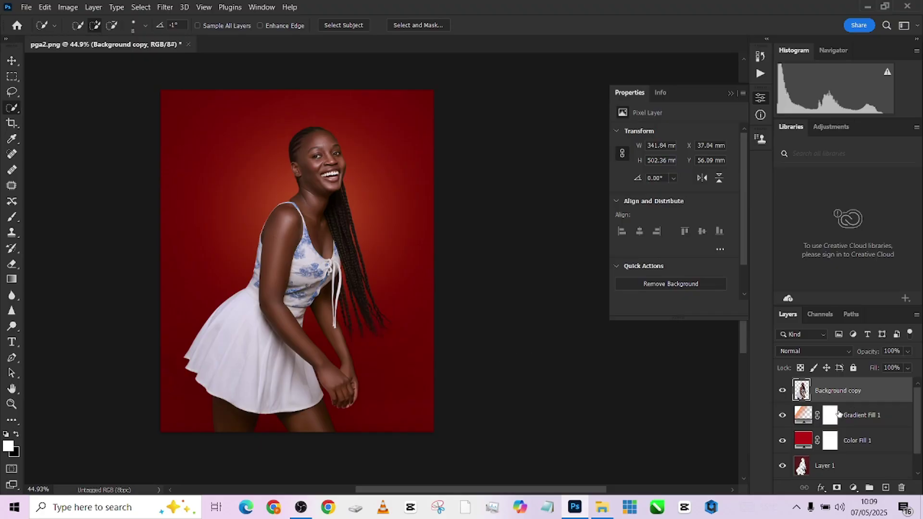
Step: Add a Color Lookup adjustment layer and choose to load a custom 3D LUT
click(855, 487)
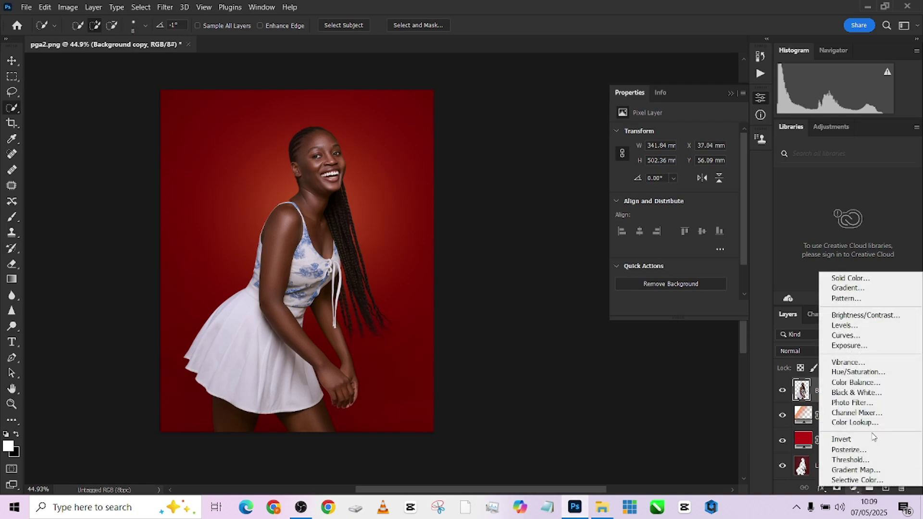
click(854, 422)
click(695, 130)
click(694, 131)
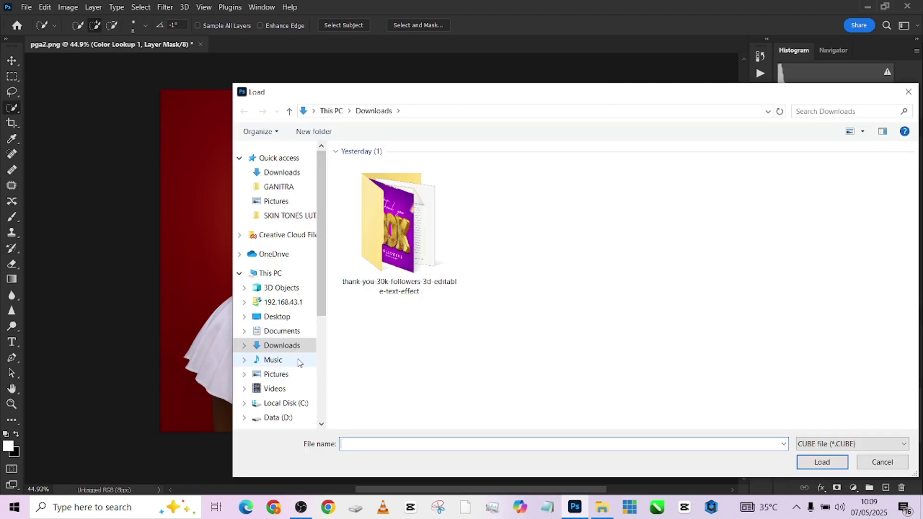
click(278, 350)
Step: Load brown skin.3DL from the SKIN TONES LUT folder using the 3DL file type
double_click(621, 285)
double_click(690, 330)
click(849, 444)
click(834, 465)
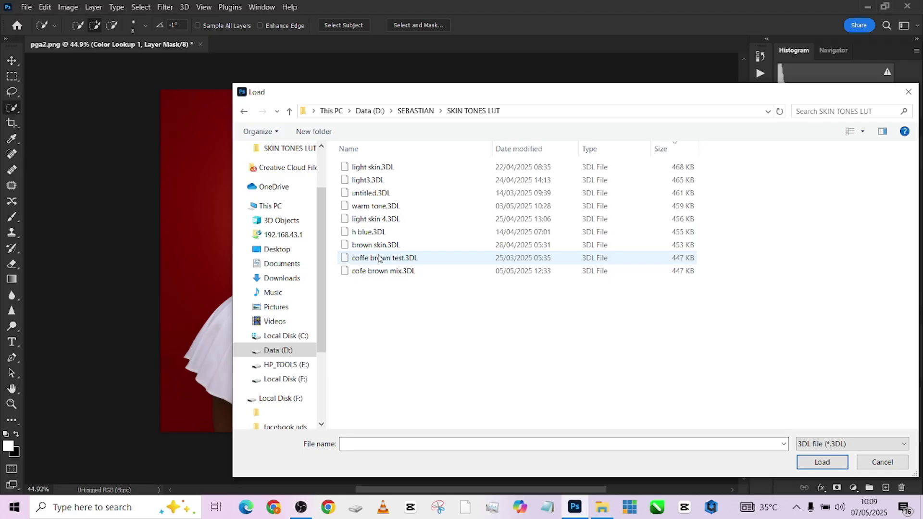
double_click(383, 245)
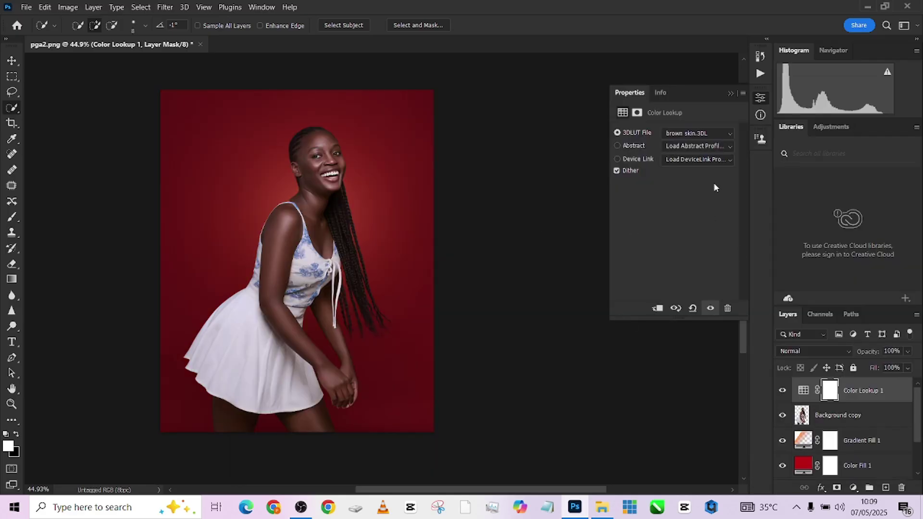
scroll(336, 203, up, 5)
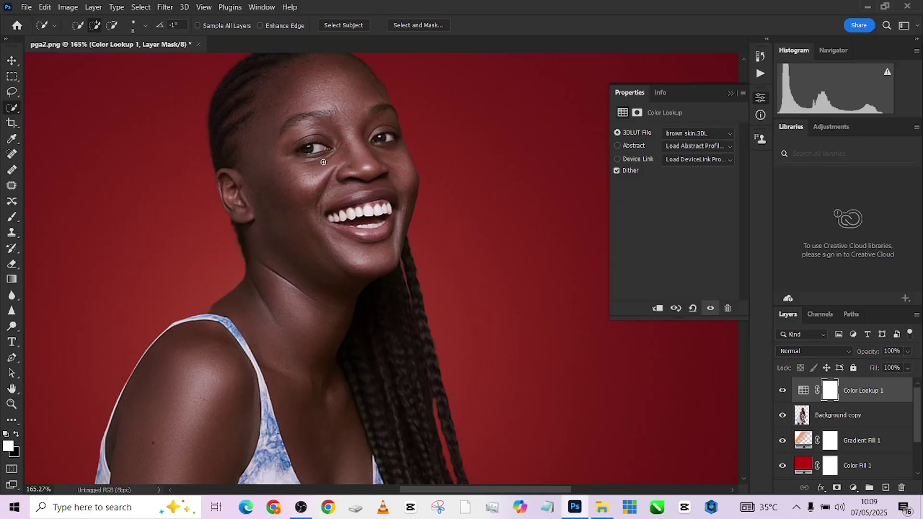
scroll(324, 163, down, 5)
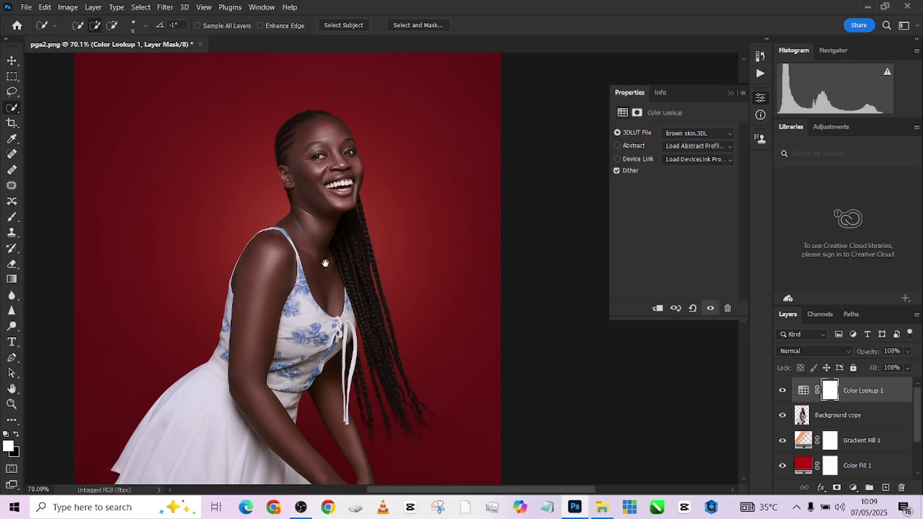
drag(326, 263, 393, 232)
scroll(399, 226, down, 2)
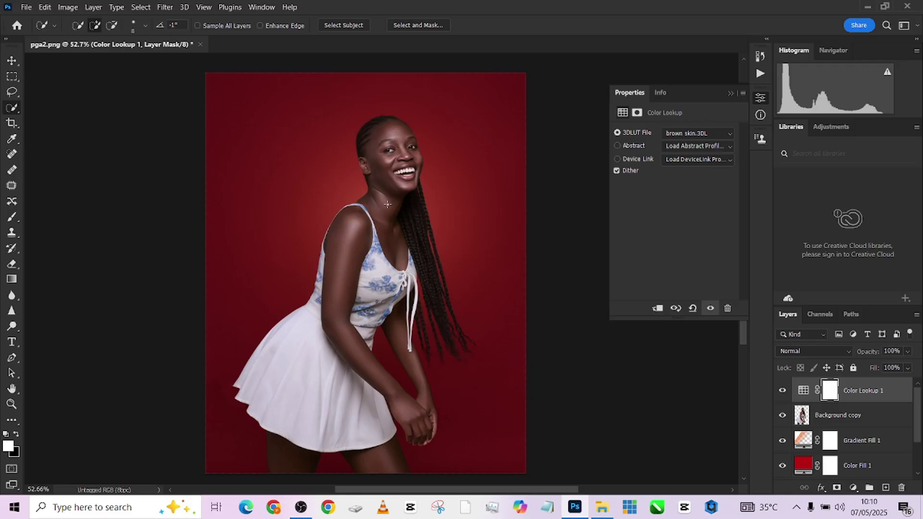
Step: Hide Color Lookup 1, duplicate Background copy, and add a layer mask to the copy
click(711, 308)
click(710, 308)
click(783, 390)
click(868, 415)
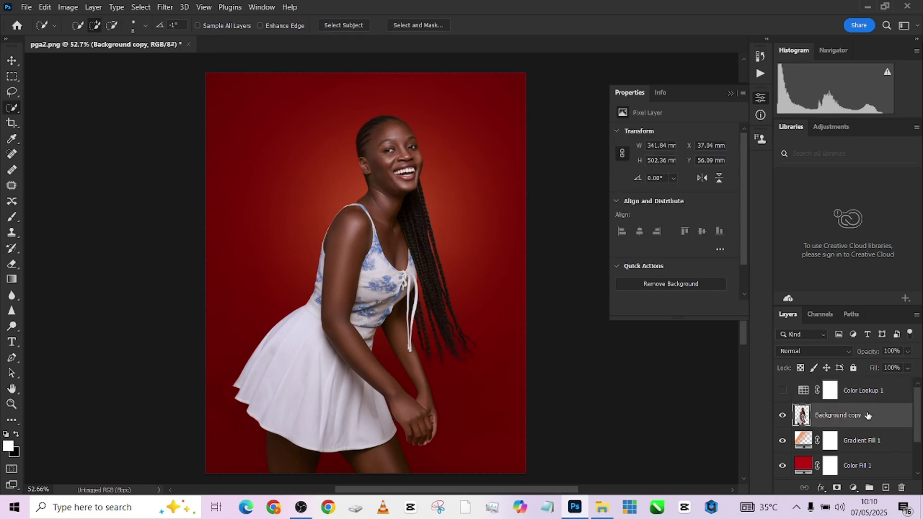
key(ctrl+j)
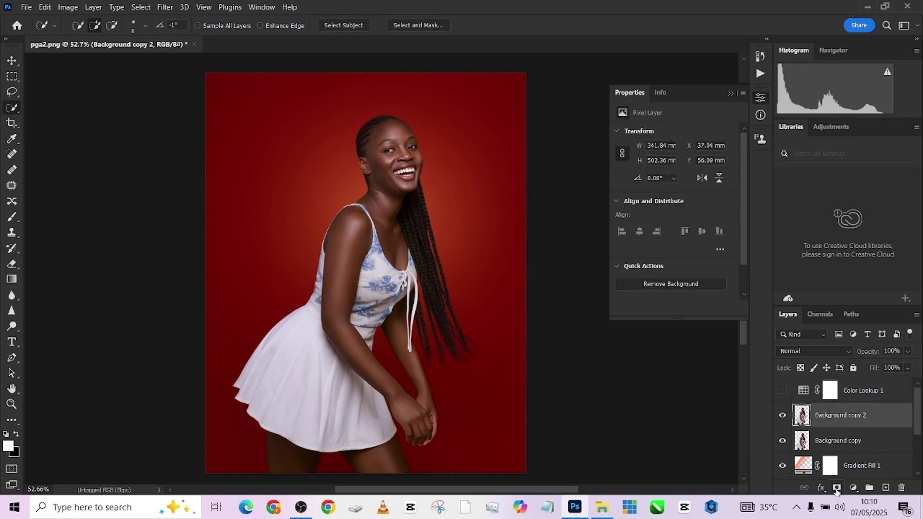
click(837, 487)
Step: Build a skin mask with Color Range and move it onto Color Lookup 1, deleting the copy
click(141, 7)
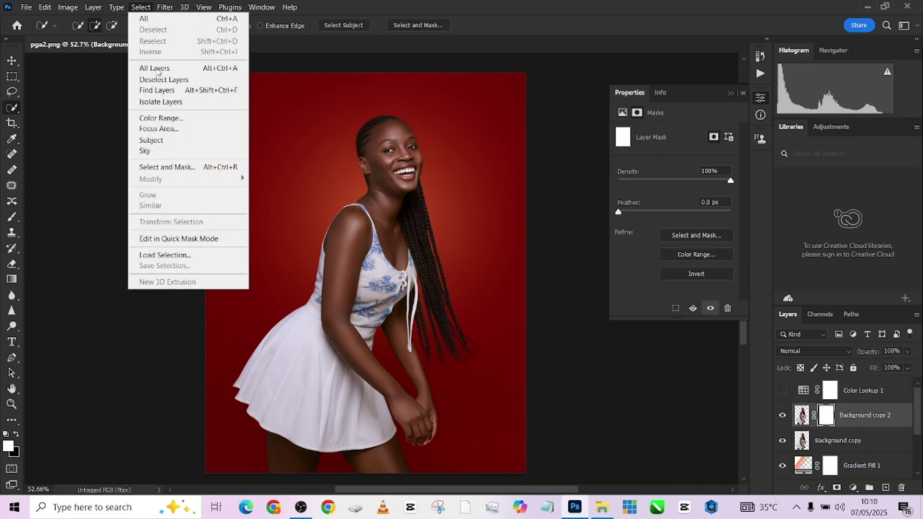
click(171, 117)
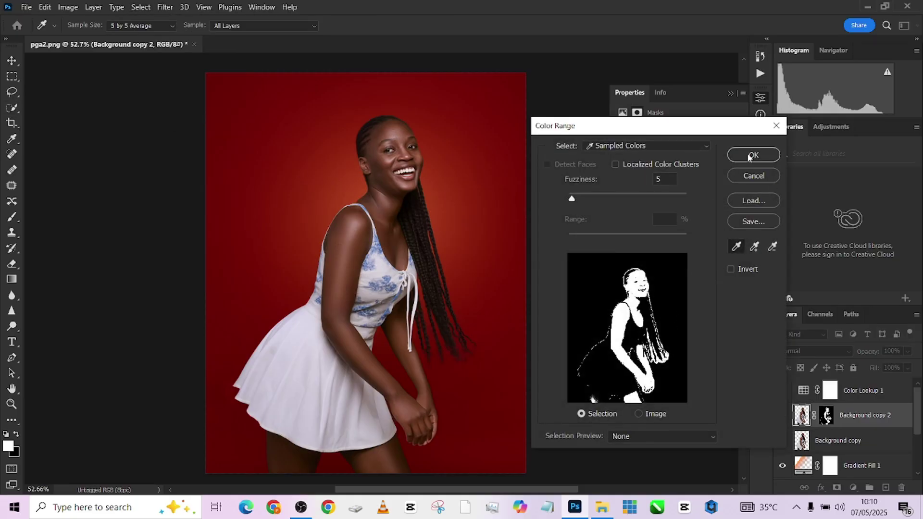
click(753, 155)
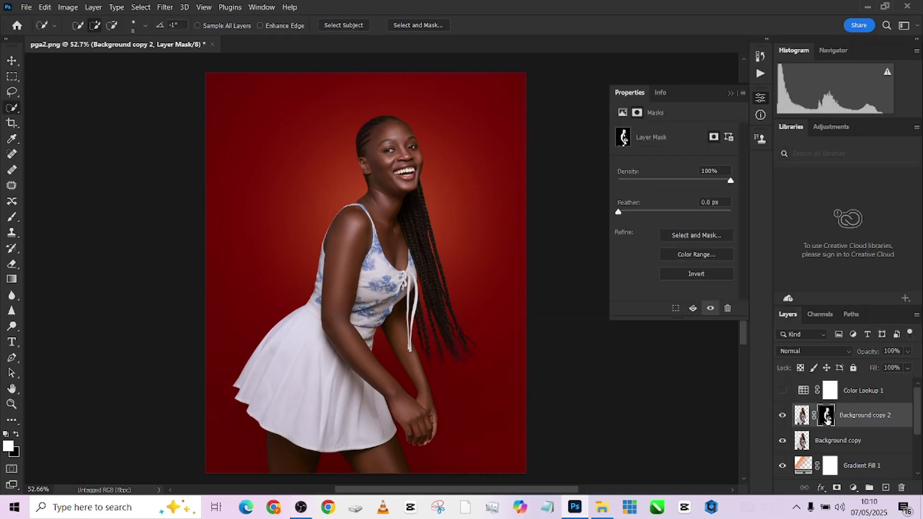
drag(828, 415, 829, 392)
drag(897, 415, 904, 486)
click(782, 390)
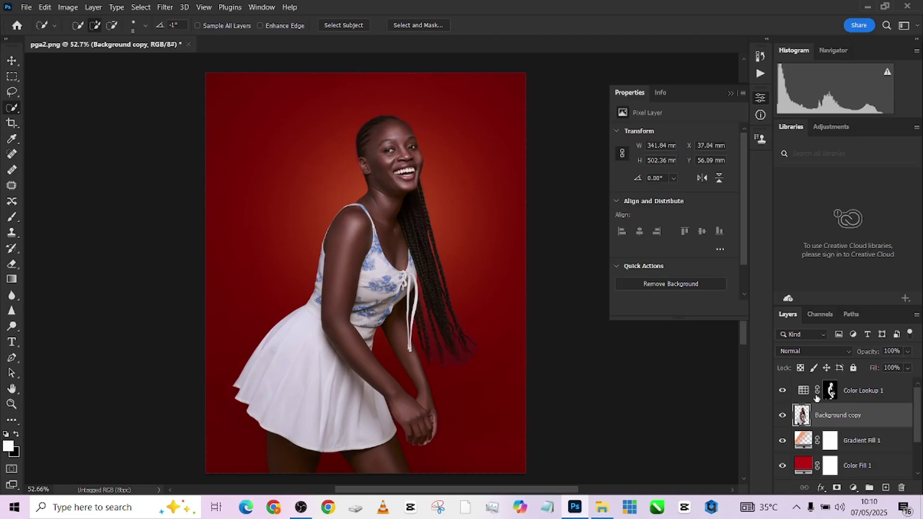
click(828, 392)
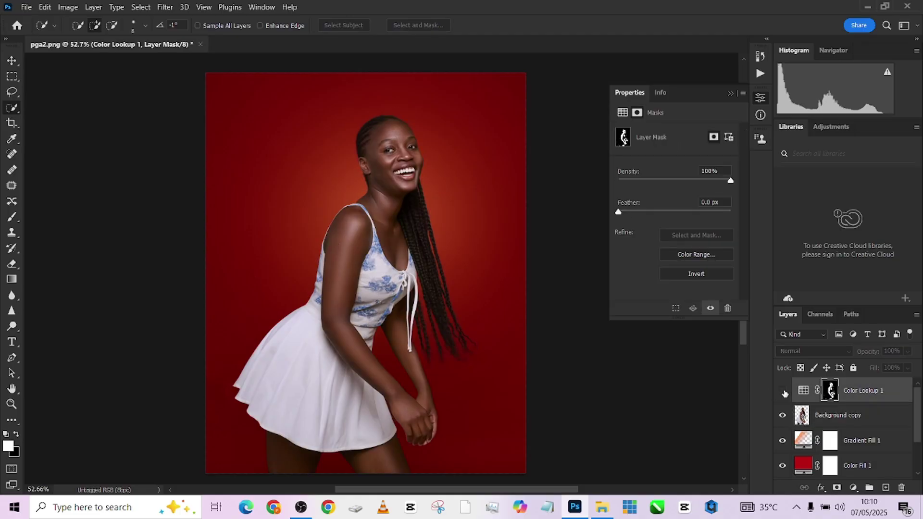
Step: Set up a black brush at size 177 for the mask and show Color Lookup 1 again
key(b)
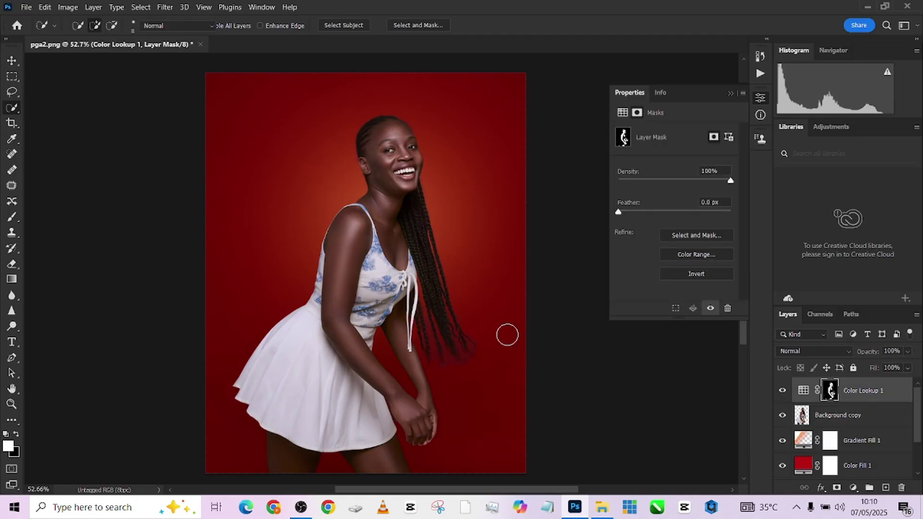
key(x)
alt+right_click(467, 325)
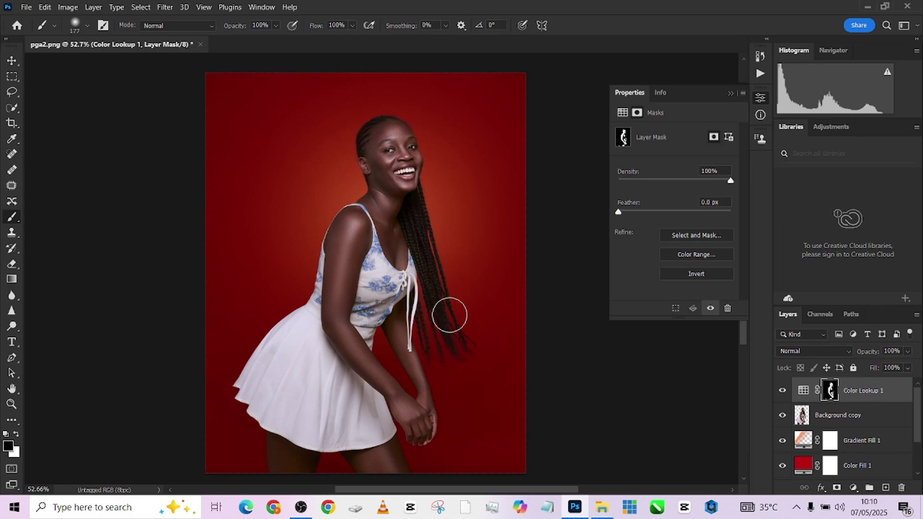
click(782, 391)
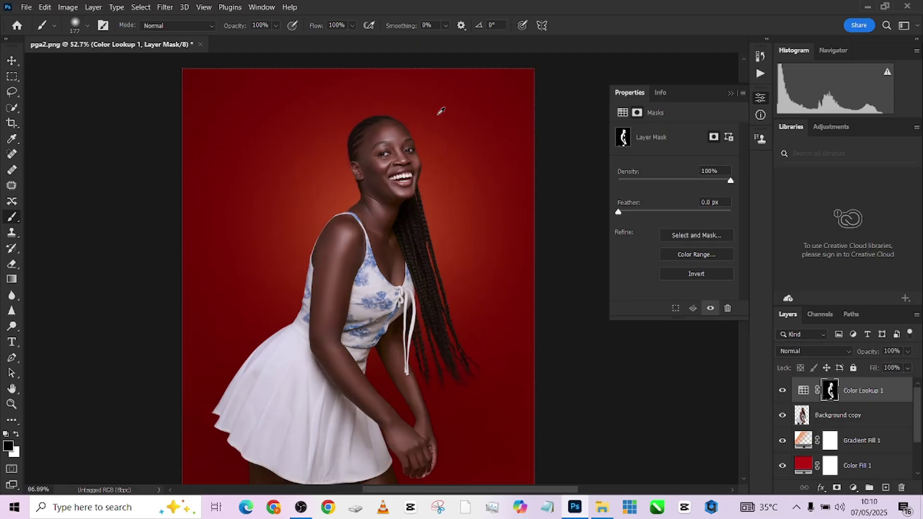
scroll(437, 110, up, 5)
Step: Lower Color Lookup 1's fill to 83%
click(908, 369)
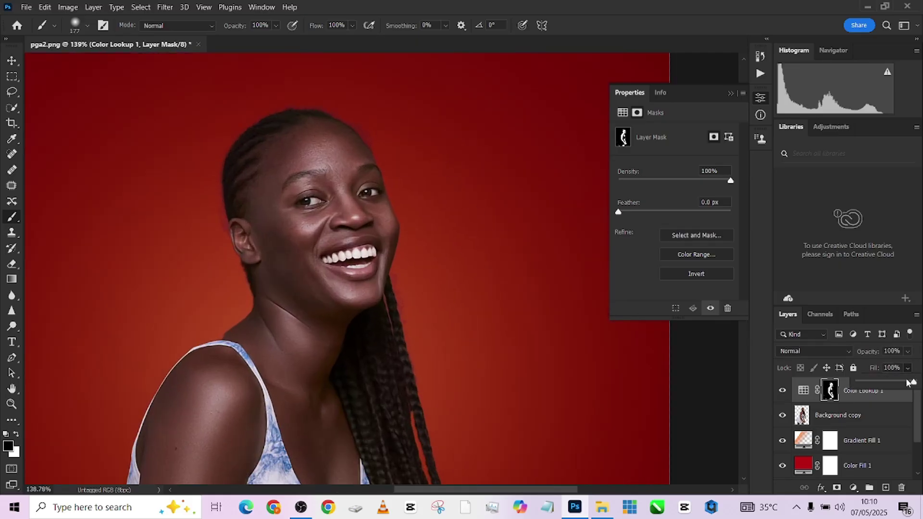
drag(913, 382, 903, 382)
scroll(372, 236, down, 6)
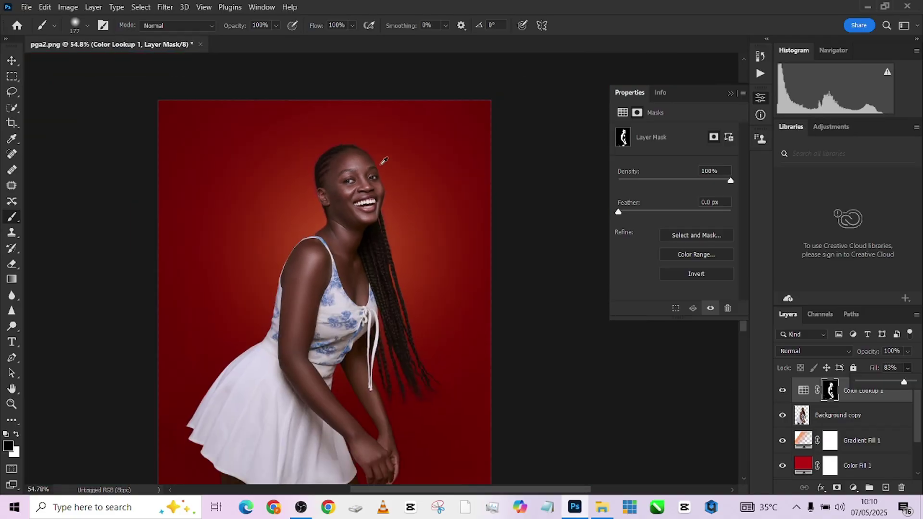
scroll(372, 237, up, 3)
scroll(380, 245, down, 1)
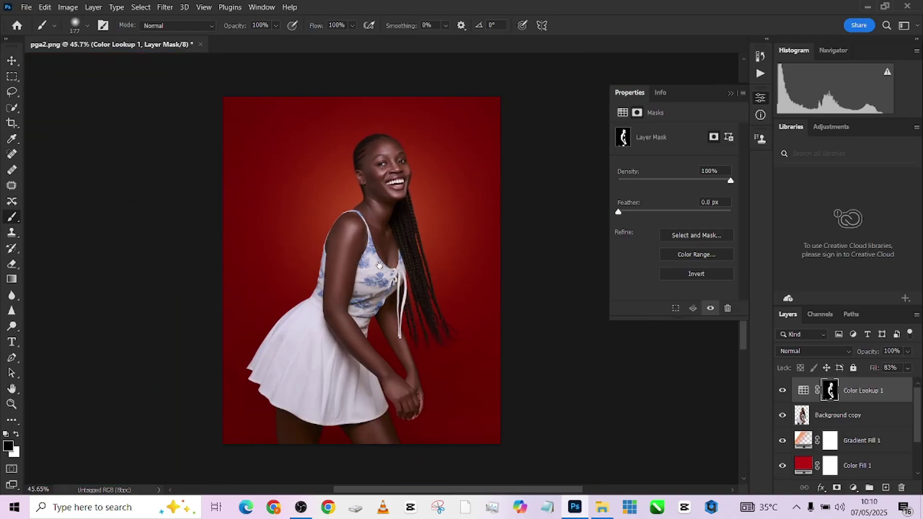
scroll(408, 263, up, 1)
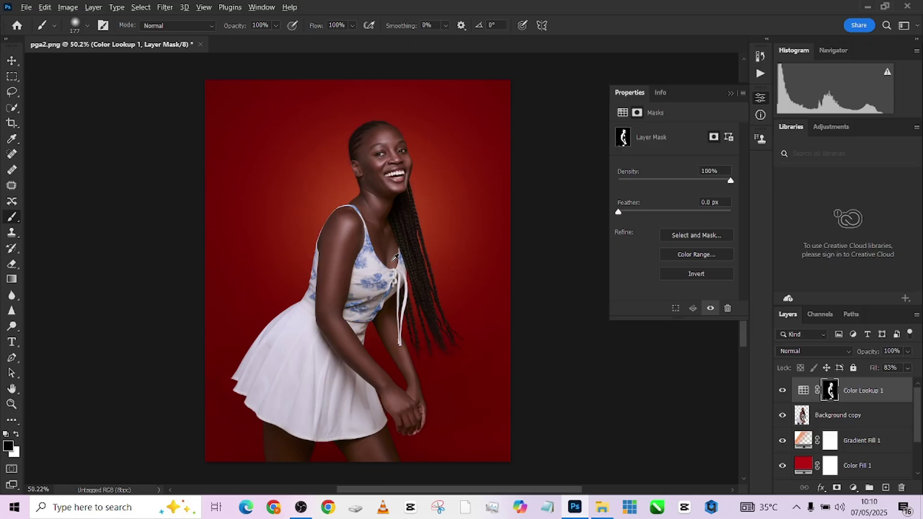
scroll(395, 258, up, 1)
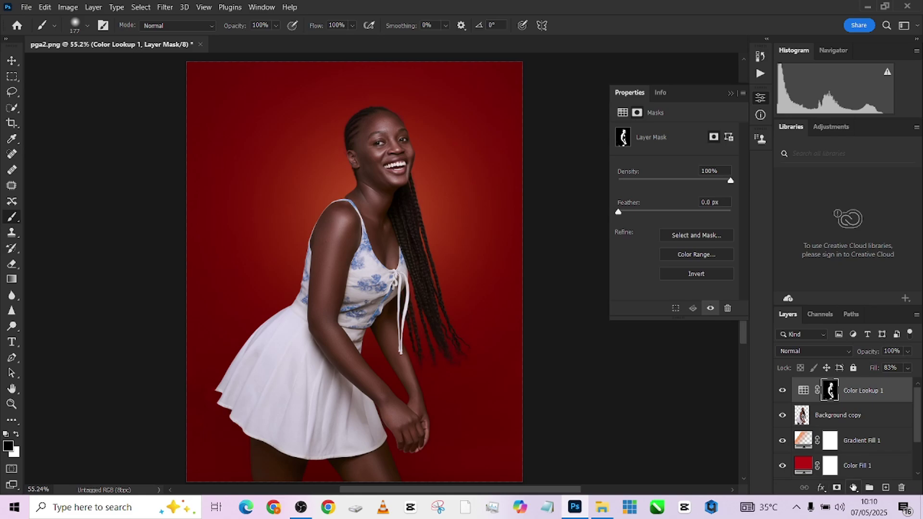
Step: Add a Curves layer clipped to Color Lookup 1 with points 75→91 and 133→148
click(853, 487)
click(845, 329)
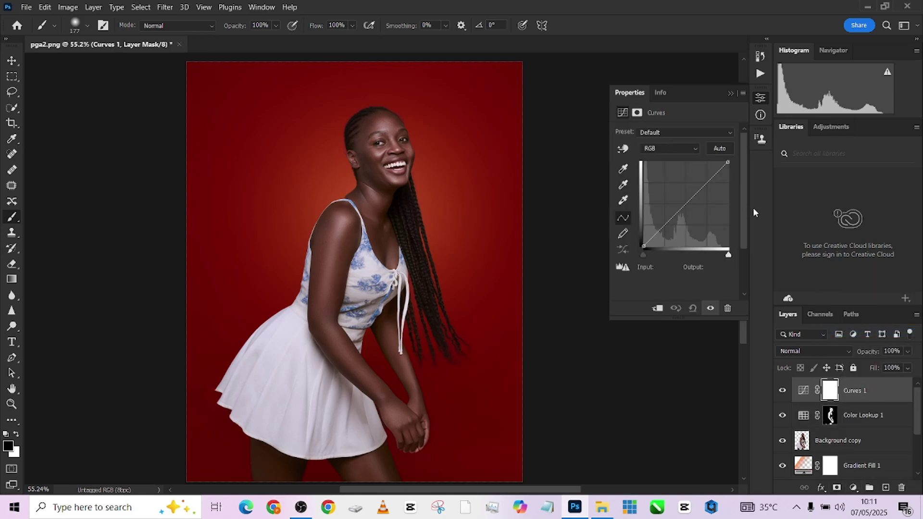
click(688, 198)
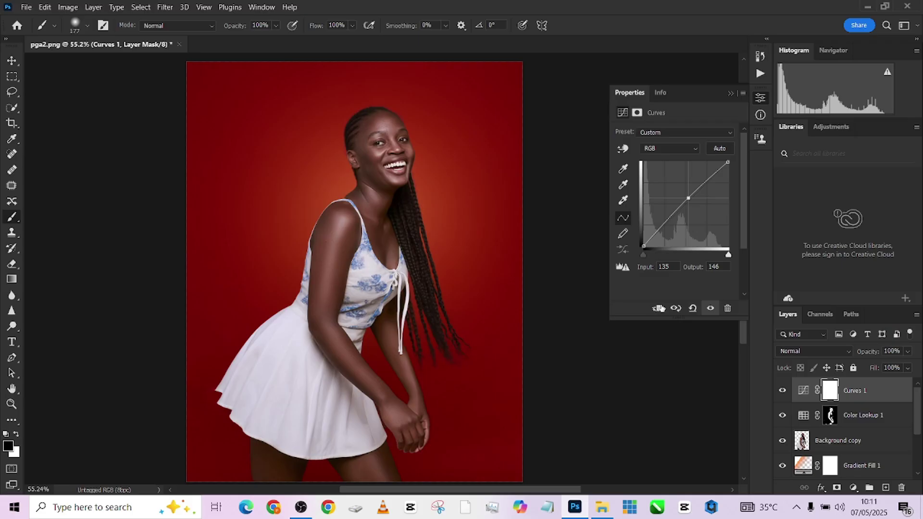
click(659, 309)
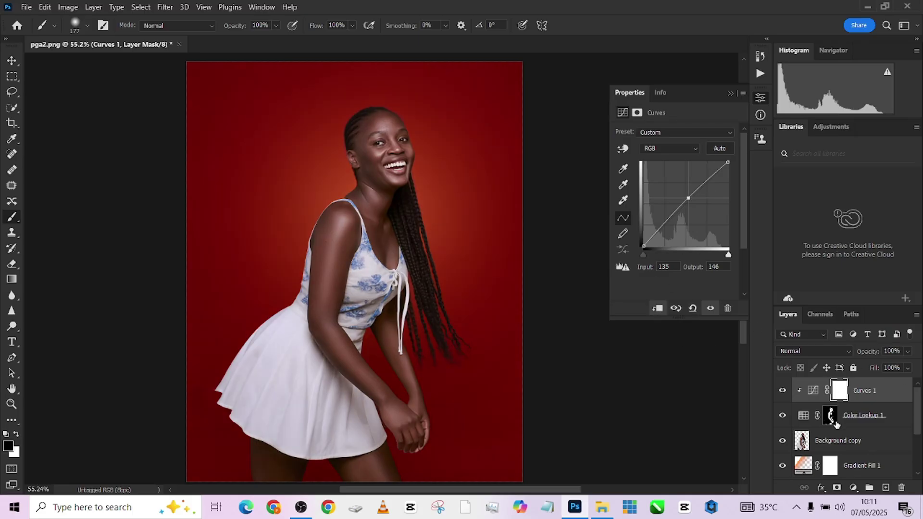
drag(689, 199, 688, 197)
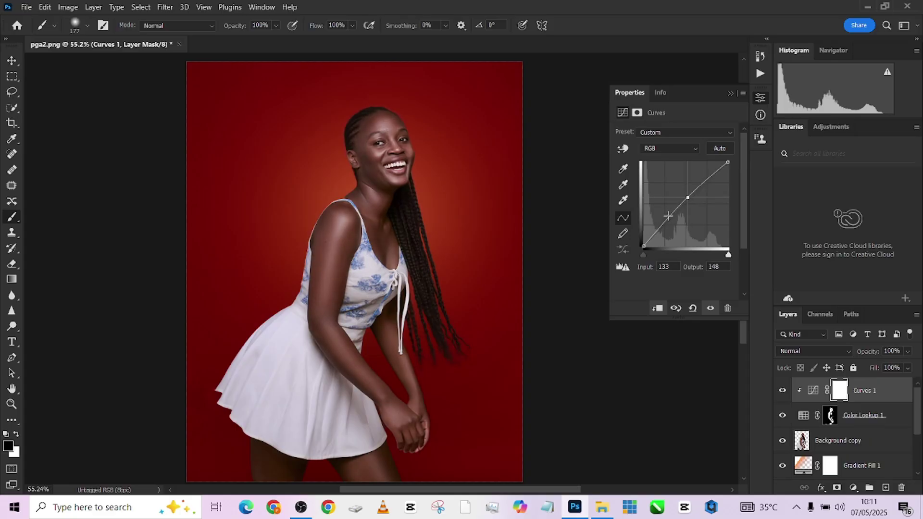
click(668, 217)
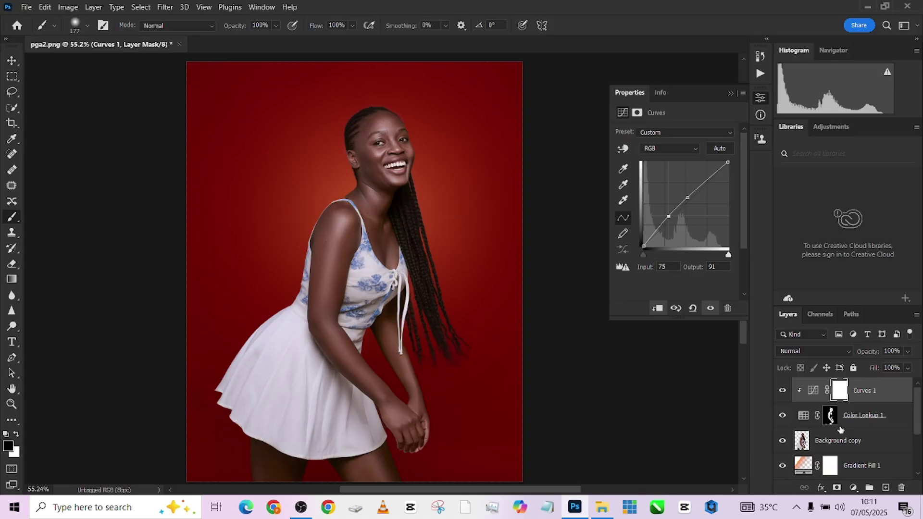
scroll(846, 433, down, 2)
scroll(848, 434, up, 2)
Step: Merge all visible layers into a new Layer 2 and open the Camera Raw filter on it
key(ctrl+shift+alt+e)
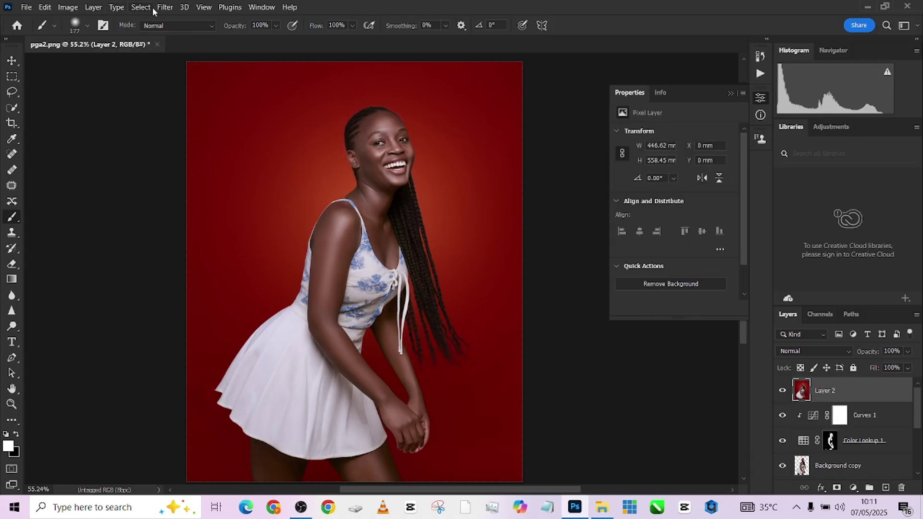
click(163, 7)
click(180, 89)
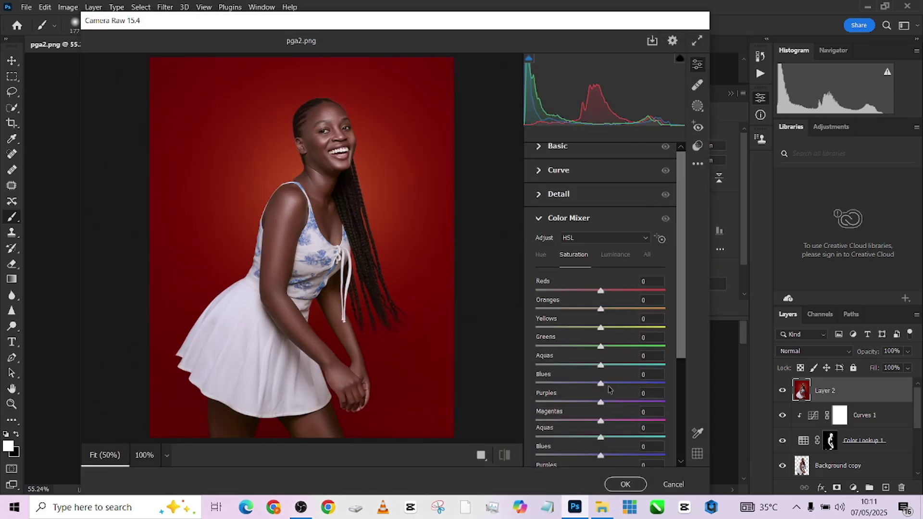
scroll(608, 389, down, 3)
scroll(605, 249, up, 5)
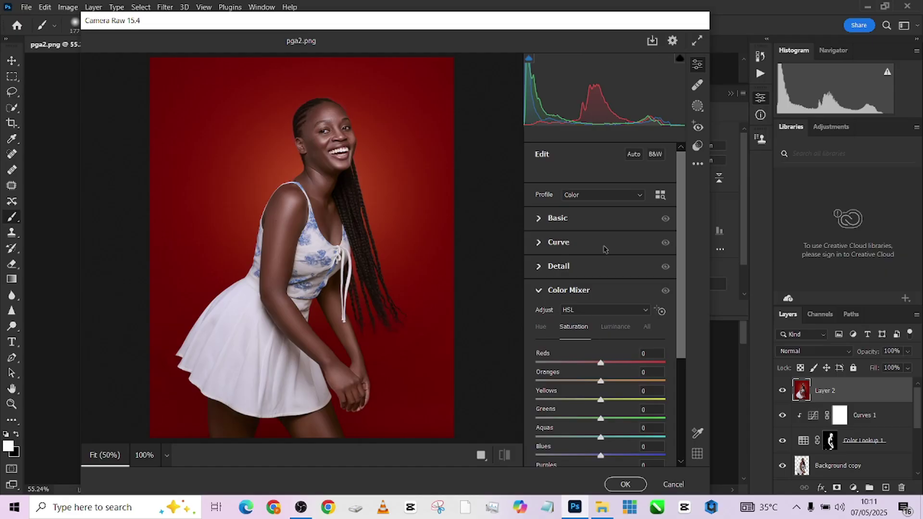
Step: Boost vibrance, try highlight changes, and tone Blues saturation down to +42
click(576, 221)
drag(601, 441, 619, 442)
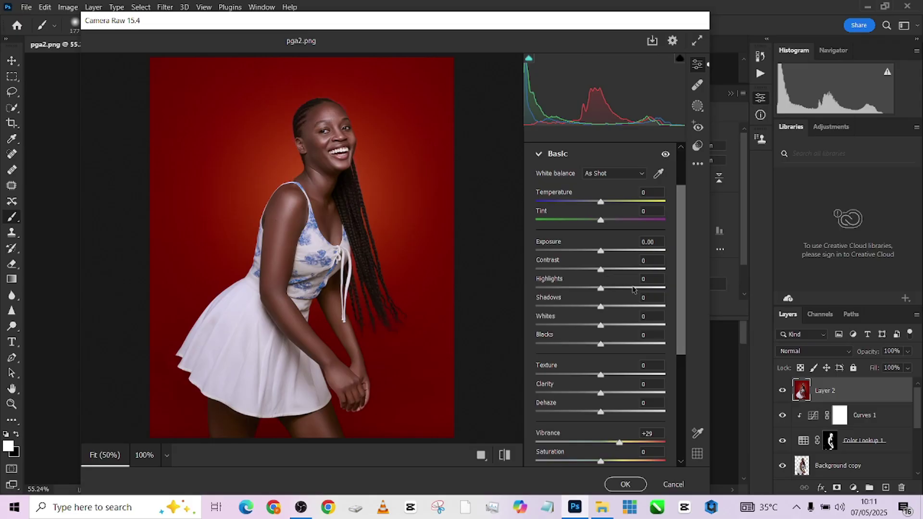
drag(624, 287, 608, 307)
scroll(563, 378, down, 5)
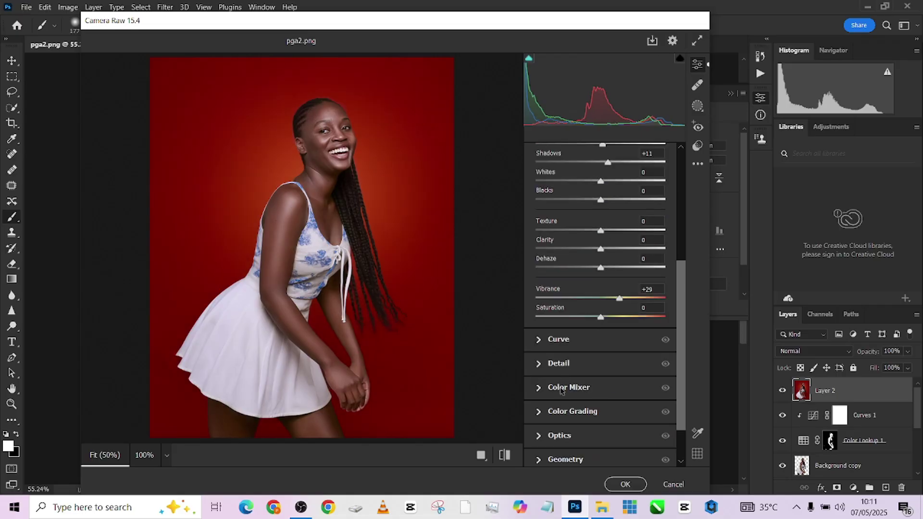
click(561, 387)
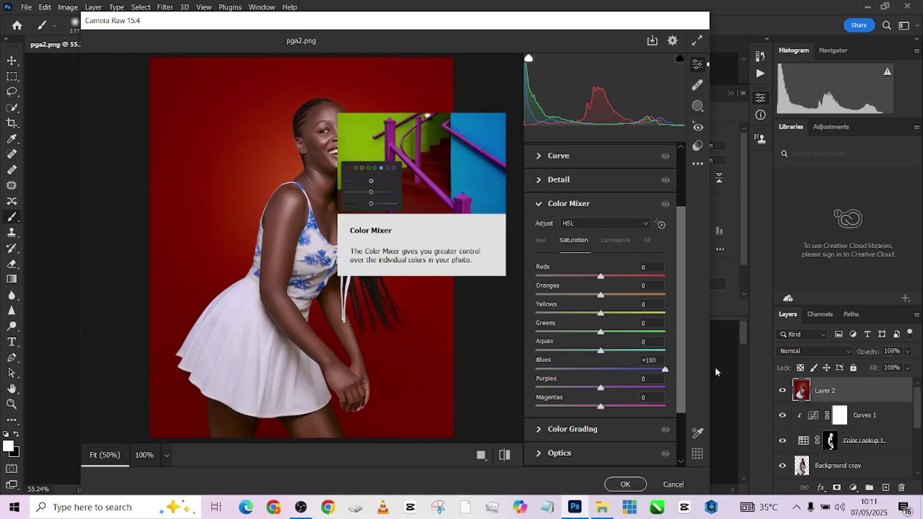
drag(666, 369, 630, 370)
Step: Cool the white balance to Temperature -3 and view before and after side by side
scroll(603, 415, down, 2)
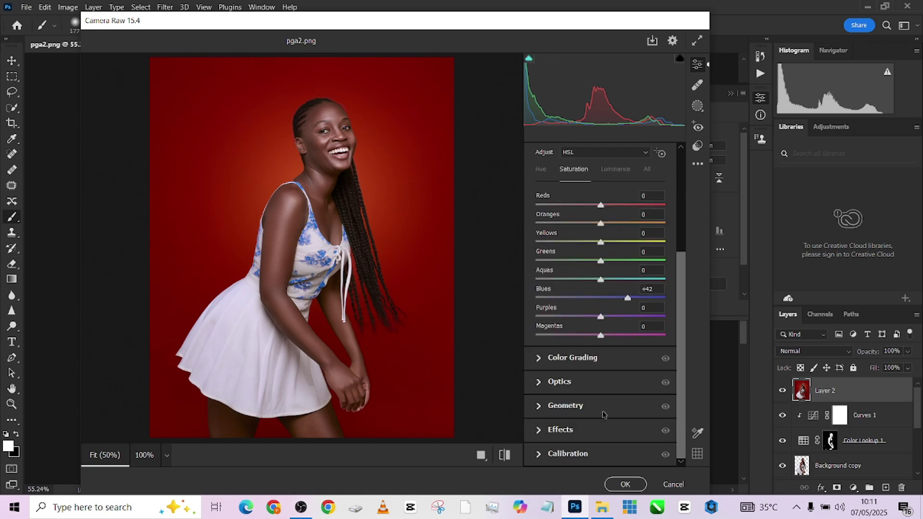
click(599, 461)
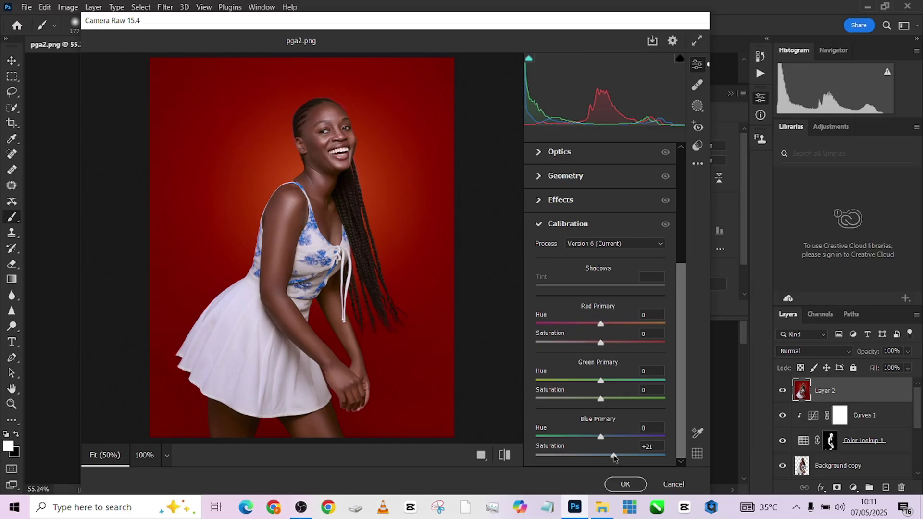
scroll(601, 336, up, 5)
click(594, 216)
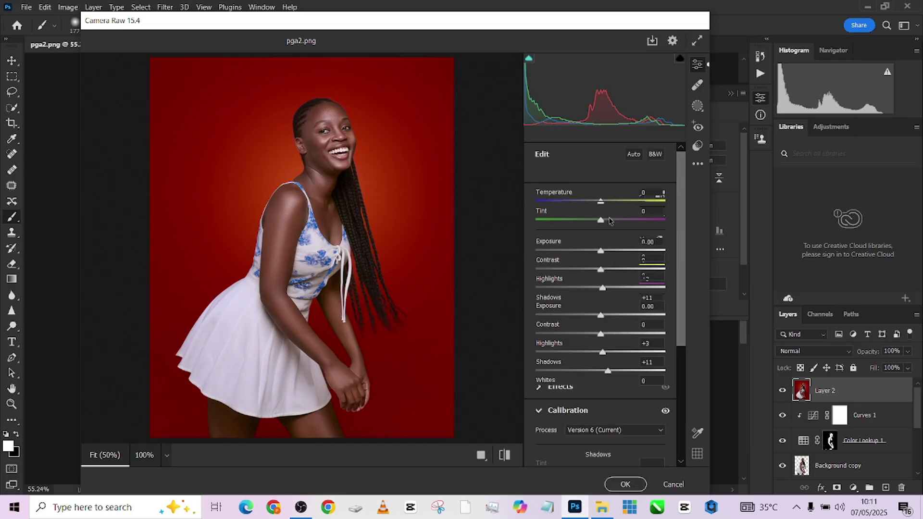
drag(599, 203, 599, 220)
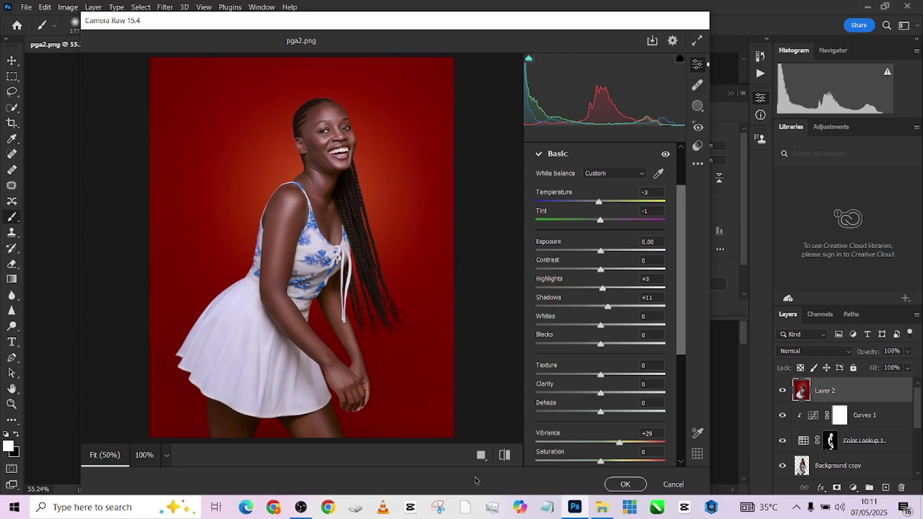
click(481, 455)
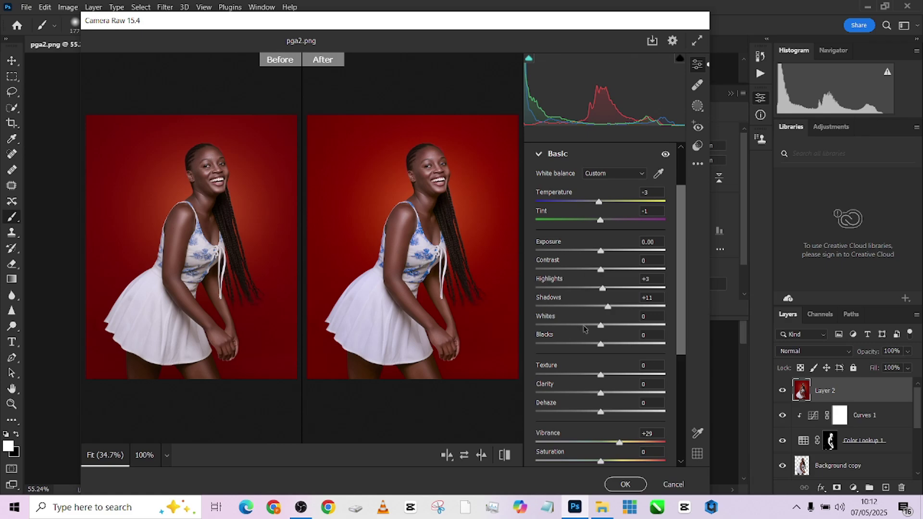
Step: Raise Reds saturation to +23 and switch the Color Mixer to hue adjustments
scroll(585, 331, down, 5)
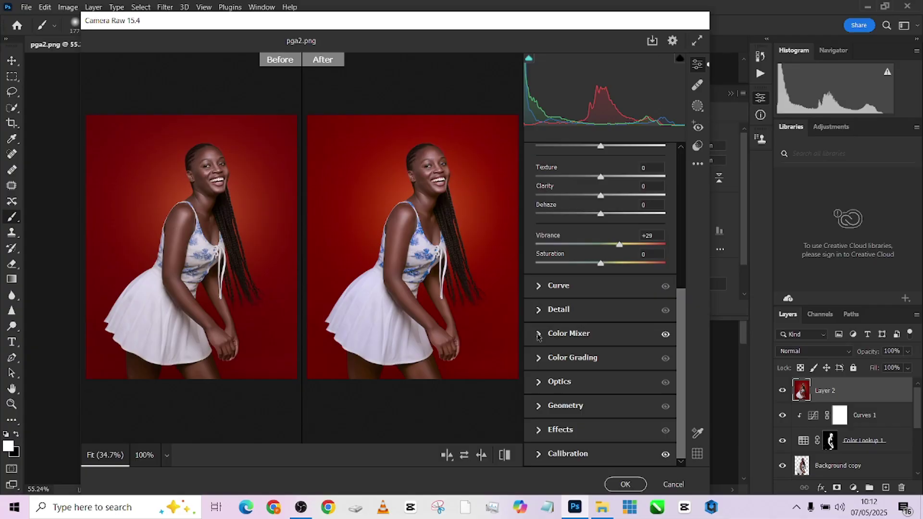
click(538, 334)
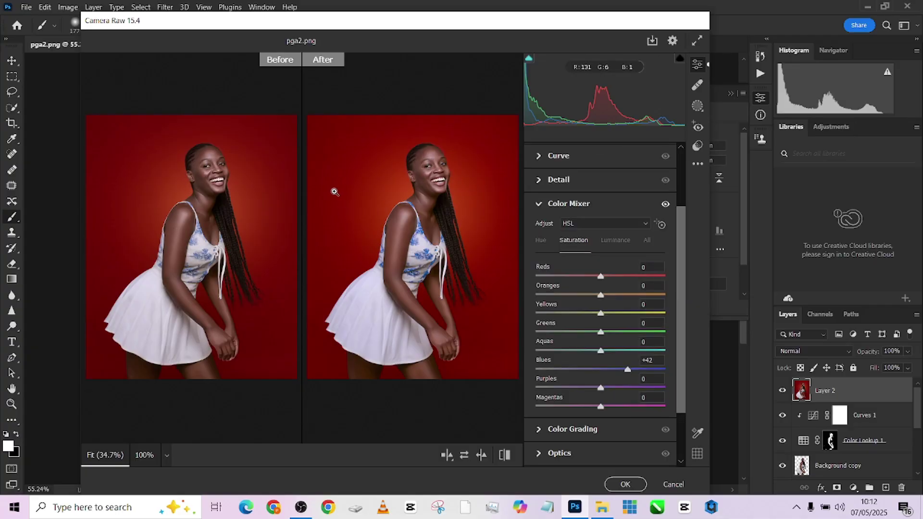
drag(612, 281, 593, 278)
click(541, 240)
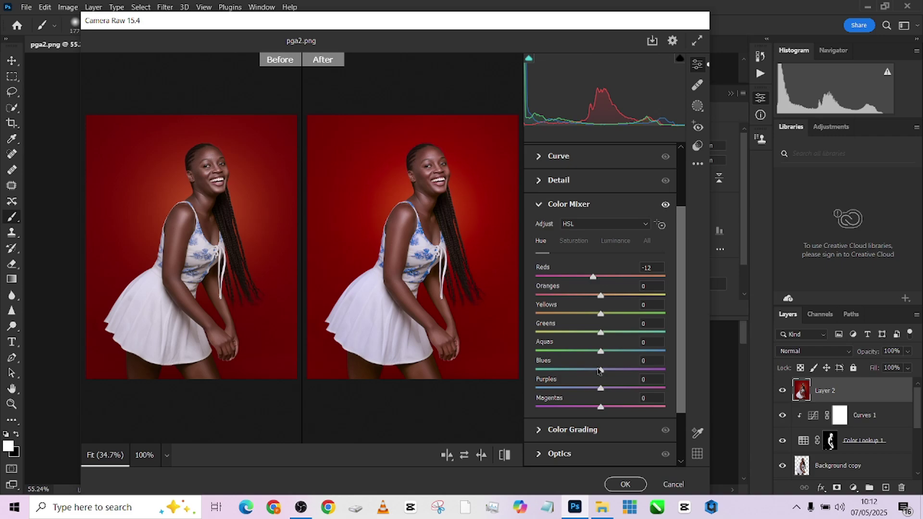
Step: Apply the Camera Raw grade to Layer 2 and flatten the image into one Background layer
click(623, 483)
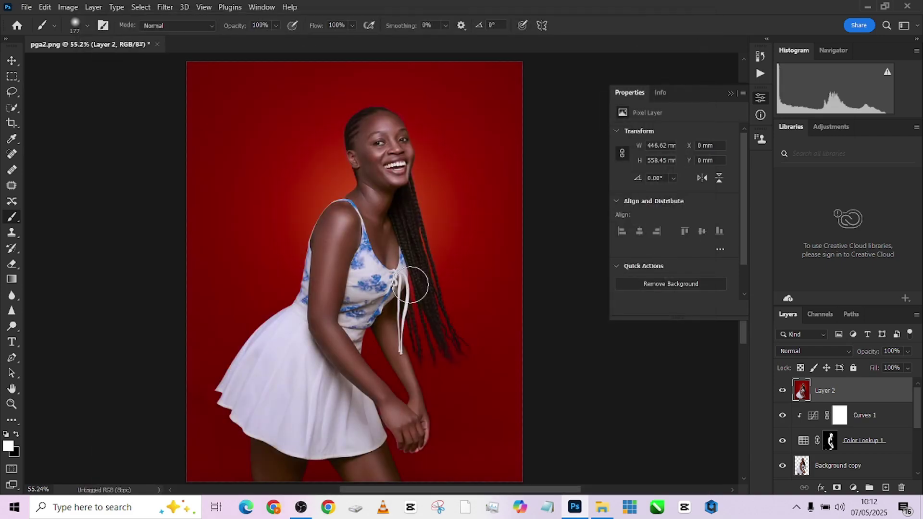
scroll(404, 240, down, 2)
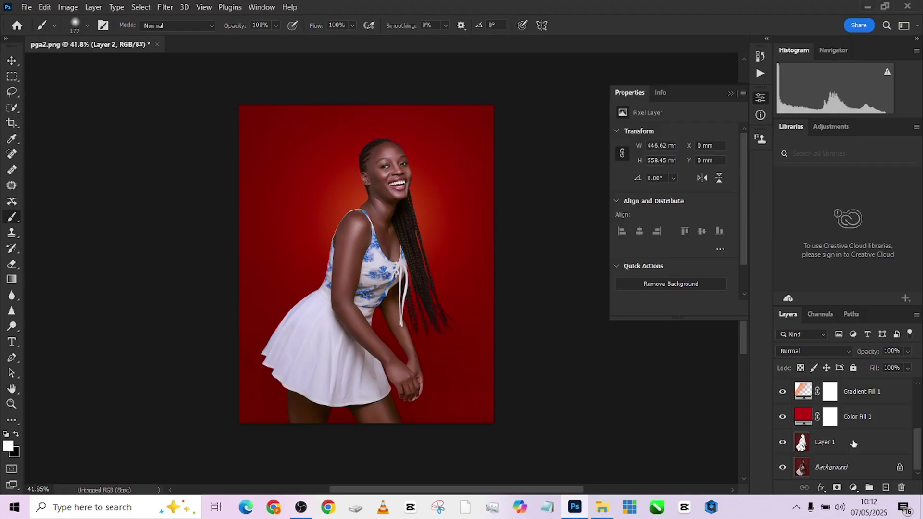
scroll(865, 416, down, 3)
right_click(852, 468)
click(838, 434)
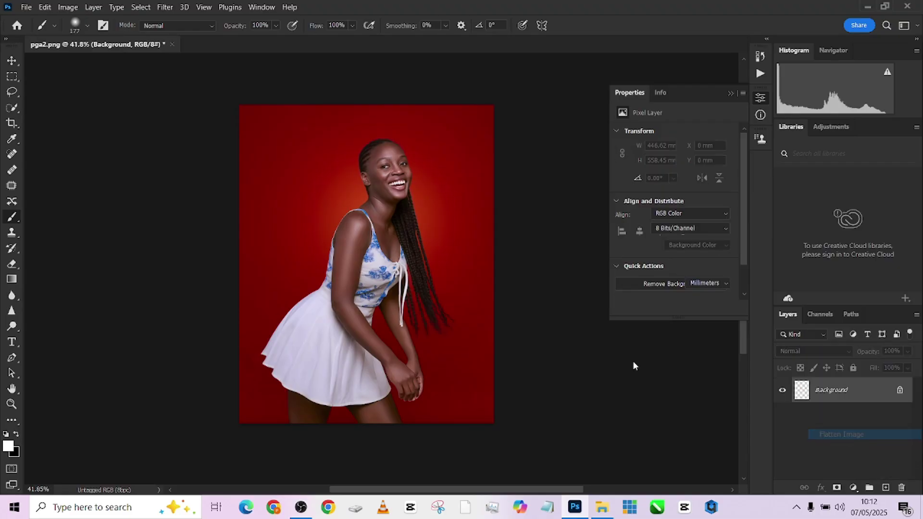
scroll(404, 255, up, 2)
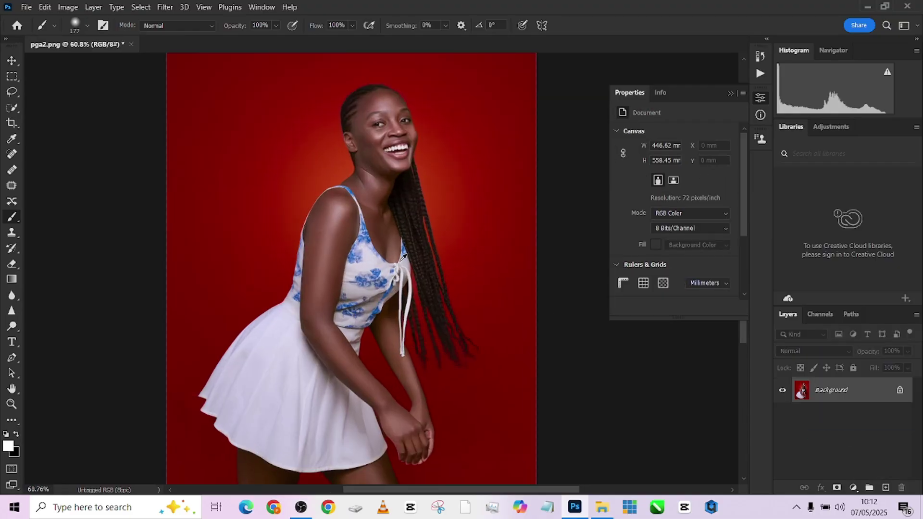
Step: Run the Done4U Retouch action from the Done4U Retouch Action set, accepting its Gaussian Blur
click(760, 75)
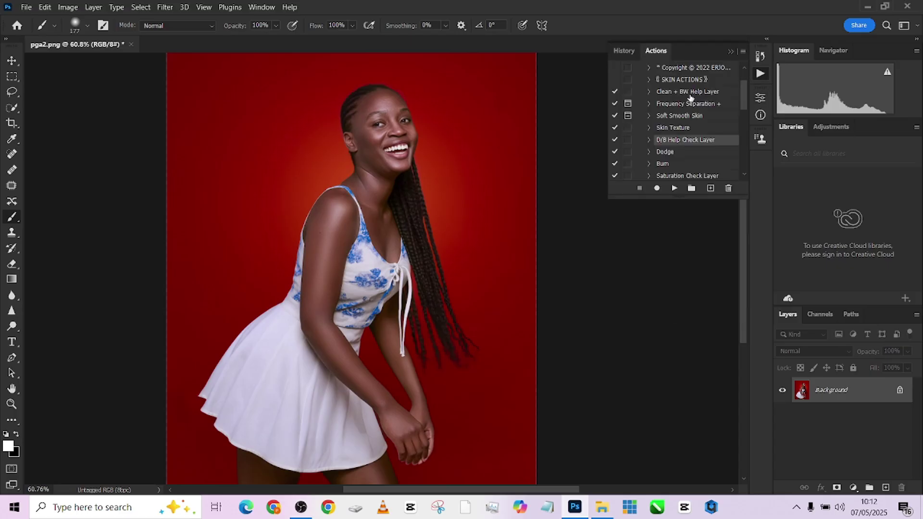
click(639, 93)
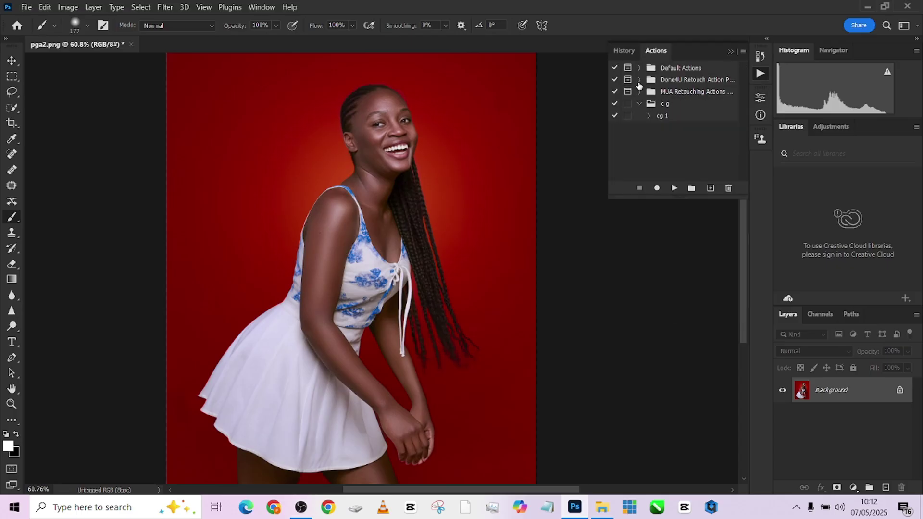
click(640, 81)
click(686, 93)
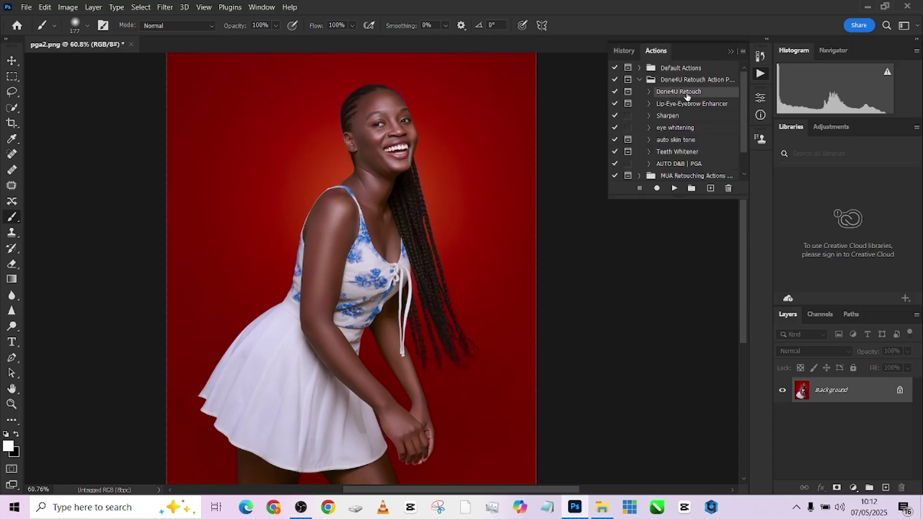
click(674, 189)
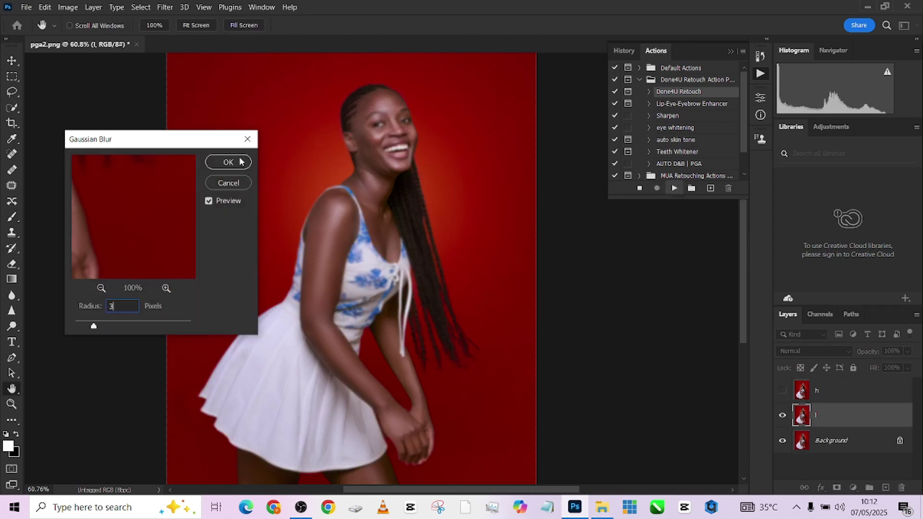
click(228, 162)
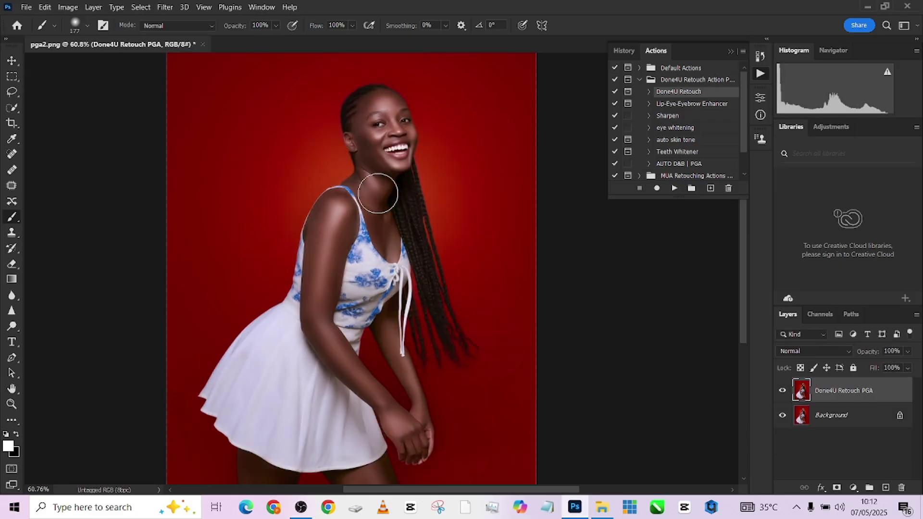
Step: Compare the retouched layer on and off and lower its opacity to 40%
scroll(385, 202, up, 3)
scroll(382, 250, down, 5)
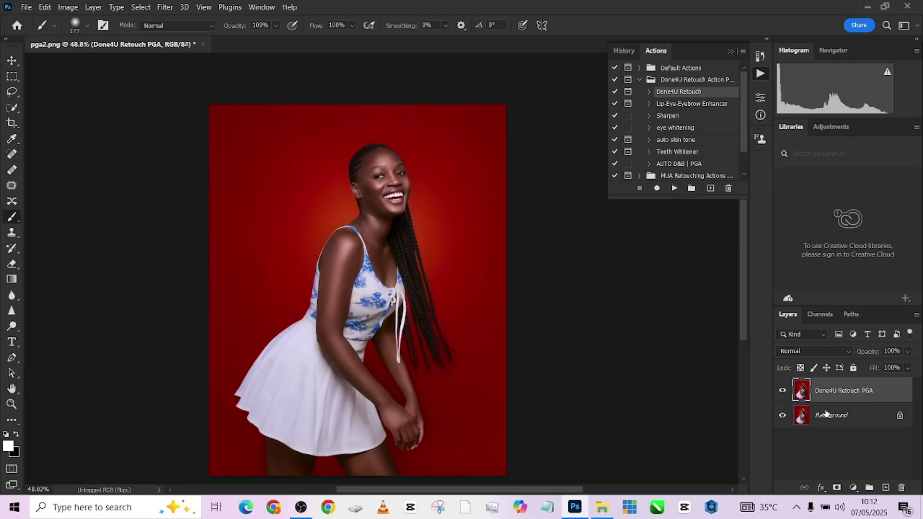
click(782, 391)
click(781, 392)
click(781, 391)
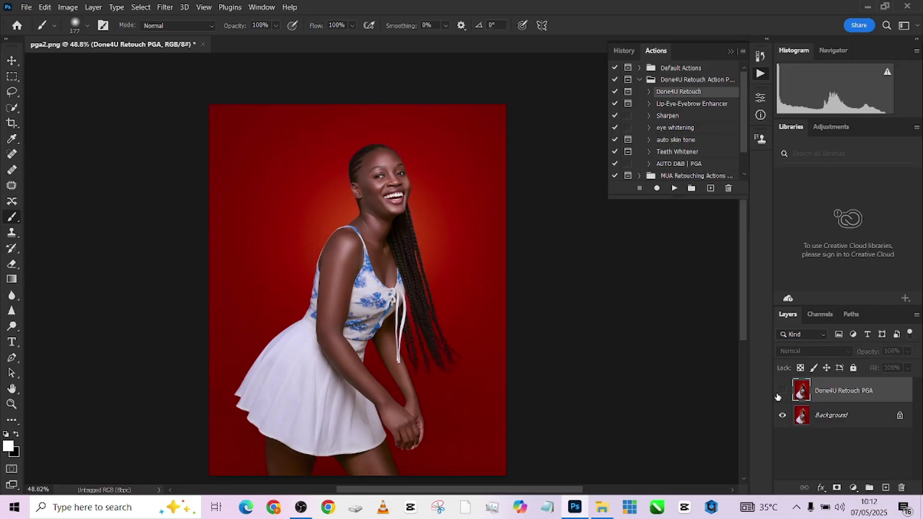
click(782, 390)
click(903, 367)
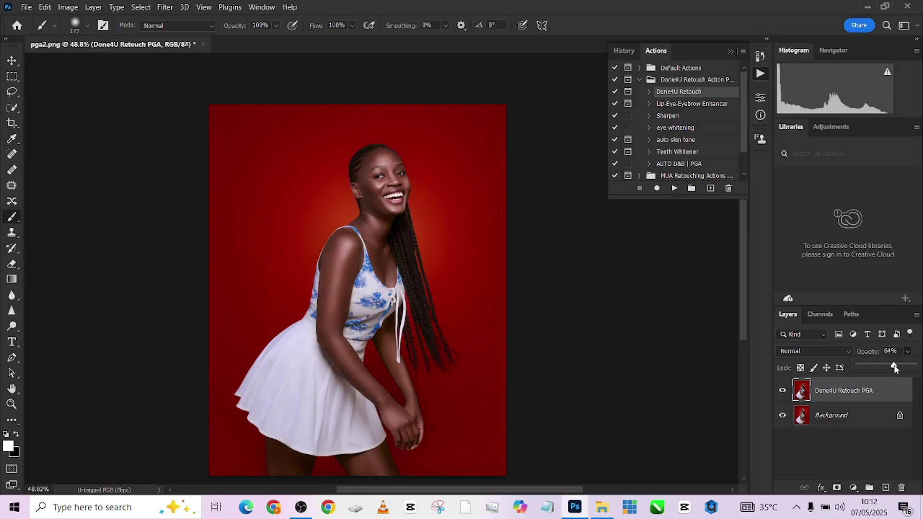
drag(894, 368, 884, 368)
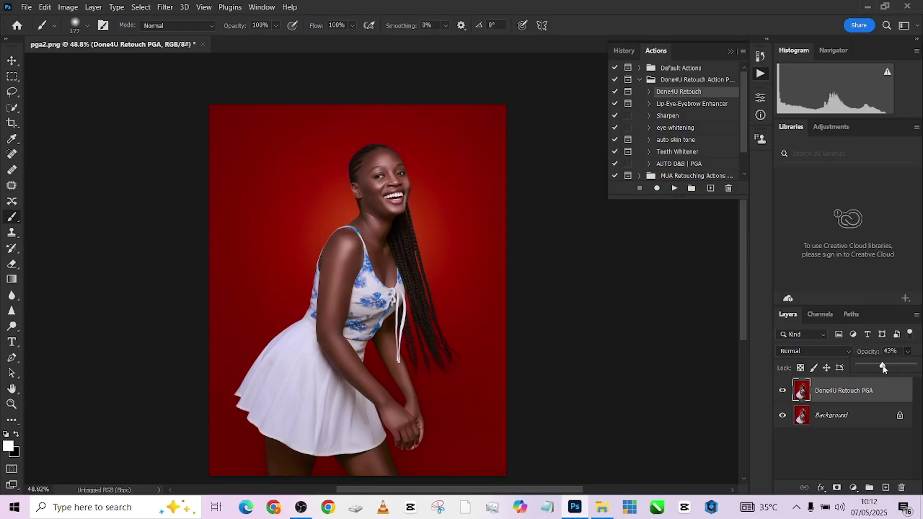
click(780, 389)
right_click(846, 419)
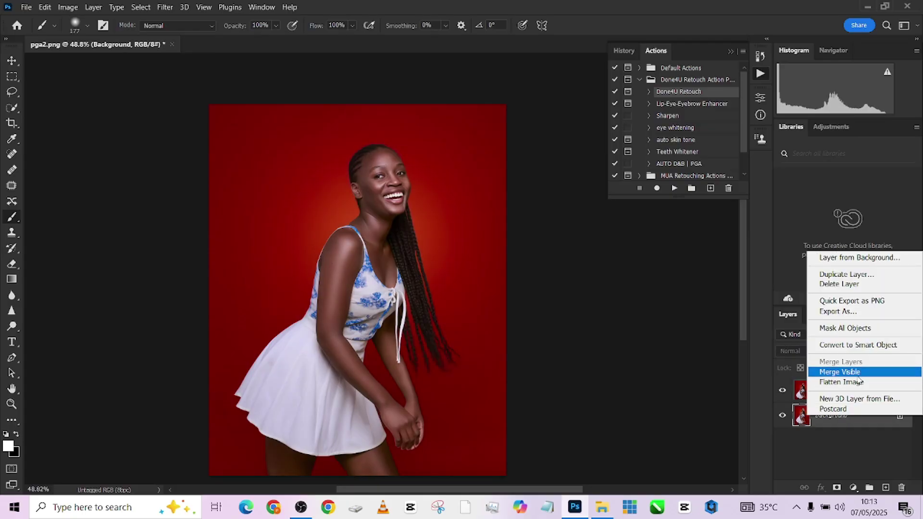
Step: In the History panel, alternate between the pga2.png original and Snapshot 1, ending on Snapshot 1
click(631, 54)
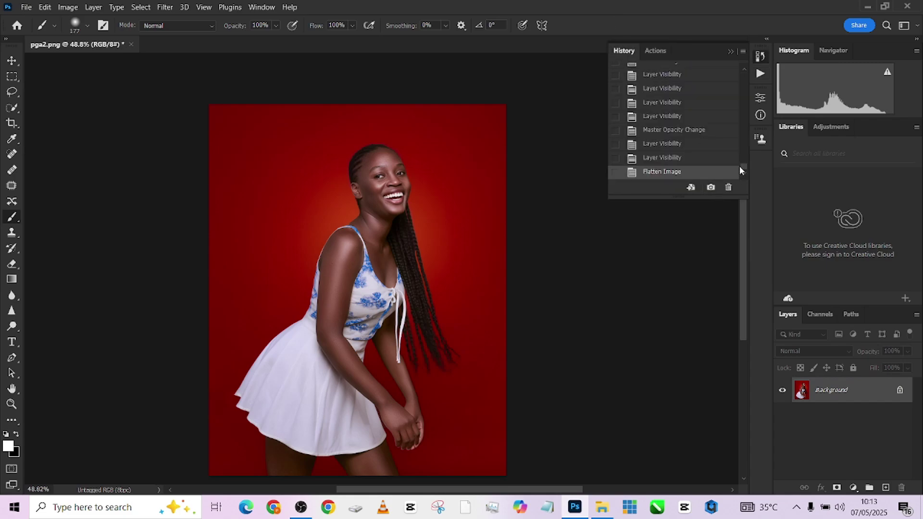
drag(741, 170, 744, 72)
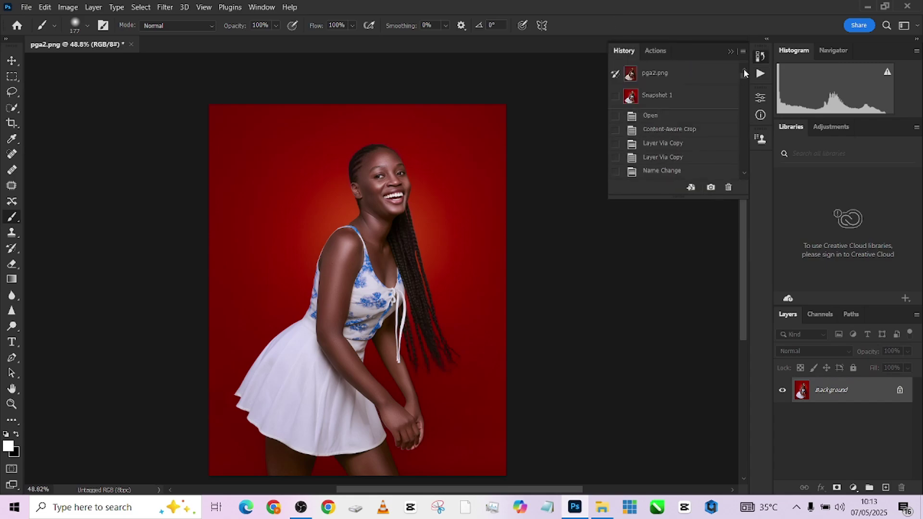
click(689, 78)
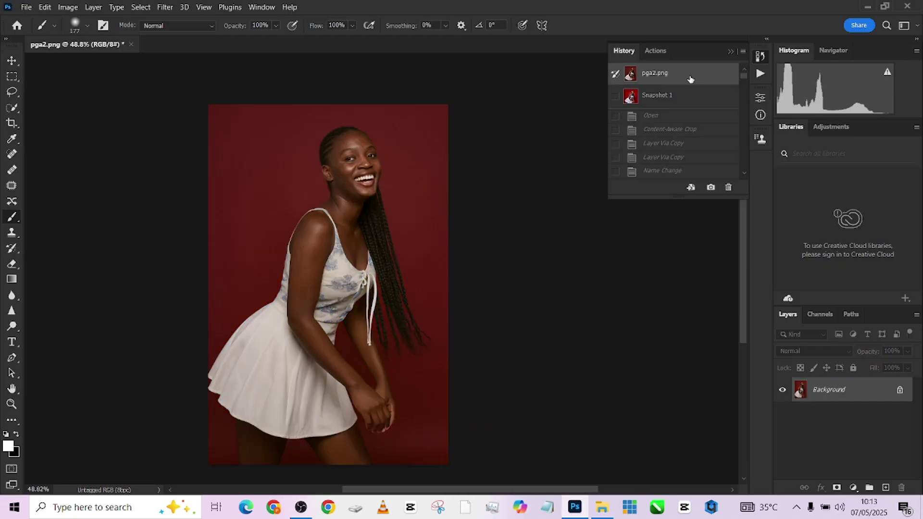
click(692, 105)
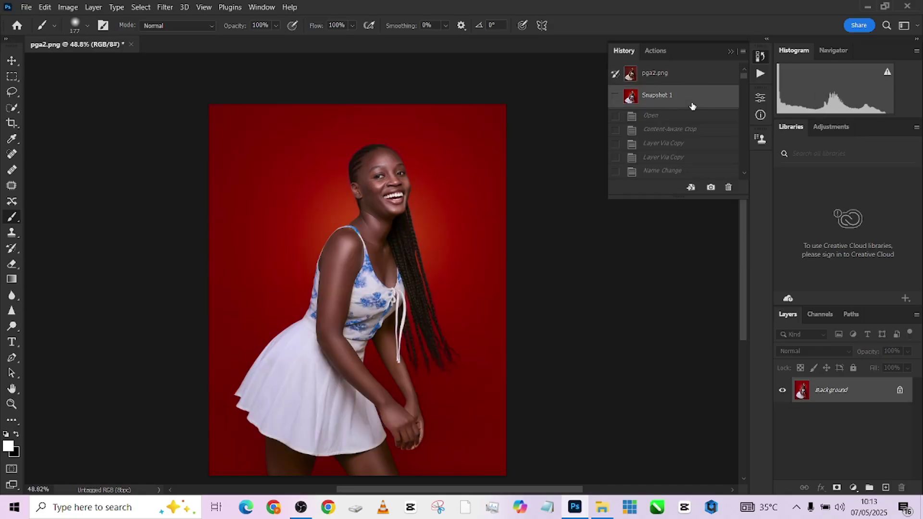
click(688, 75)
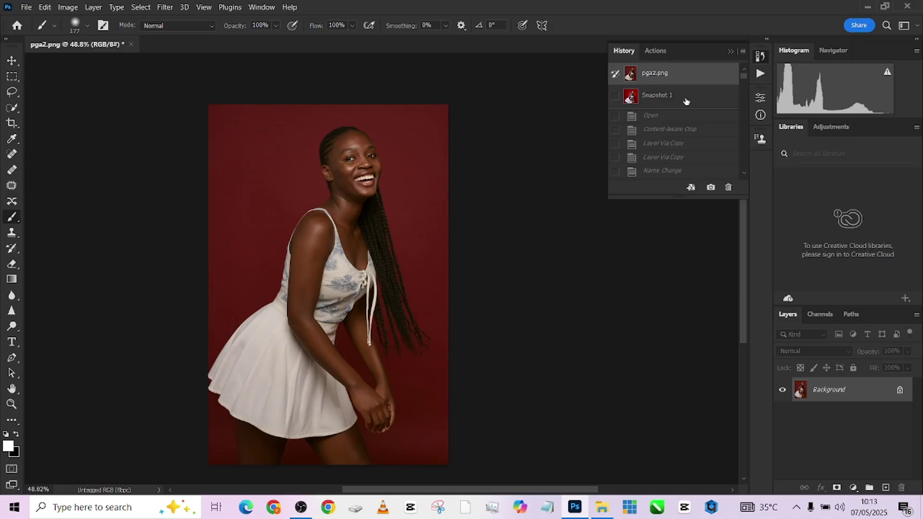
click(686, 101)
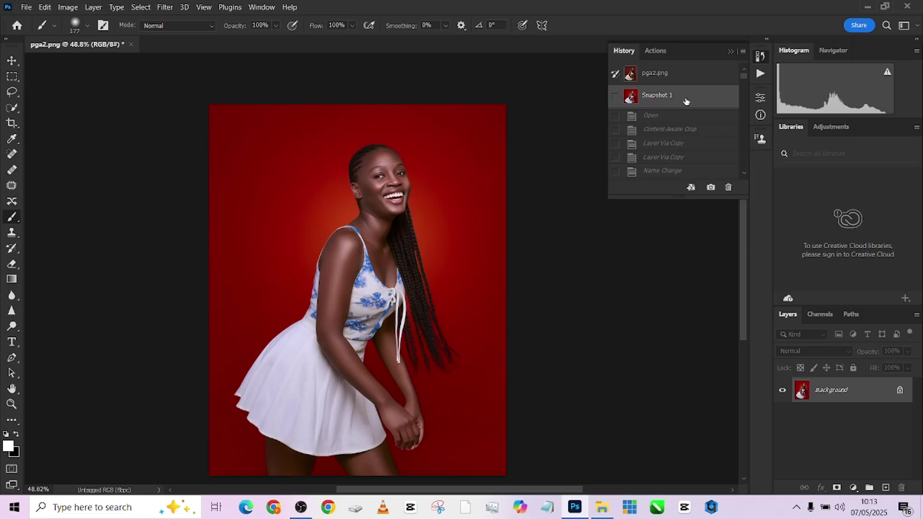
scroll(601, 127, down, 2)
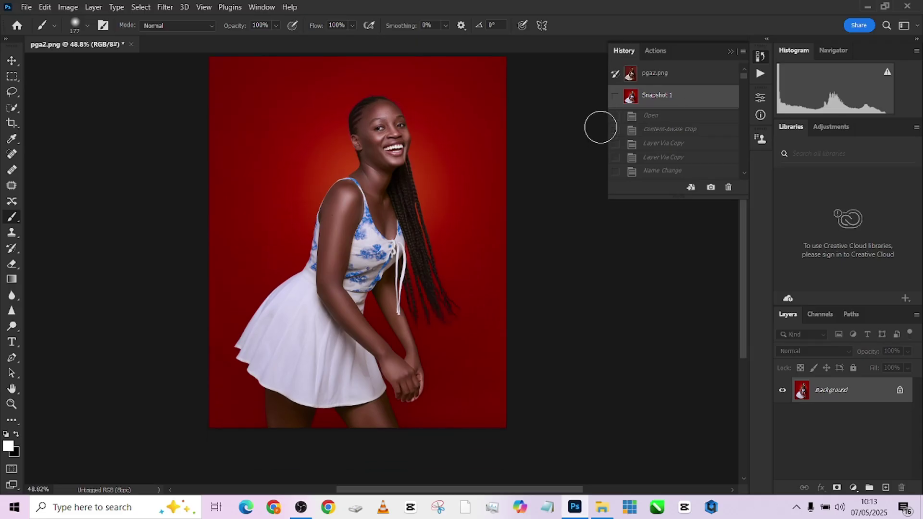